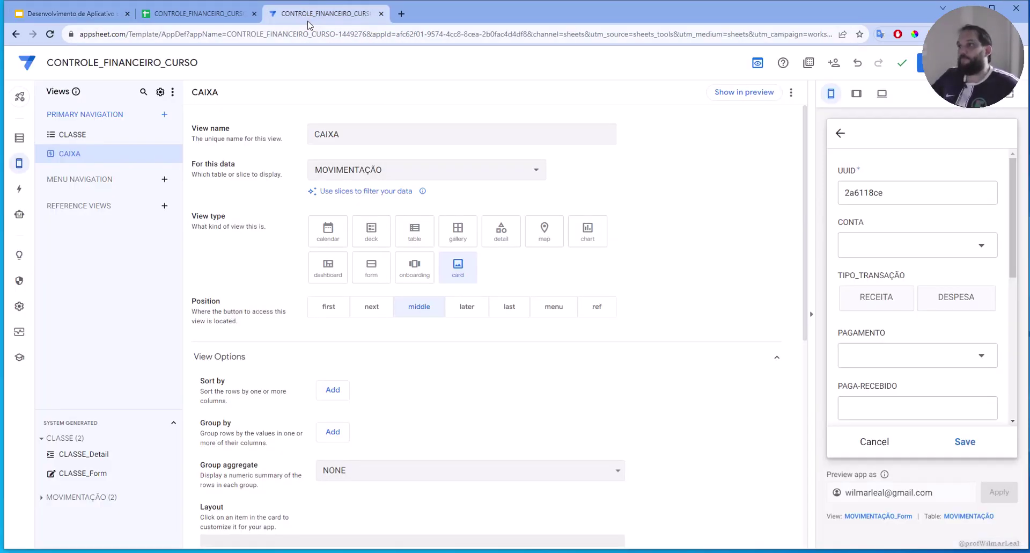
Step: Switch from the Google Slides course presentation to the AppSheet editor showing the CAIXA view
{"action": "left_click", "coordinate": [312, 16]}
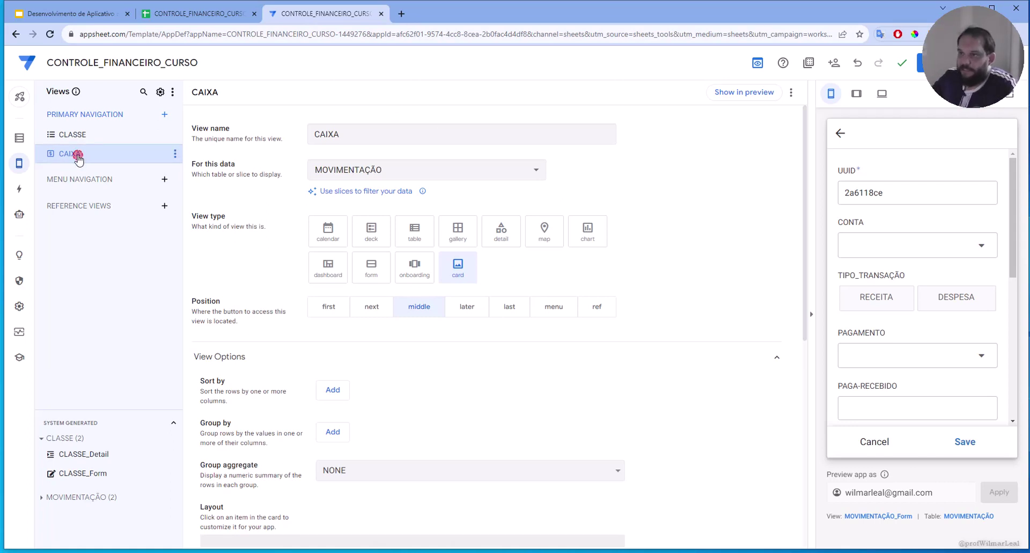
{"action": "left_click", "coordinate": [70, 134]}
{"action": "left_click", "coordinate": [75, 155]}
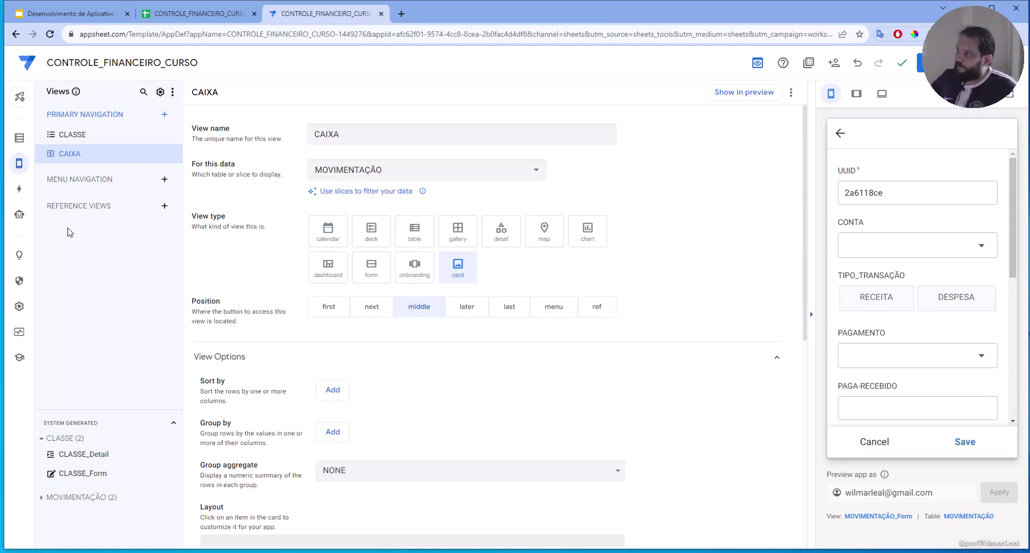
{"action": "mouse_move", "coordinate": [899, 198]}
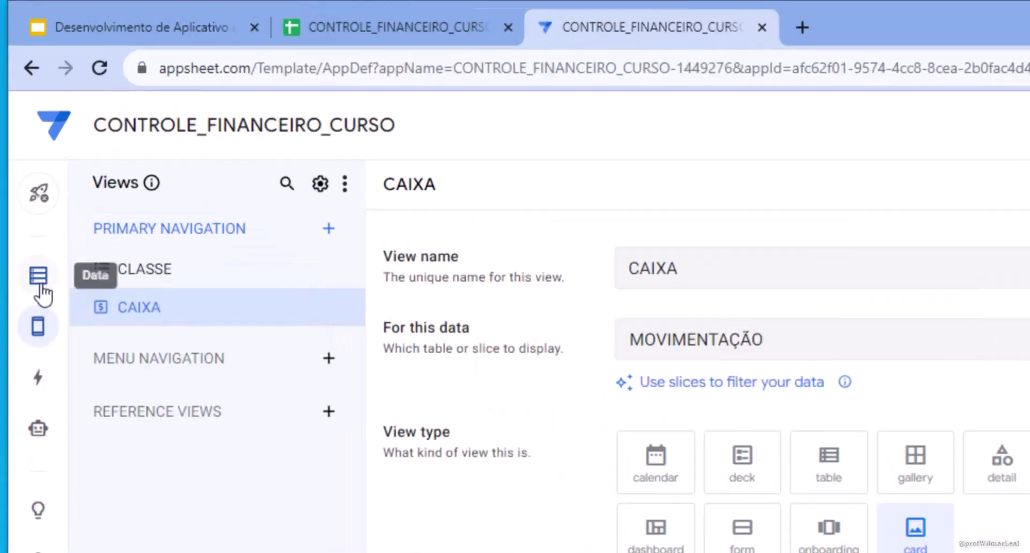
Step: Show the MOVIMENTAÇÃO table's 12 columns, from _RowNumber, UUID and CONTA to VALOR, in Data
{"action": "left_click", "coordinate": [20, 140]}
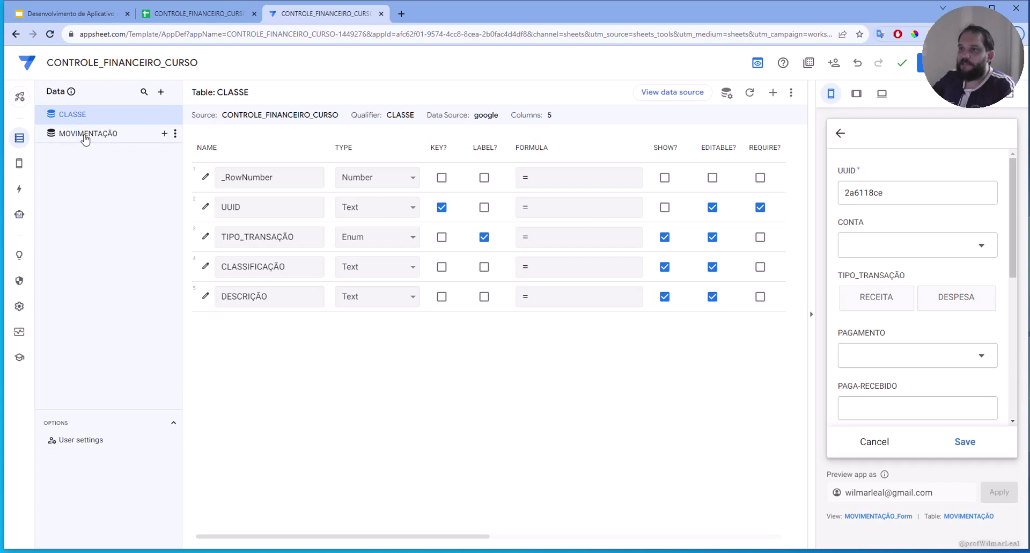
{"action": "left_click", "coordinate": [84, 135]}
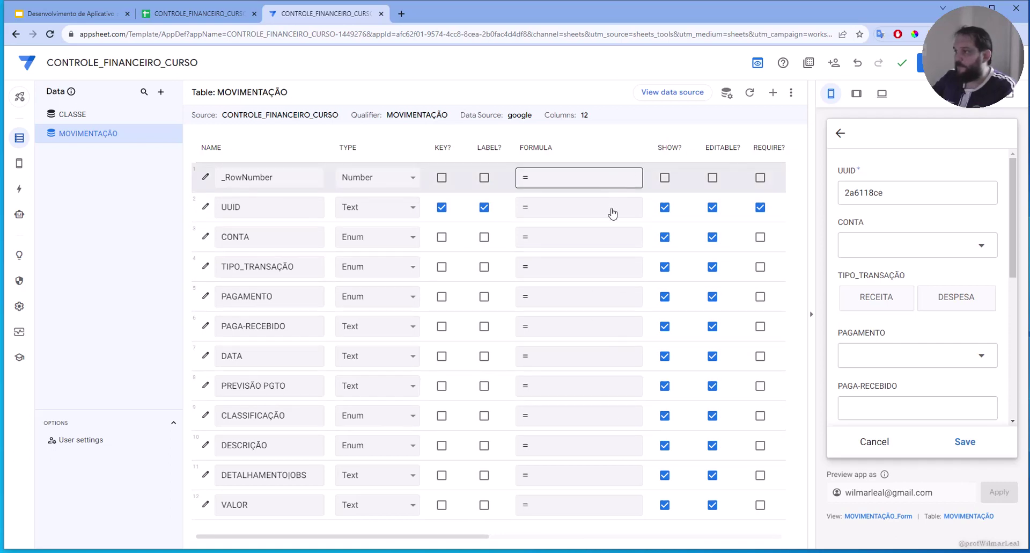
Step: Untick SHOW? for UUID, then preview the CONTA dropdown's bank options in the form
{"action": "left_click", "coordinate": [665, 208]}
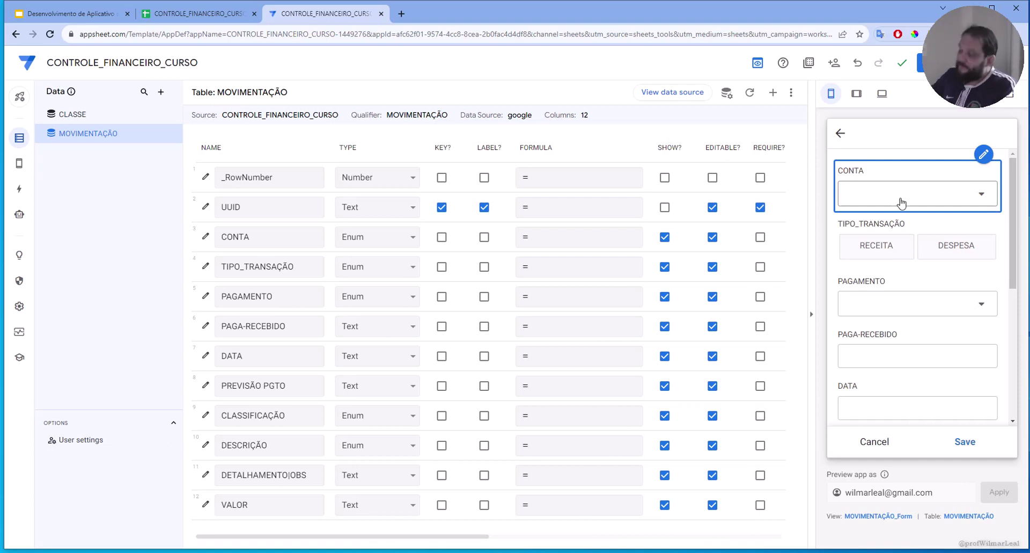
{"action": "left_click", "coordinate": [987, 197]}
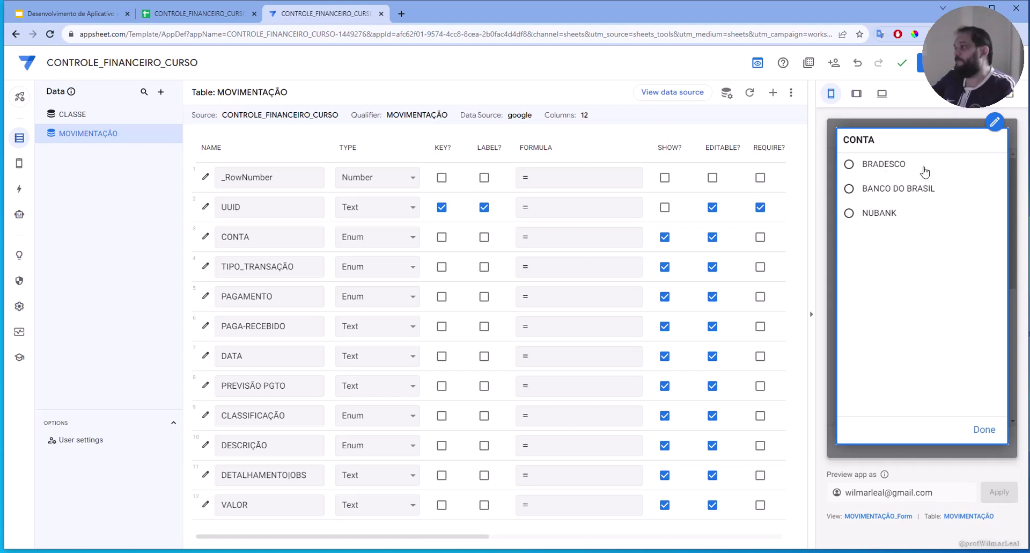
{"action": "left_click", "coordinate": [921, 123]}
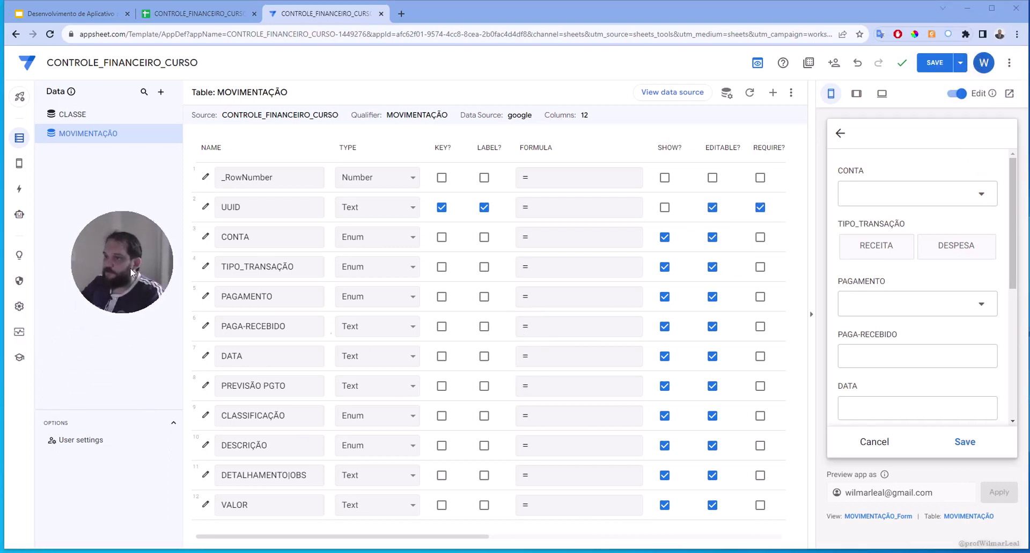
{"action": "mouse_move", "coordinate": [974, 193]}
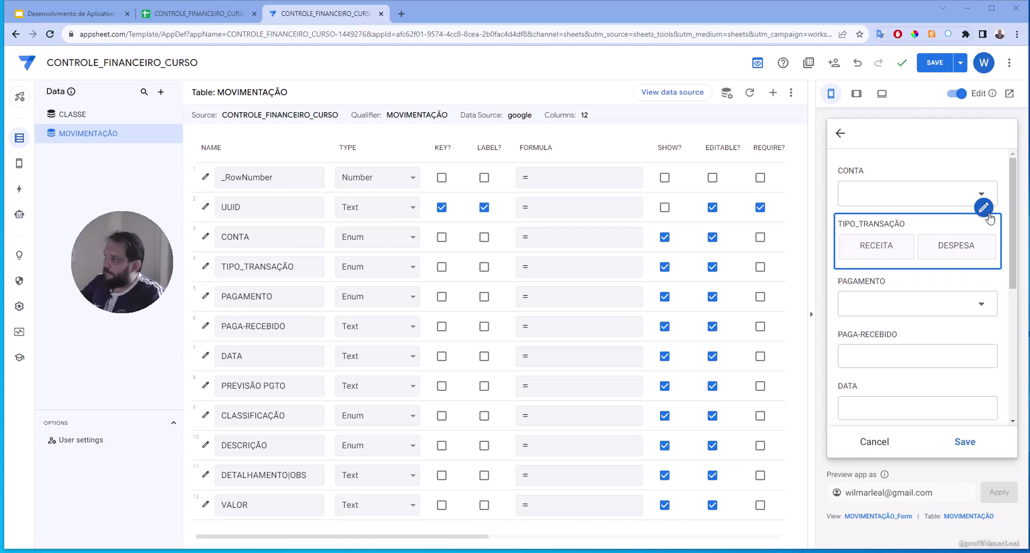
{"action": "left_click", "coordinate": [956, 96]}
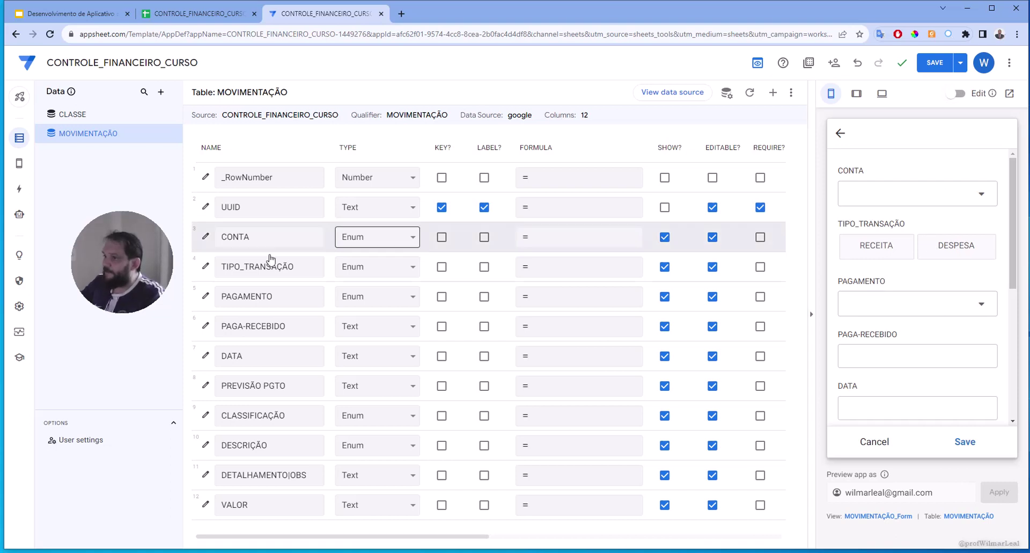
{"action": "left_click", "coordinate": [956, 94]}
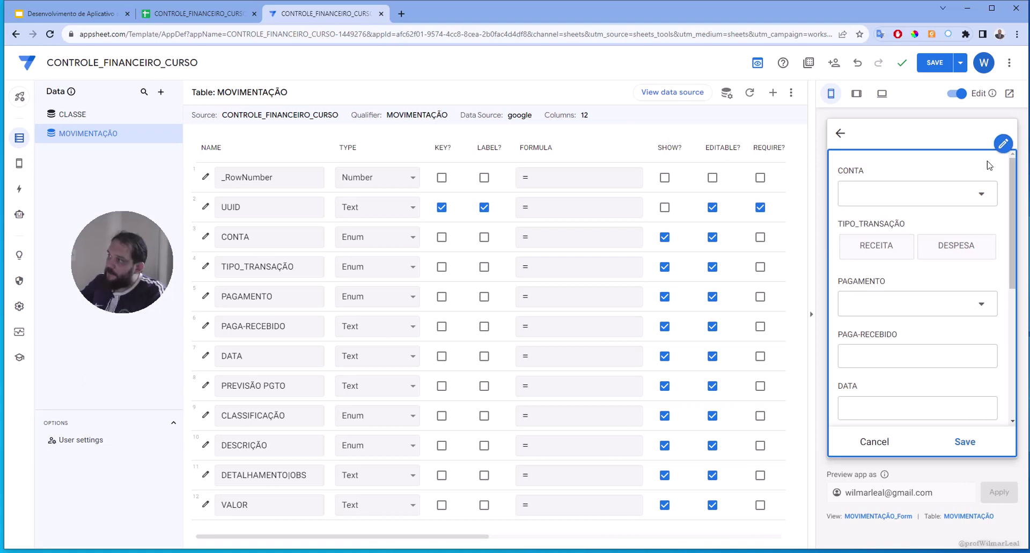
Step: Open the CONTA column settings to view its Enum values BRADESCO, BANCO DO BRASIL, NUBANK
{"action": "left_click", "coordinate": [983, 155]}
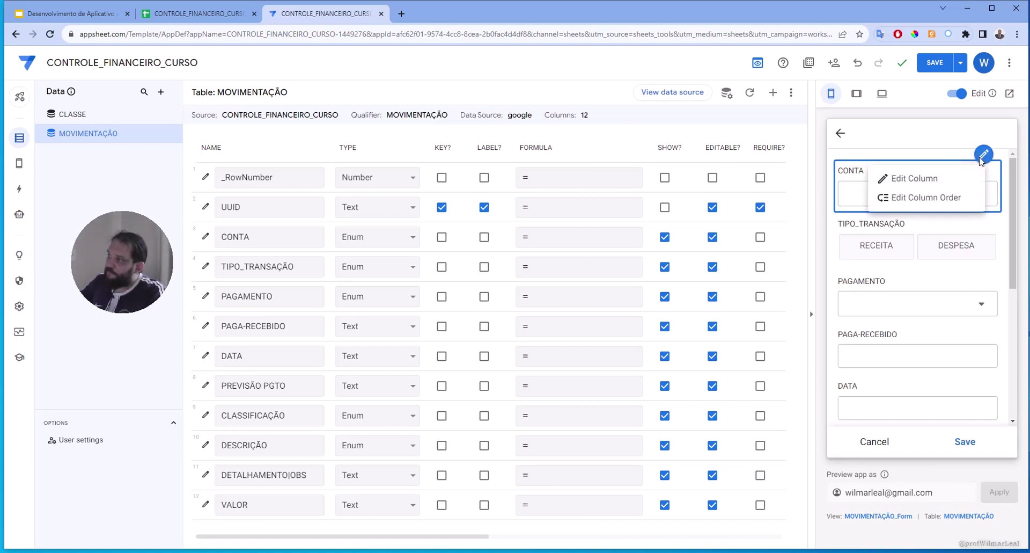
{"action": "left_click", "coordinate": [907, 179]}
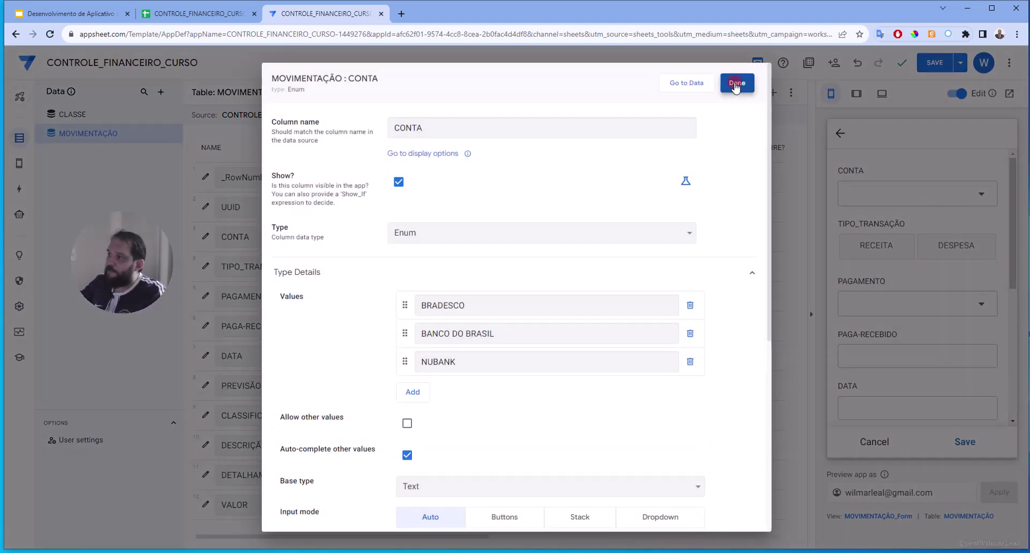
{"action": "left_click", "coordinate": [736, 85]}
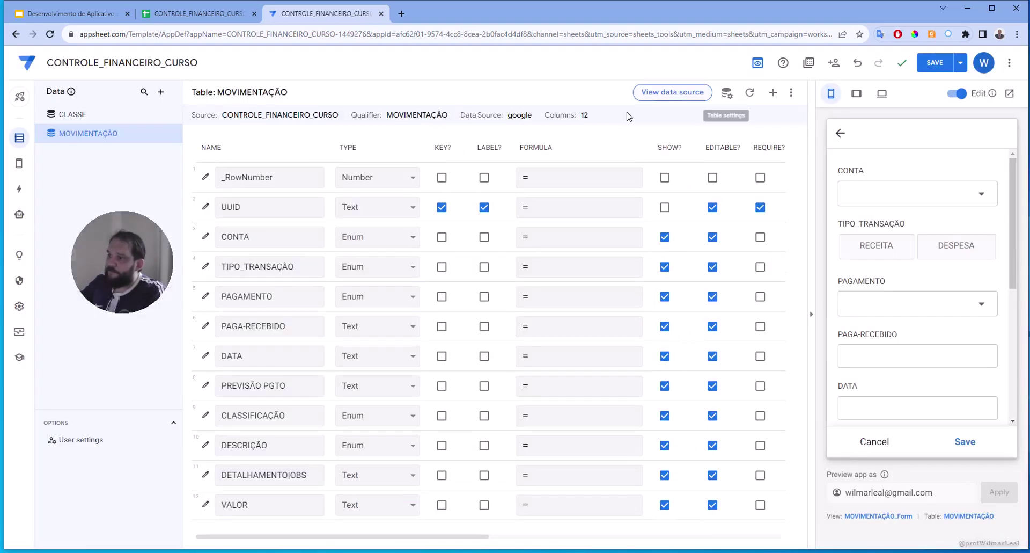
{"action": "left_click", "coordinate": [205, 238]}
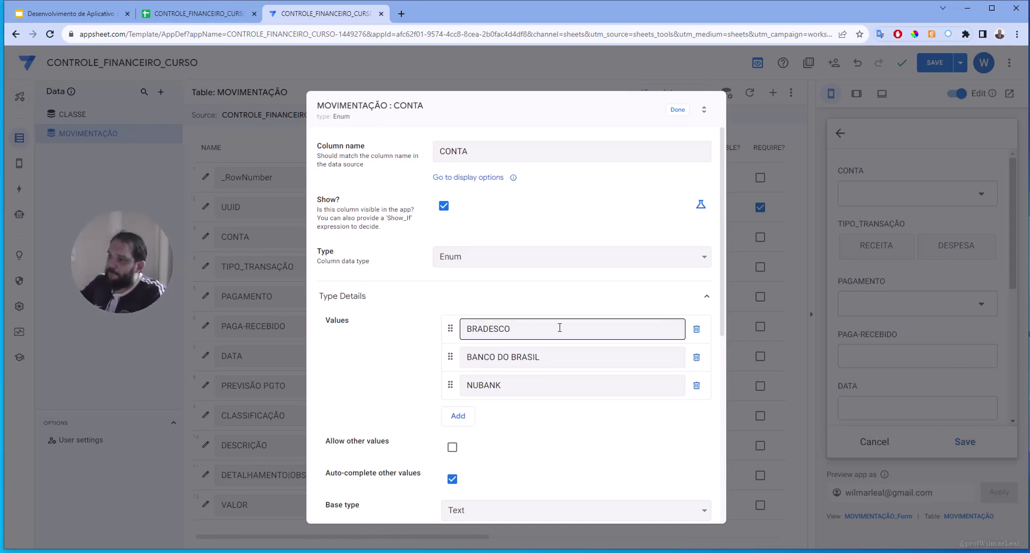
{"action": "scroll", "coordinate": [547, 392], "scroll_direction": "down", "scroll_amount": 2}
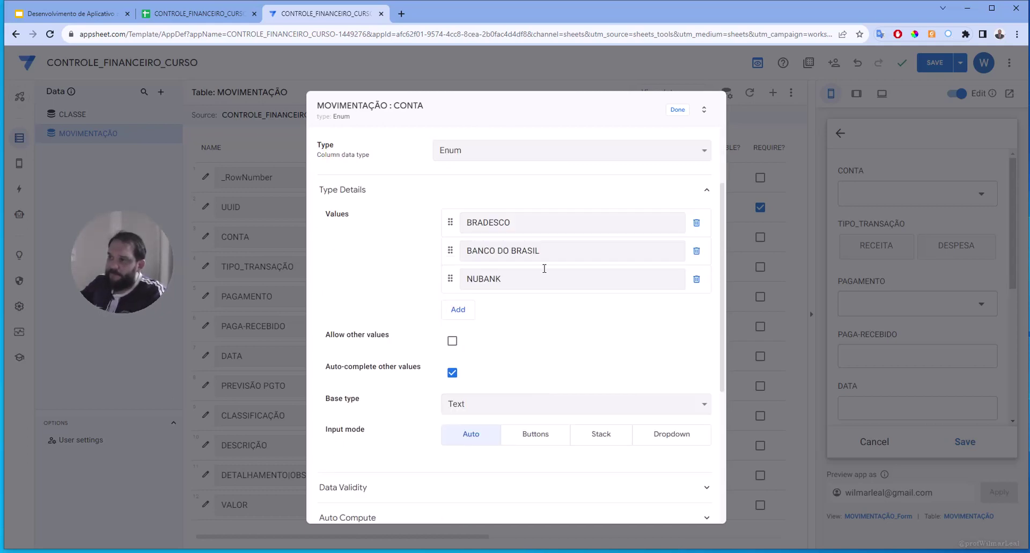
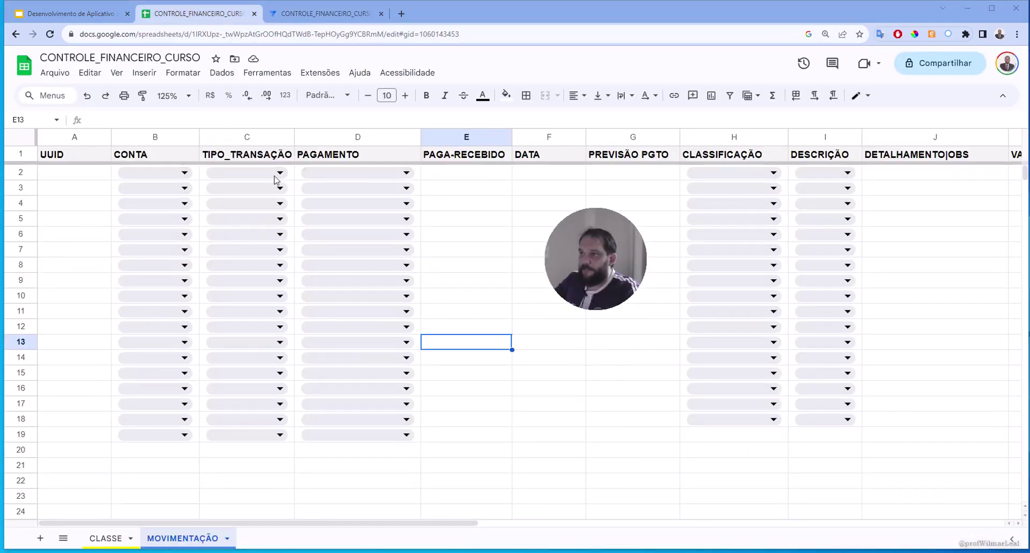
Step: Open the validation rule behind B2's CONTA dropdown and add three empty option slots
{"action": "left_click", "coordinate": [177, 176]}
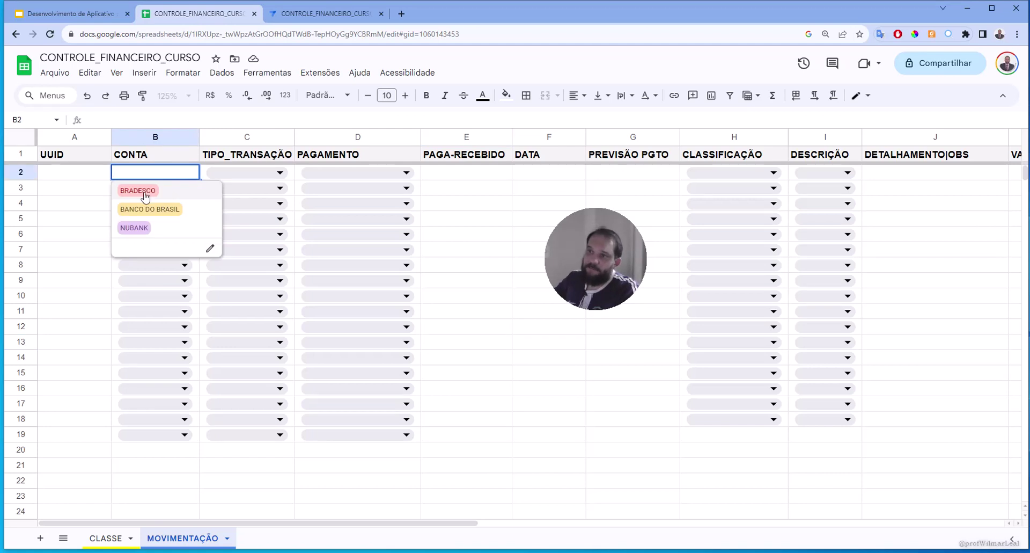
{"action": "left_click", "coordinate": [210, 250]}
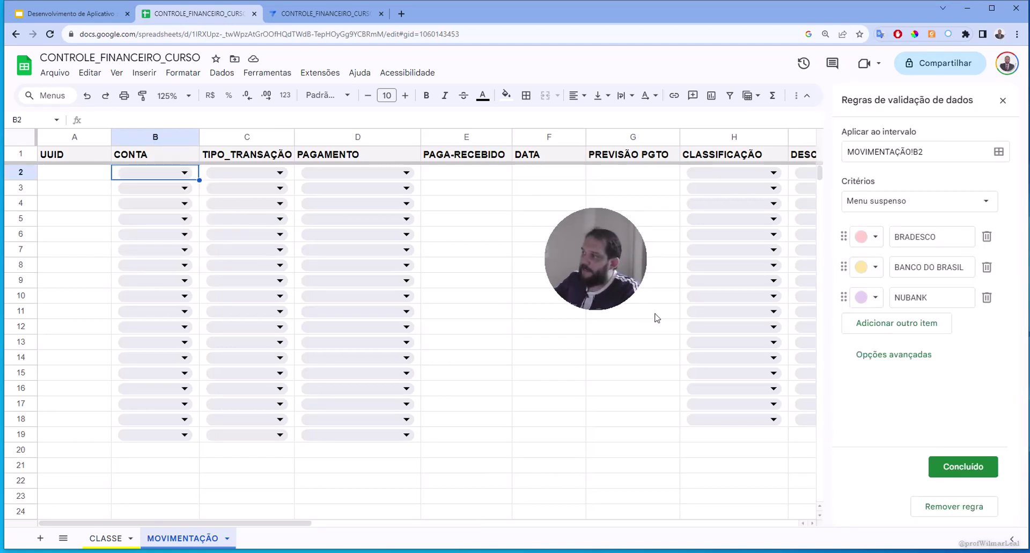
{"action": "left_click", "coordinate": [883, 324]}
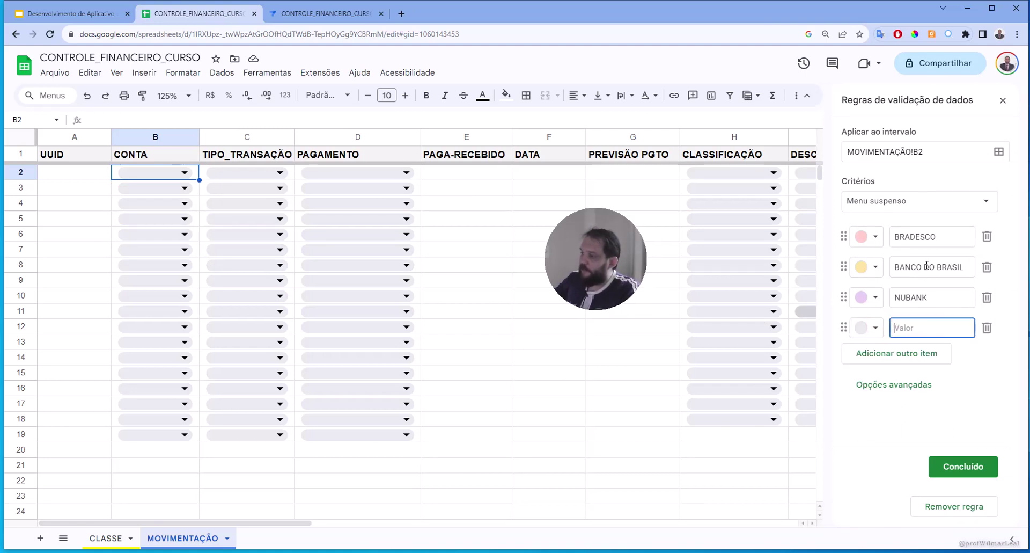
{"action": "left_click", "coordinate": [901, 353]}
{"action": "left_click", "coordinate": [906, 384]}
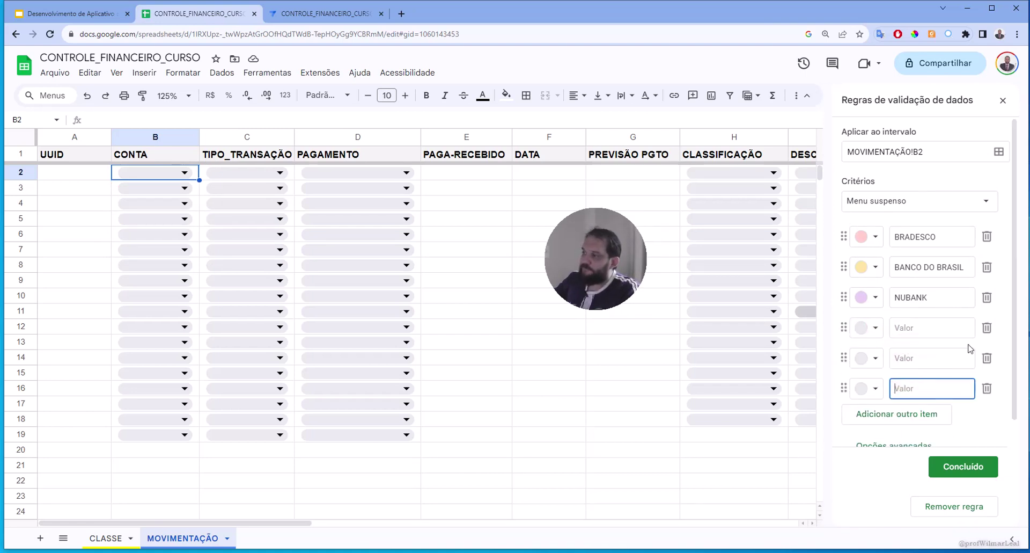
Step: Delete the empty slots and save for this instance only, keeping BRADESCO, BANCO DO BRASIL and NUBANK
{"action": "left_click", "coordinate": [986, 327]}
{"action": "left_click", "coordinate": [988, 354]}
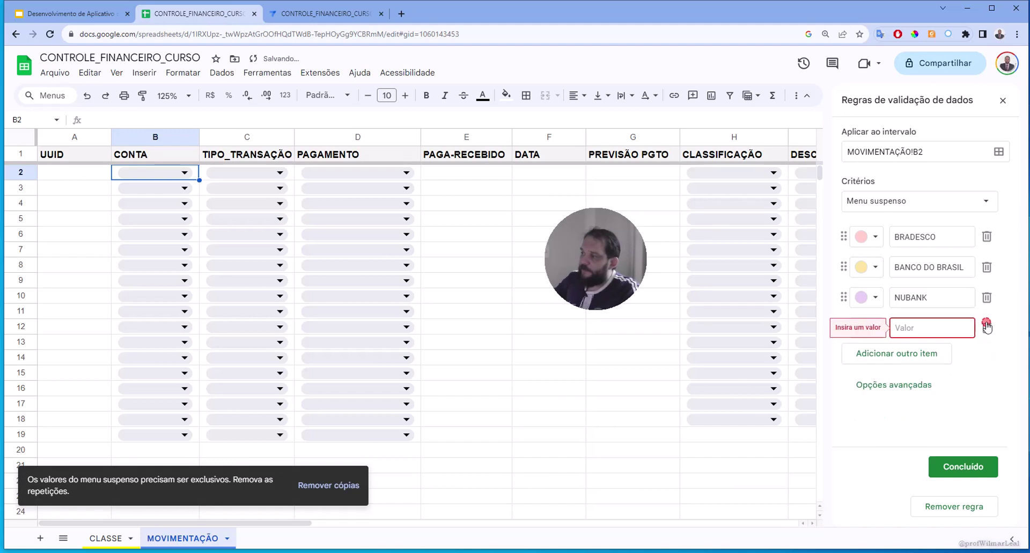
{"action": "left_click", "coordinate": [987, 327]}
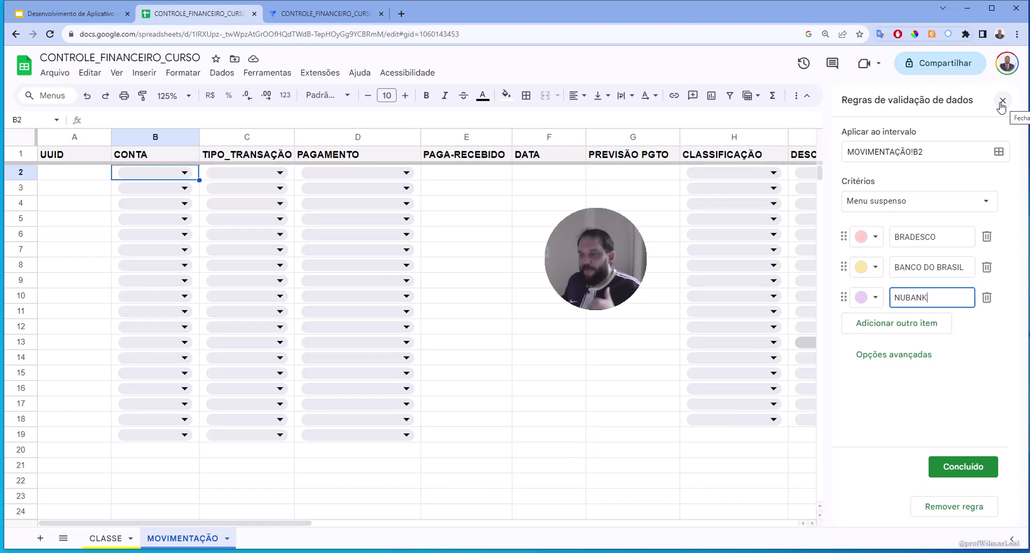
{"action": "left_click", "coordinate": [962, 467]}
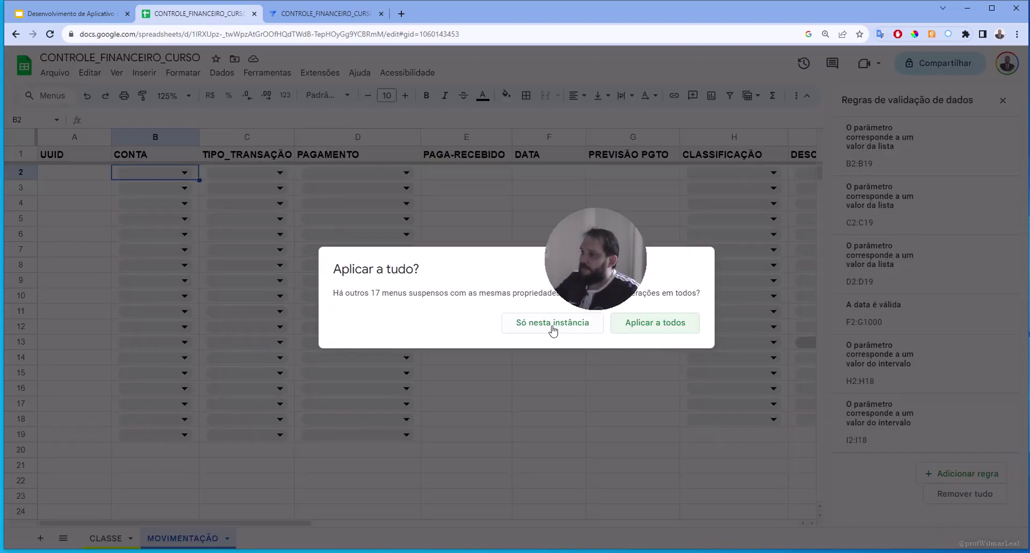
{"action": "left_click", "coordinate": [554, 331]}
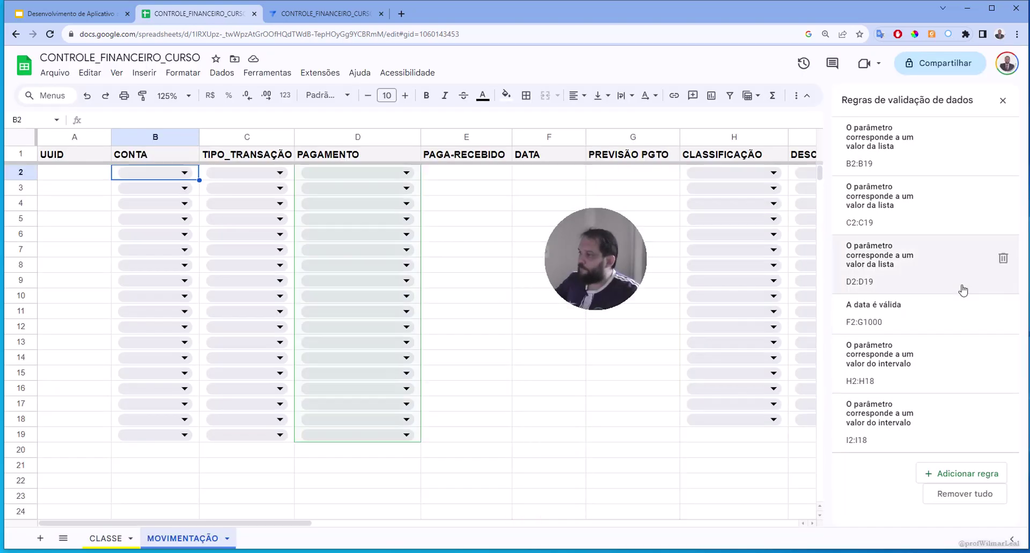
{"action": "left_click", "coordinate": [187, 170]}
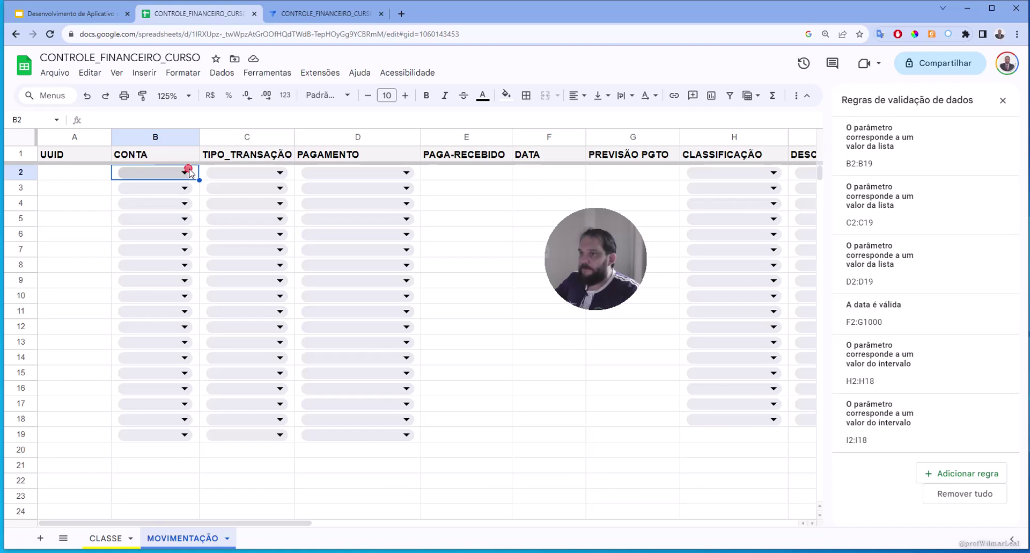
{"action": "left_click", "coordinate": [518, 249]}
Step: In the AppSheet editor, add an empty fourth value to the CONTA column and reopen its settings
{"action": "left_click", "coordinate": [282, 17]}
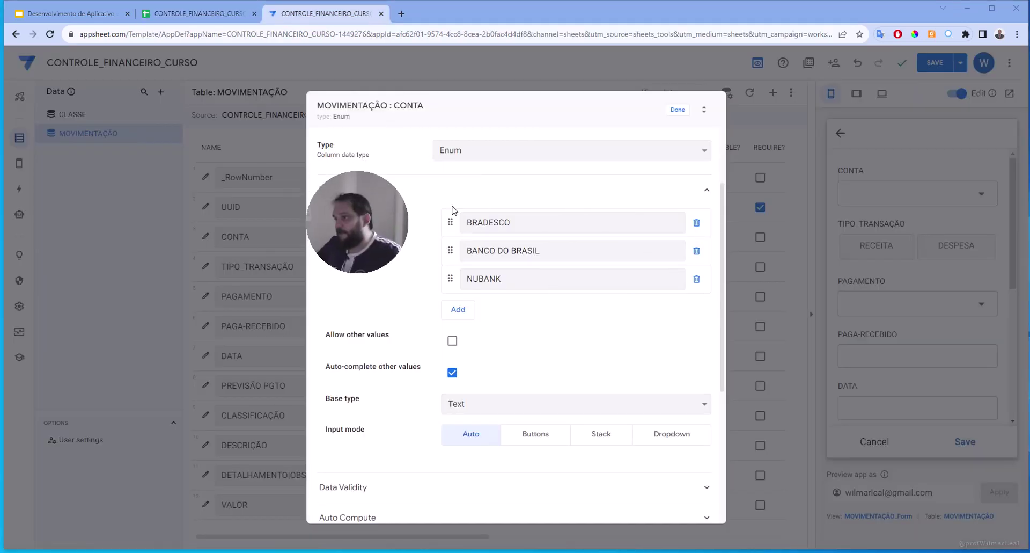
{"action": "left_click", "coordinate": [462, 310]}
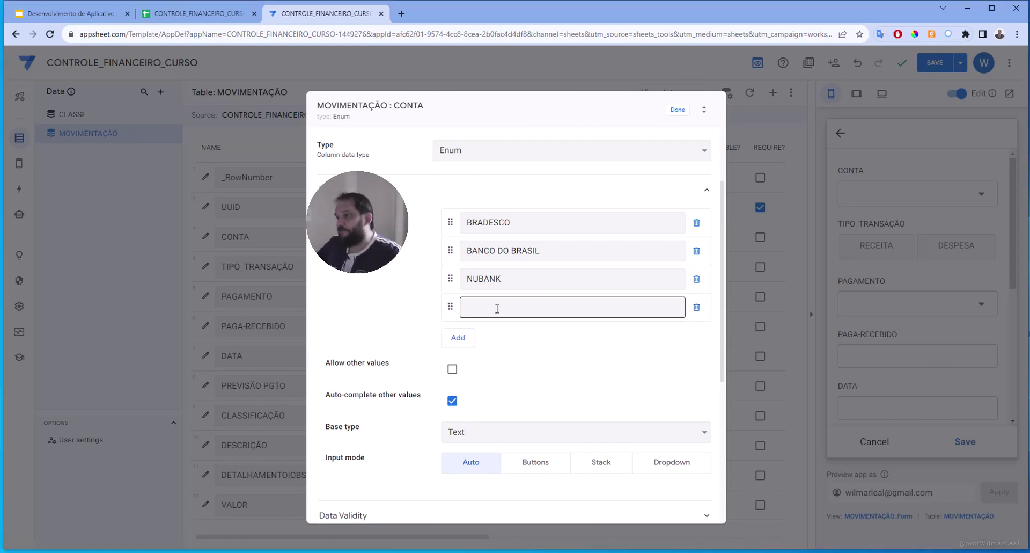
{"action": "left_click", "coordinate": [677, 110]}
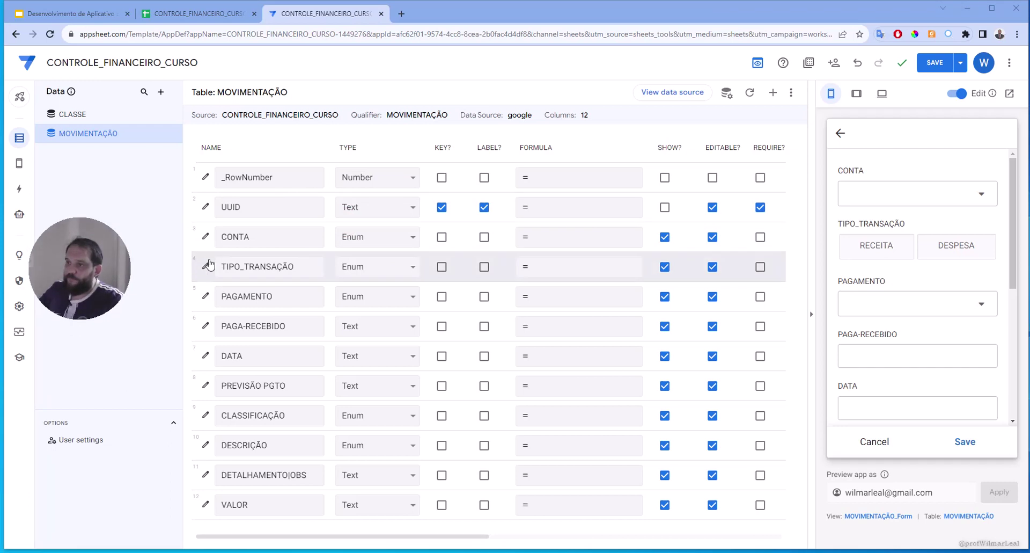
{"action": "left_click", "coordinate": [206, 237]}
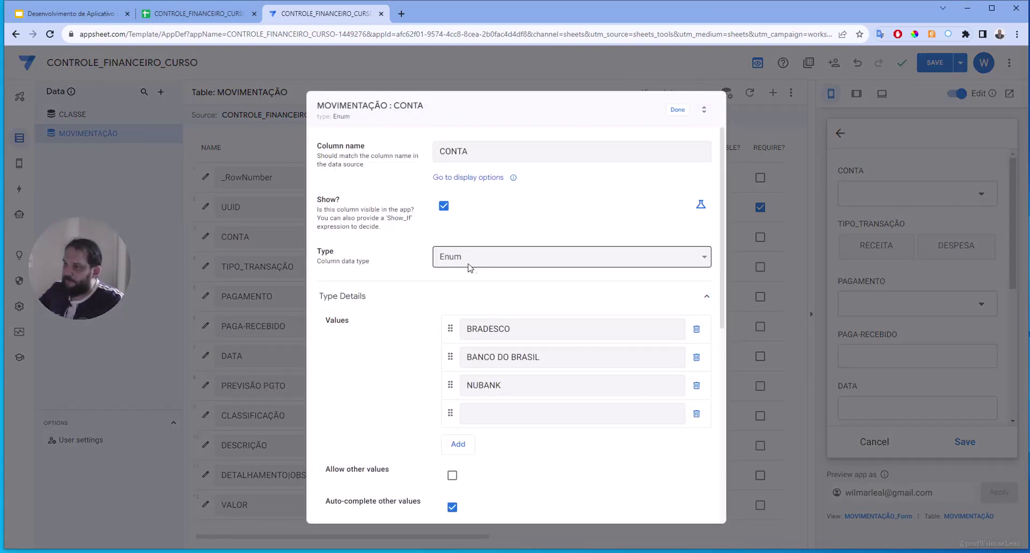
Step: Type ITAÚ into the fourth CONTA value and save the column settings
{"action": "left_click", "coordinate": [470, 411]}
{"action": "left_click", "coordinate": [496, 414]}
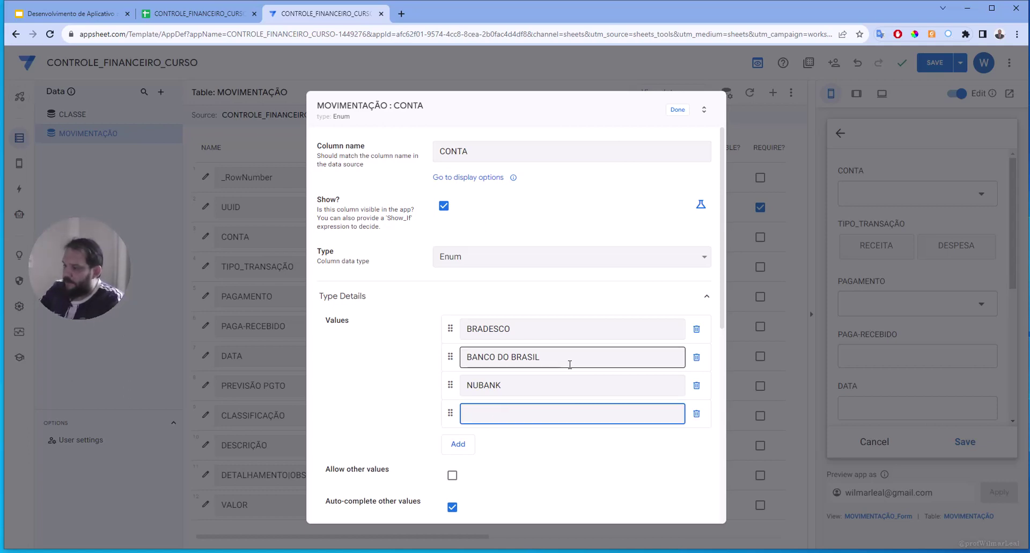
{"action": "type", "text": "ITU"}
{"action": "key", "text": "BackSpace"}
{"action": "type", "text": "AÚ"}
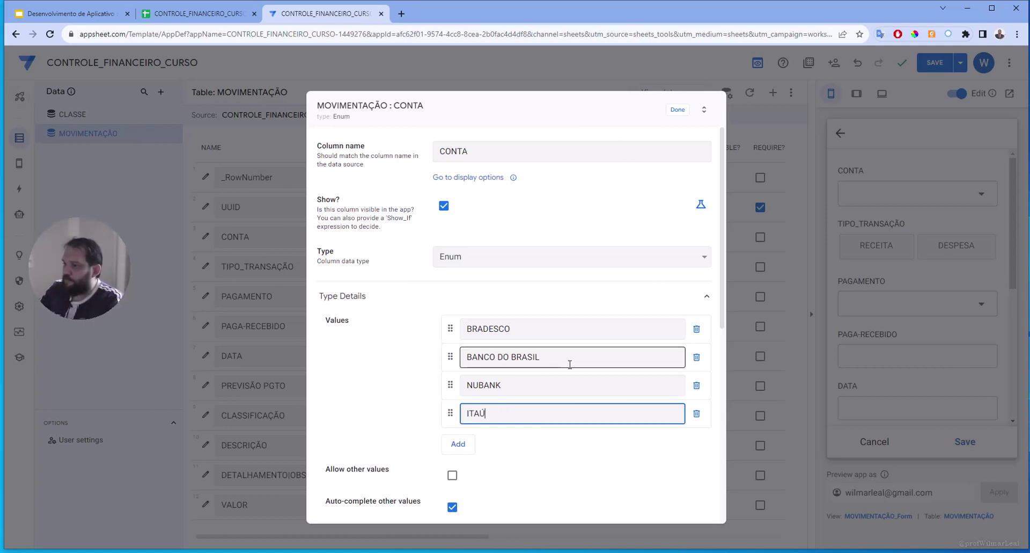
{"action": "left_click", "coordinate": [678, 110]}
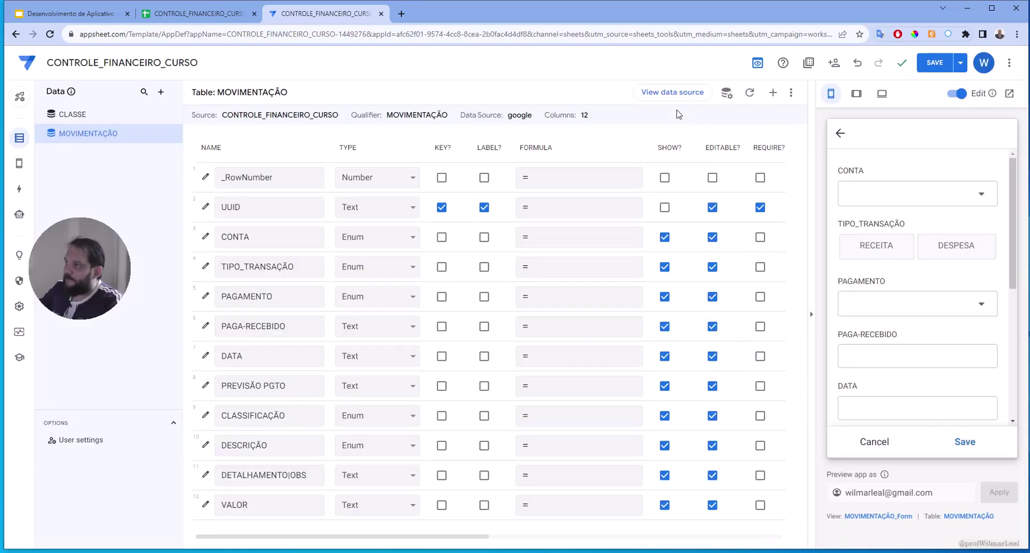
{"action": "left_click", "coordinate": [987, 310]}
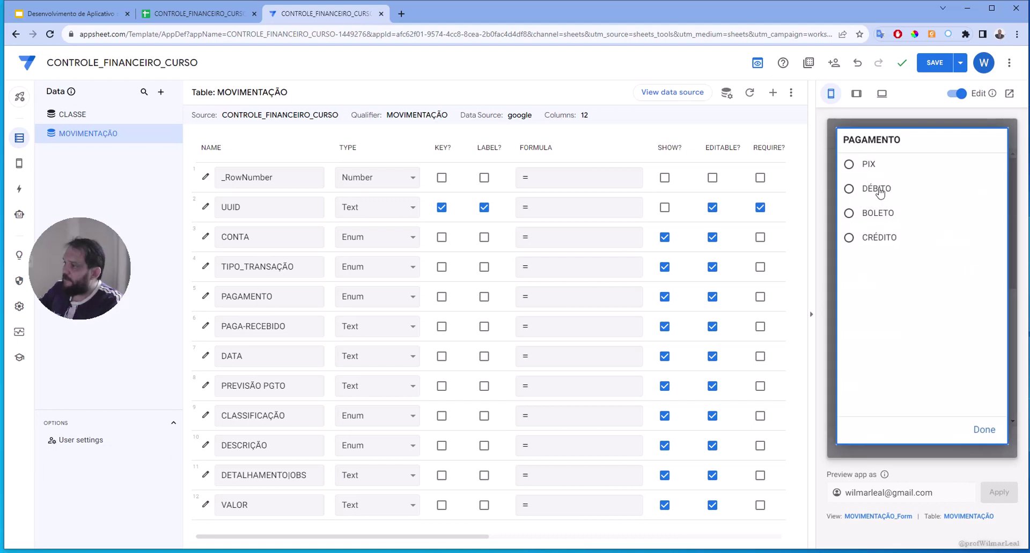
{"action": "left_click", "coordinate": [985, 429]}
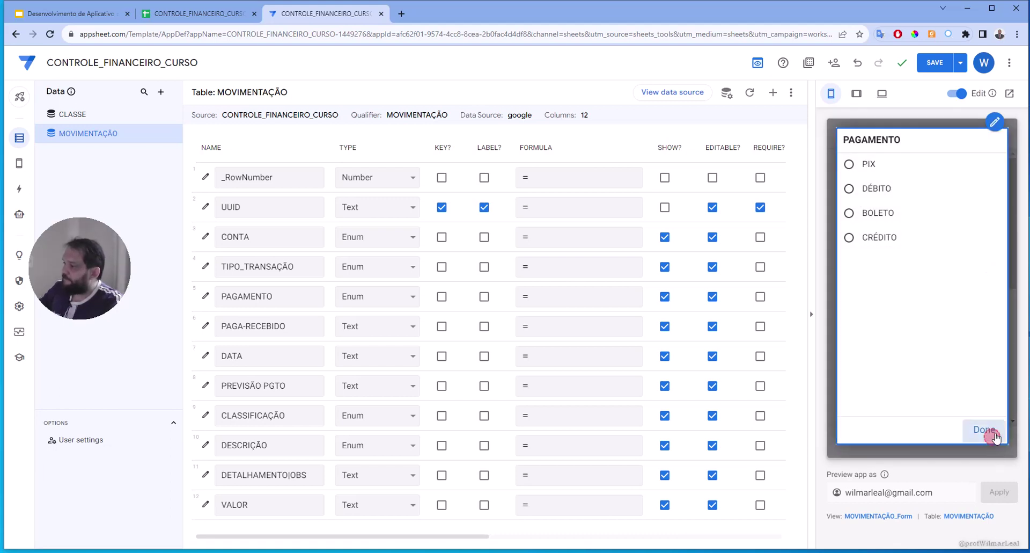
{"action": "left_click", "coordinate": [912, 193]}
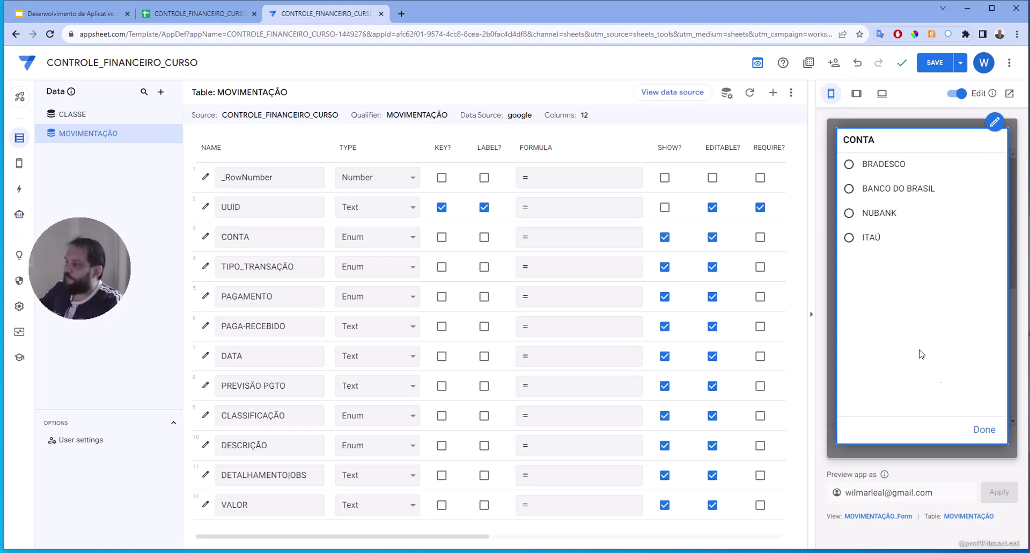
{"action": "left_click", "coordinate": [984, 429]}
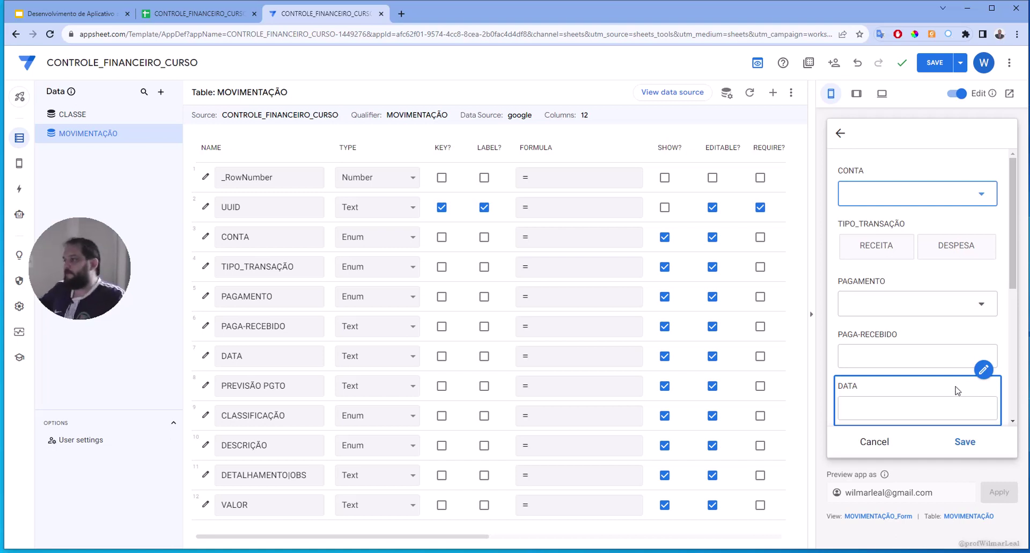
Step: In the preview form, mark the transaction as DESPESA and review PAGAMENTO's PIX, DÉBITO, BOLETO, CRÉDITO choices
{"action": "left_click", "coordinate": [977, 201]}
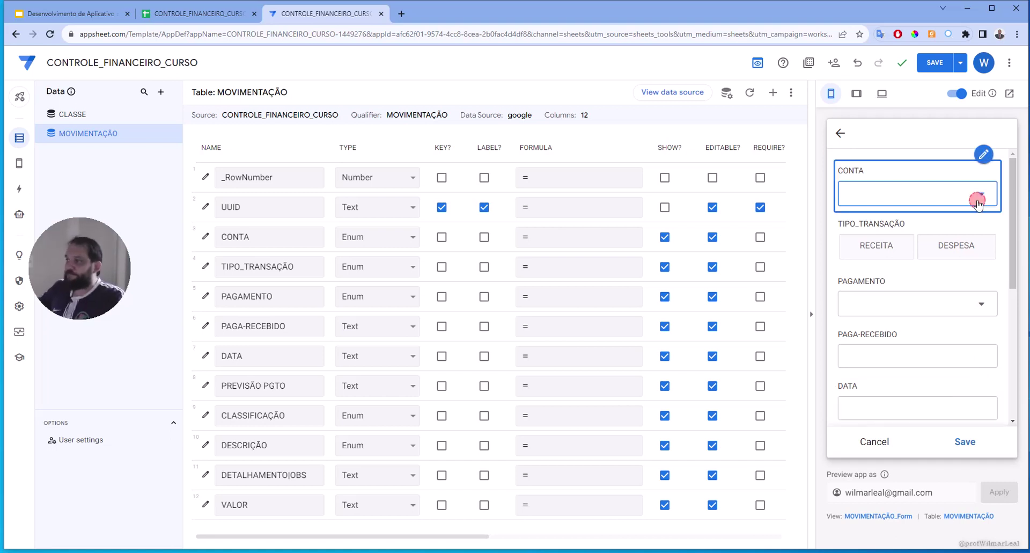
{"action": "key", "text": "Escape"}
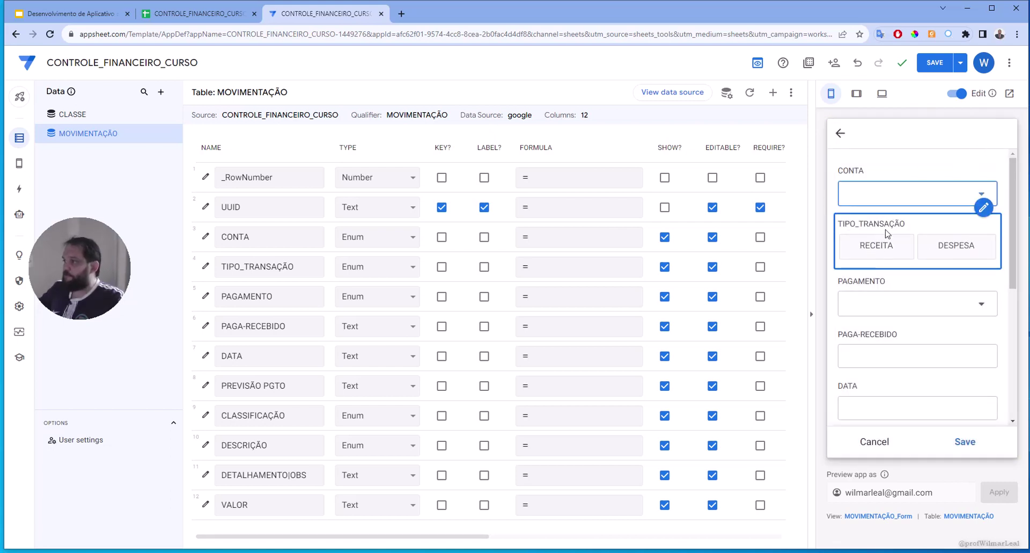
{"action": "left_click", "coordinate": [870, 249]}
{"action": "left_click", "coordinate": [954, 253]}
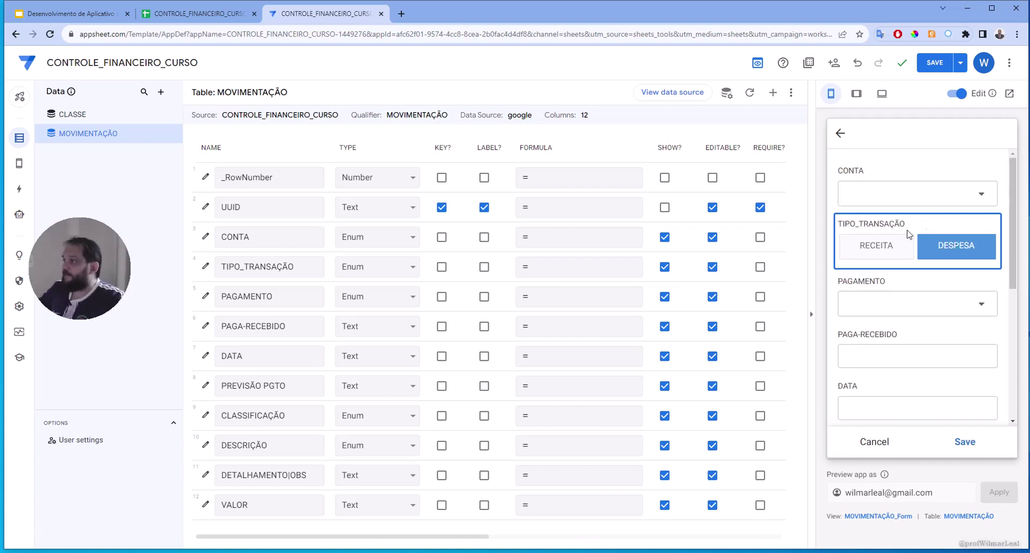
{"action": "left_click", "coordinate": [964, 304]}
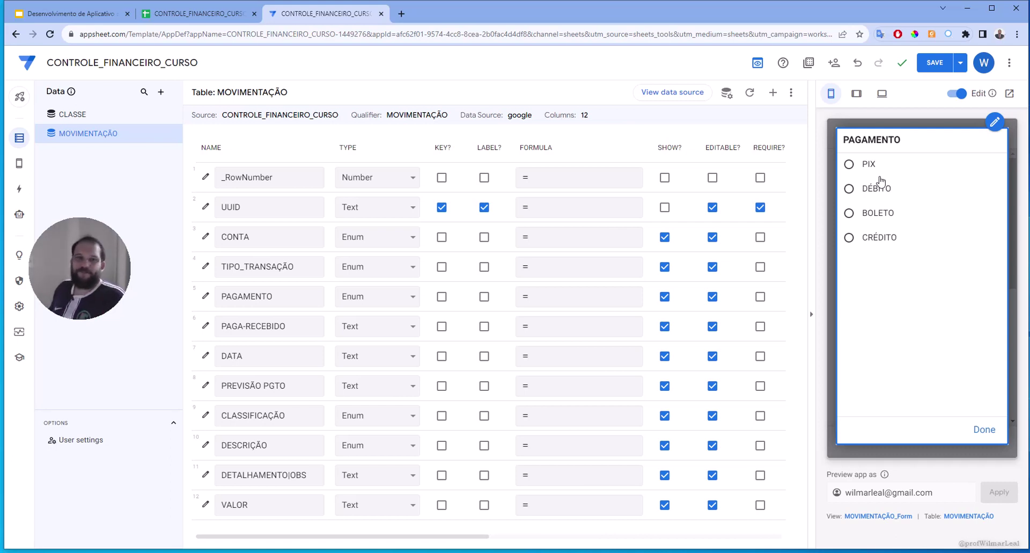
{"action": "left_click", "coordinate": [955, 123]}
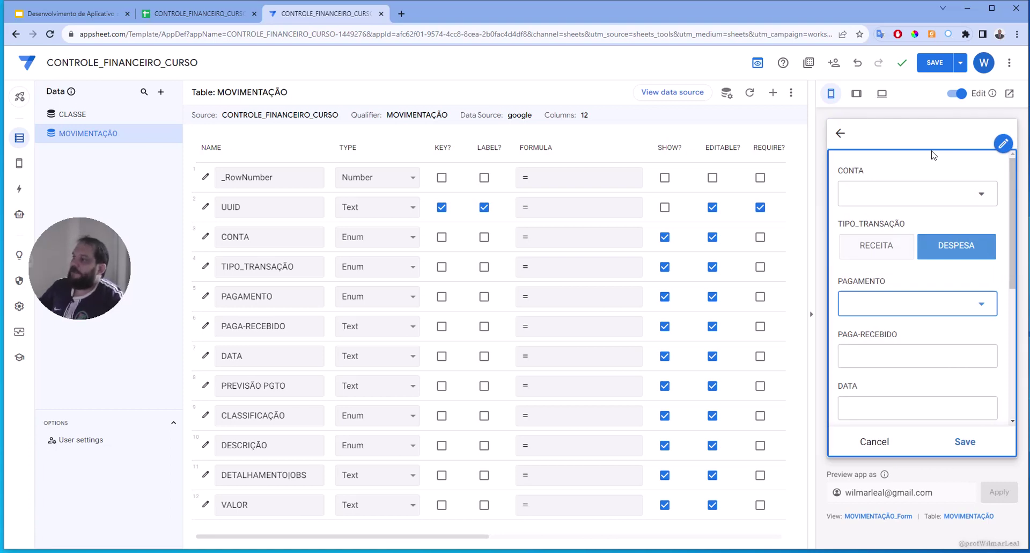
{"action": "left_click", "coordinate": [901, 250]}
{"action": "left_click", "coordinate": [973, 309]}
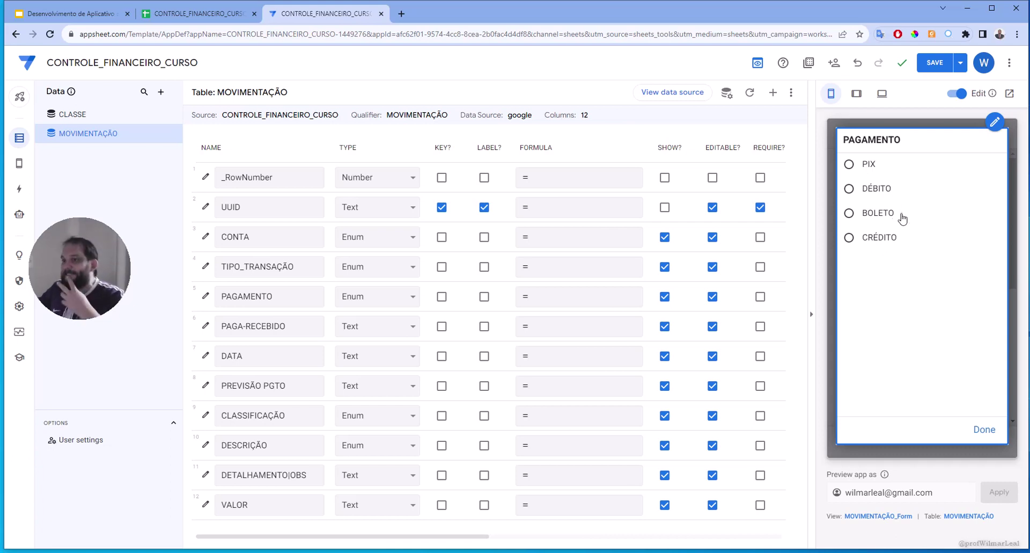
Step: Open PAGAMENTO's column settings, enter TRANSFERÊNCIA as a fifth value, and save with Done
{"action": "left_click", "coordinate": [995, 124]}
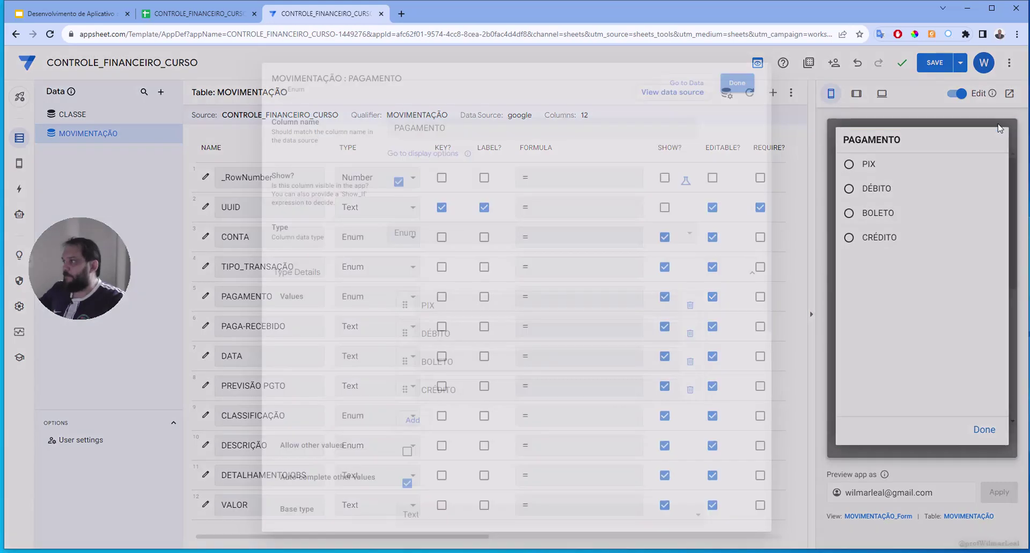
{"action": "left_click", "coordinate": [414, 426]}
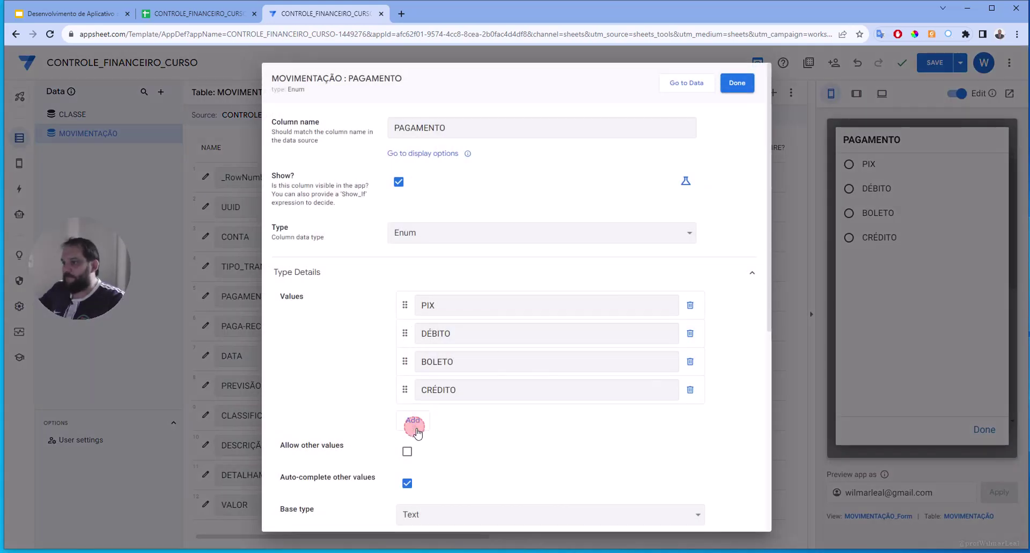
{"action": "left_click", "coordinate": [446, 422]}
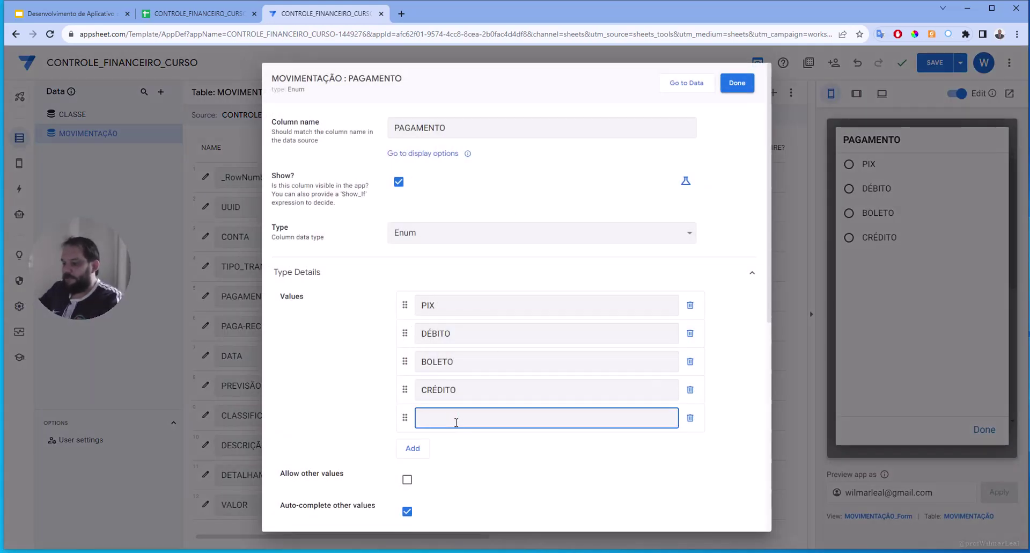
{"action": "type", "text": "TRANSFER"}
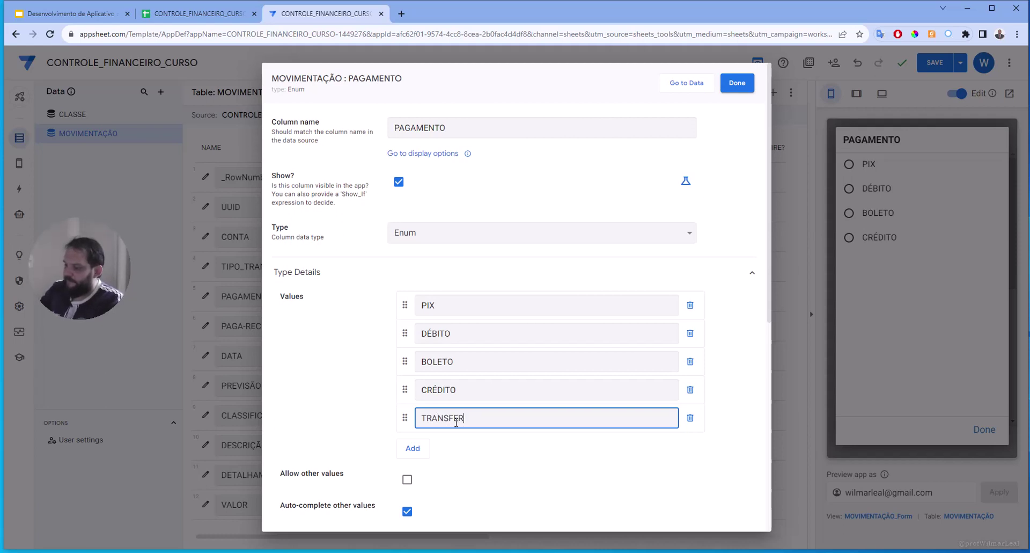
{"action": "type", "text": "ÊNCIA"}
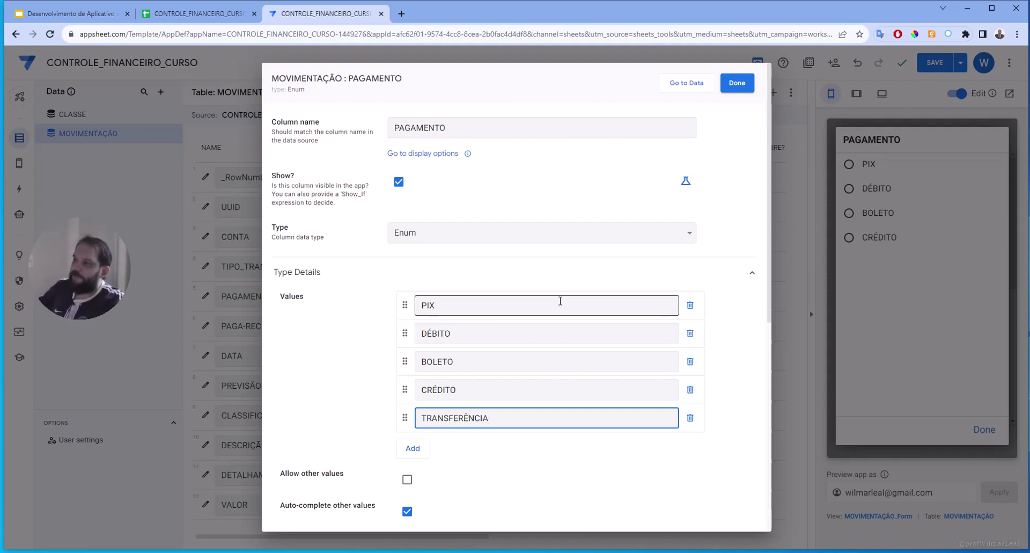
{"action": "left_click", "coordinate": [752, 93]}
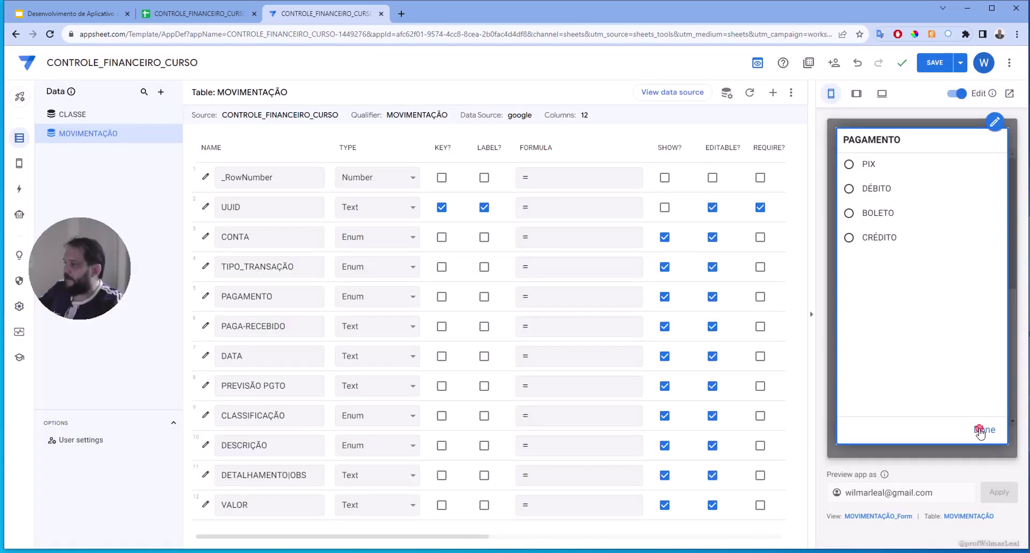
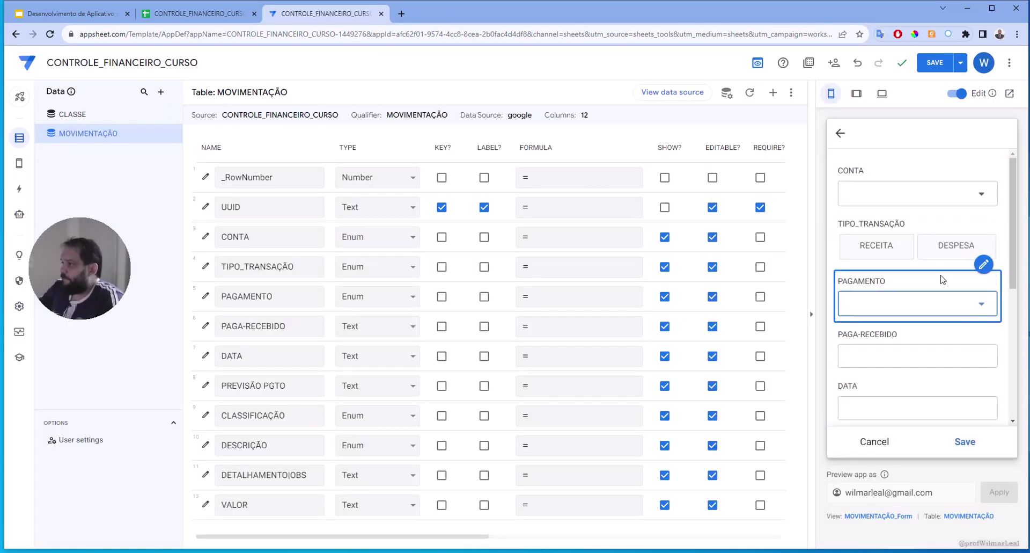
Step: Delete TRANSFERÊNCIA from the PAGAMENTO column's list of payment values
{"action": "left_click", "coordinate": [902, 252]}
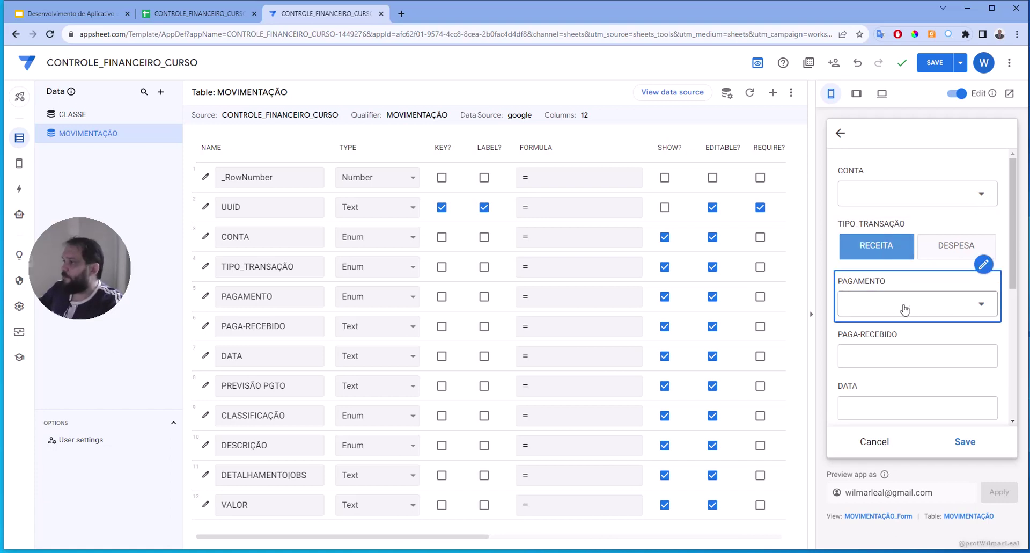
{"action": "left_click", "coordinate": [932, 310]}
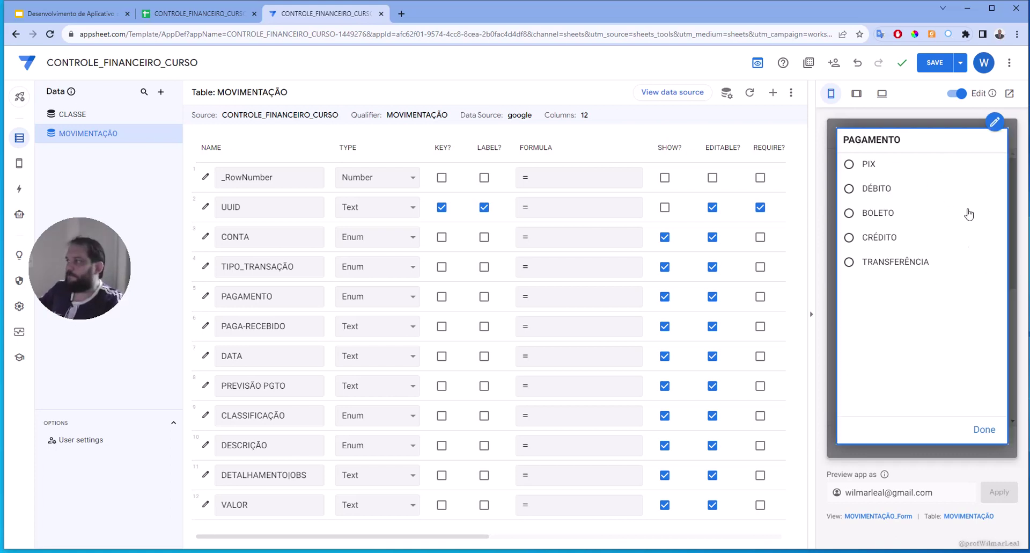
{"action": "left_click", "coordinate": [994, 122]}
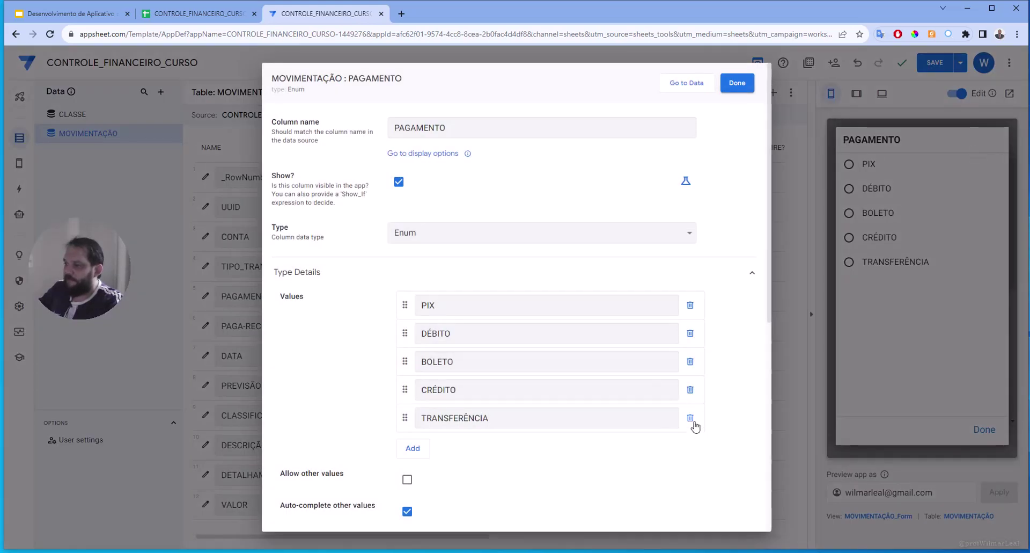
{"action": "left_click", "coordinate": [690, 417]}
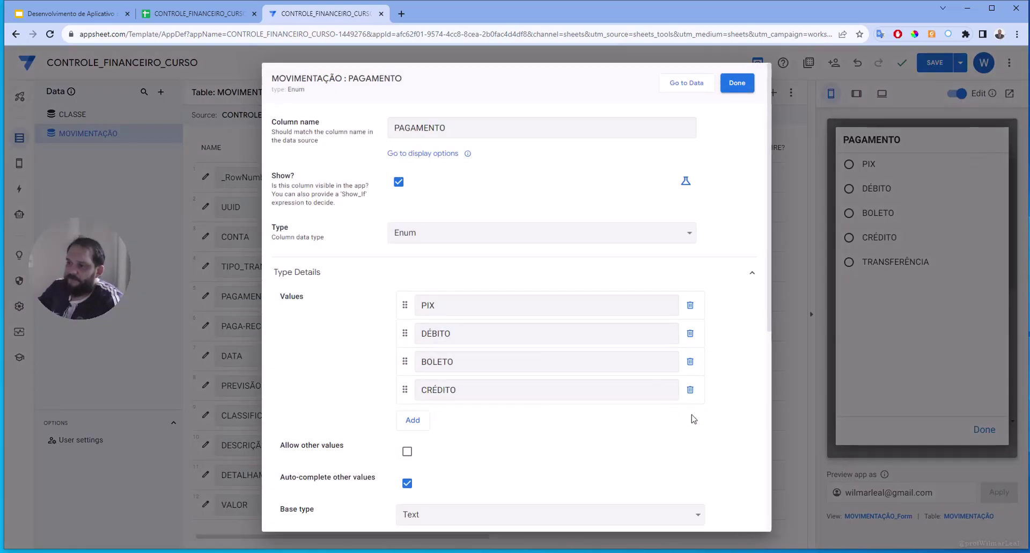
{"action": "left_click", "coordinate": [736, 84]}
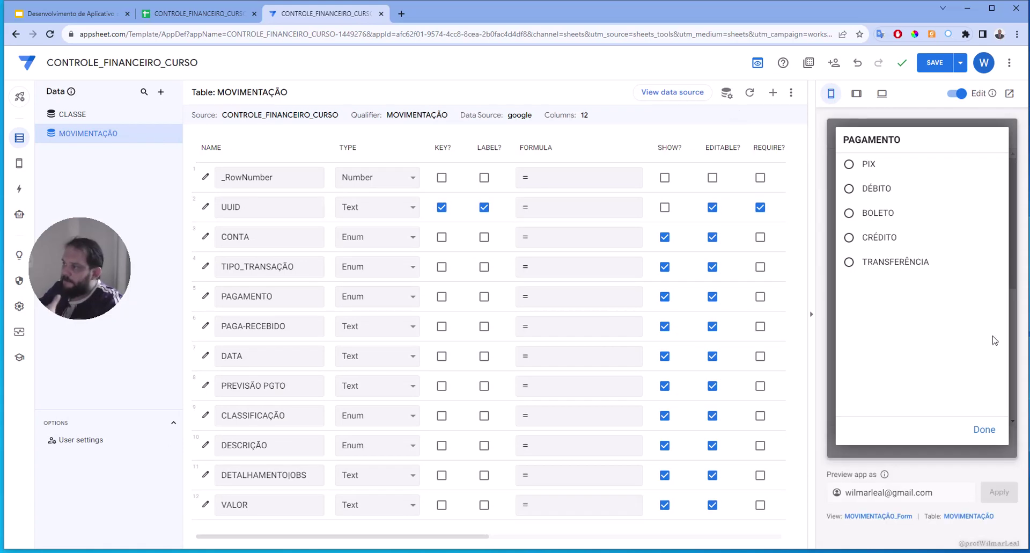
{"action": "left_click", "coordinate": [985, 429]}
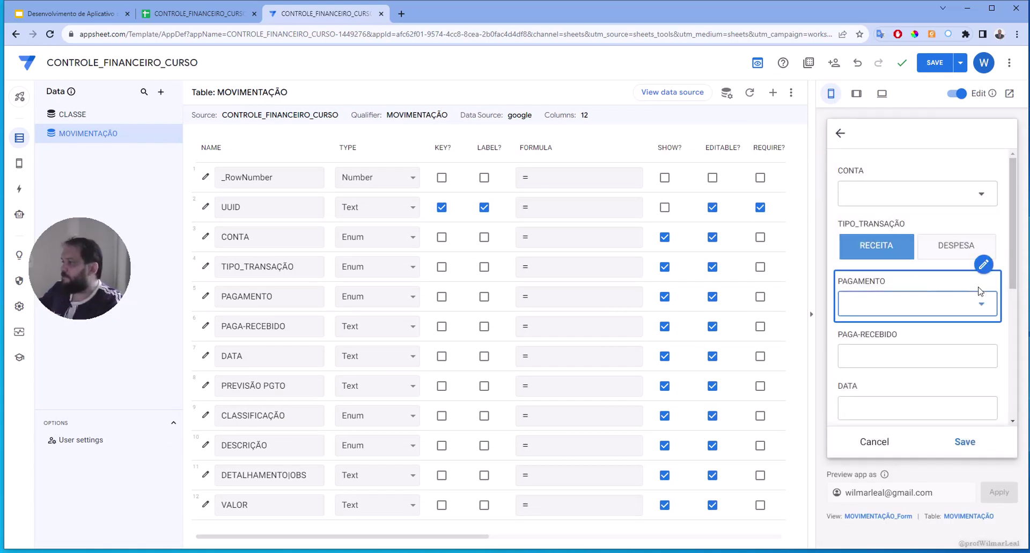
Step: Verify PAGAMENTO now offers only PIX, DÉBITO, BOLETO and CRÉDITO in the form preview
{"action": "left_click", "coordinate": [983, 264]}
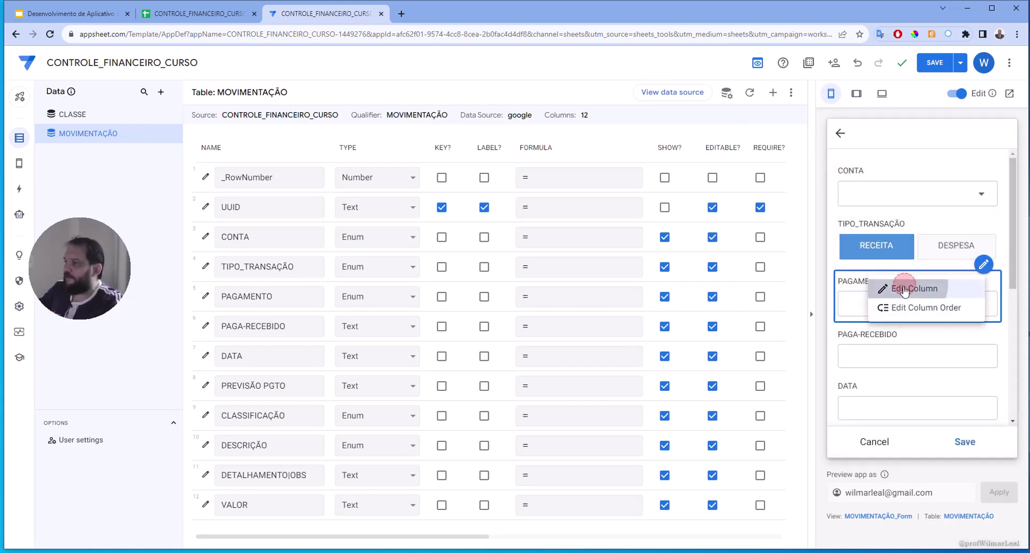
{"action": "left_click", "coordinate": [907, 289]}
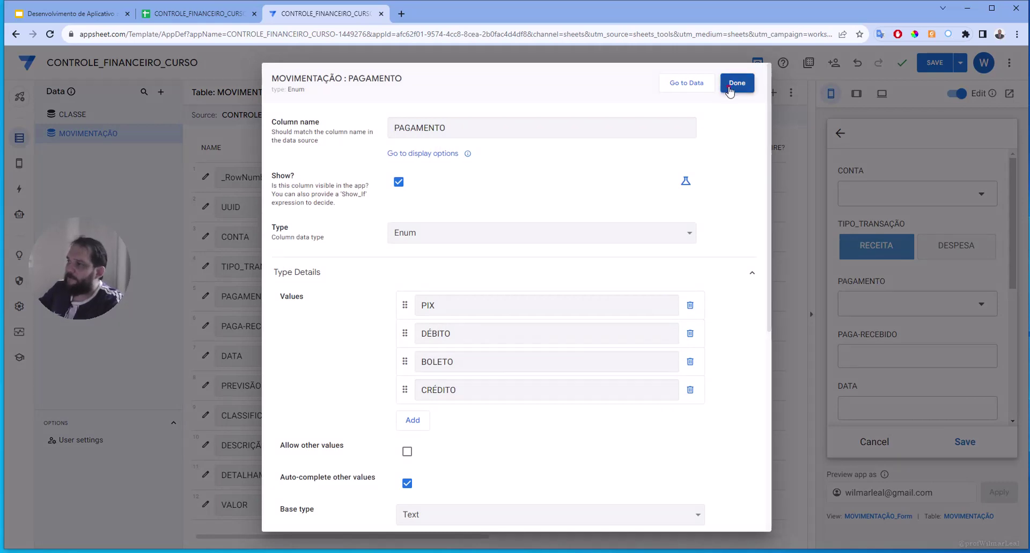
{"action": "left_click", "coordinate": [737, 83]}
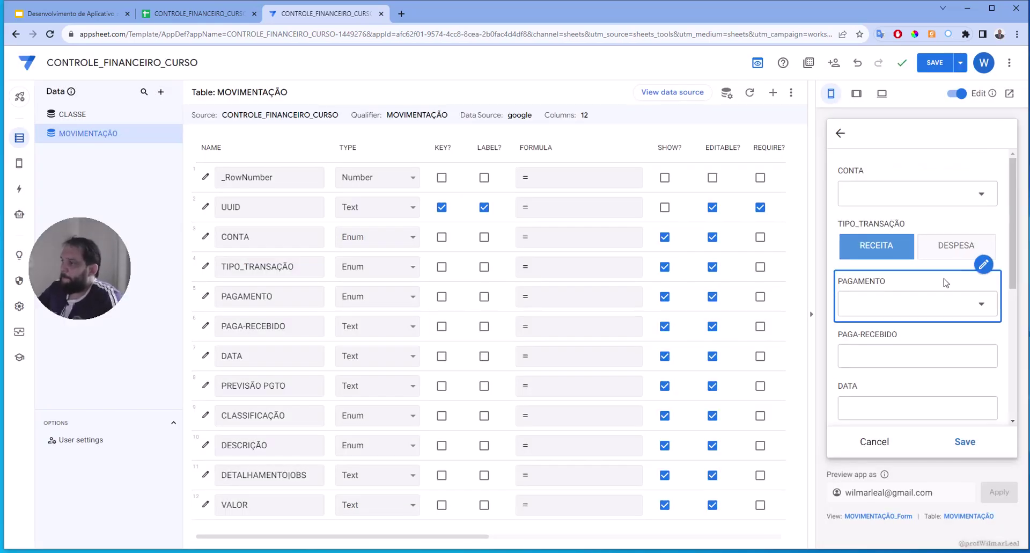
{"action": "scroll", "coordinate": [966, 276], "scroll_direction": "down", "scroll_amount": 3}
{"action": "scroll", "coordinate": [966, 231], "scroll_direction": "up", "scroll_amount": 2}
{"action": "left_click", "coordinate": [989, 250]}
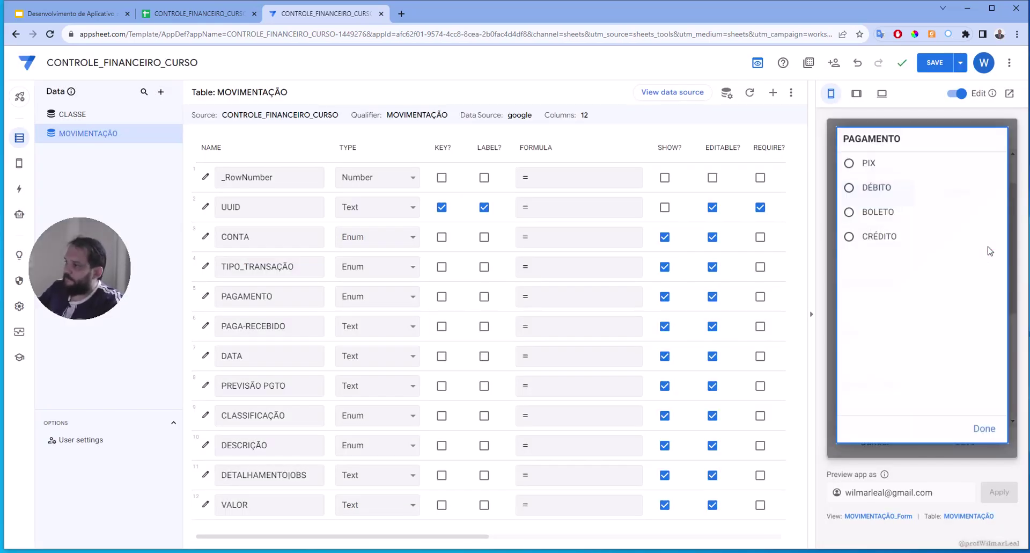
{"action": "left_click", "coordinate": [991, 460]}
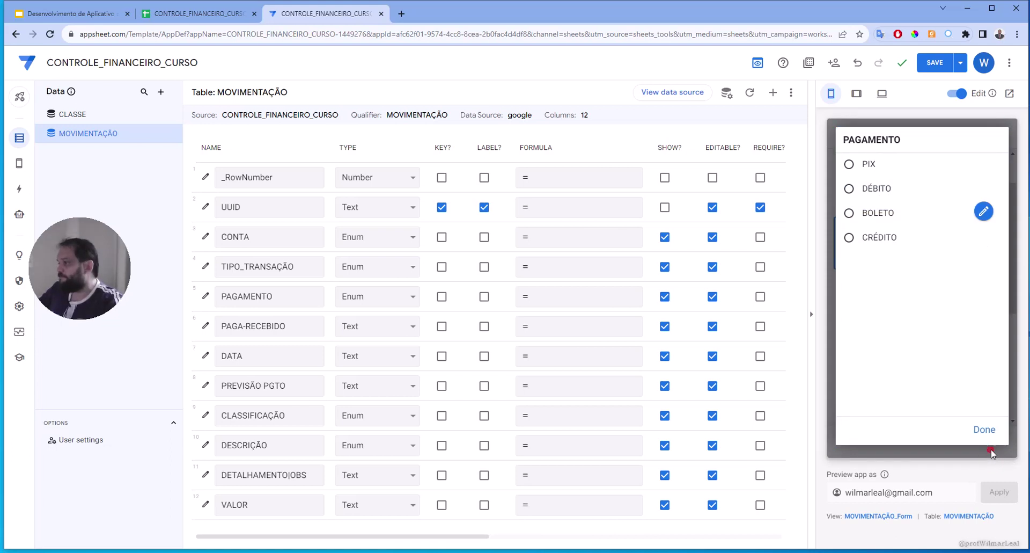
Step: Change the PAGA-RECEBIDO column type to Yes/No
{"action": "left_click", "coordinate": [882, 296]}
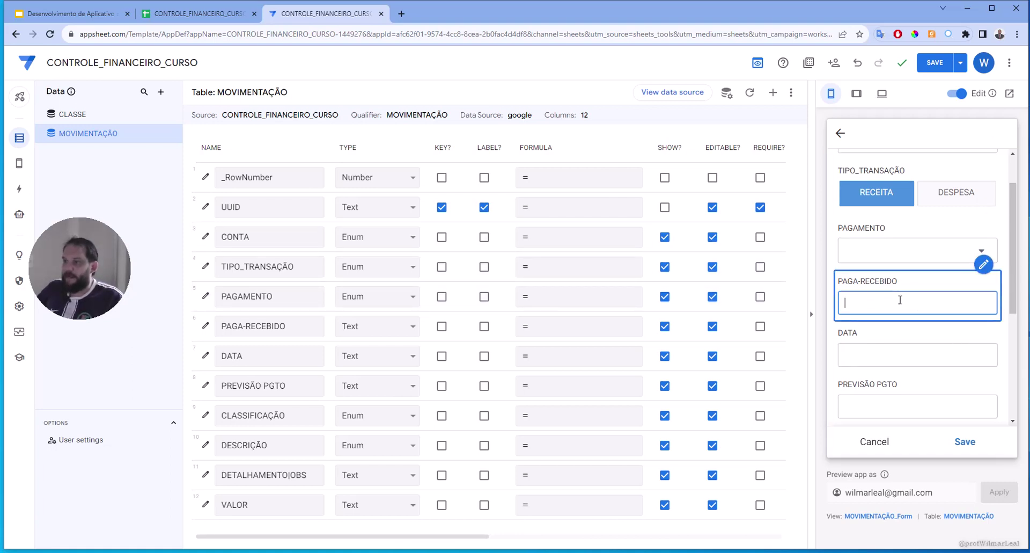
{"action": "left_click", "coordinate": [417, 330]}
{"action": "scroll", "coordinate": [380, 524], "scroll_direction": "down", "scroll_amount": 3}
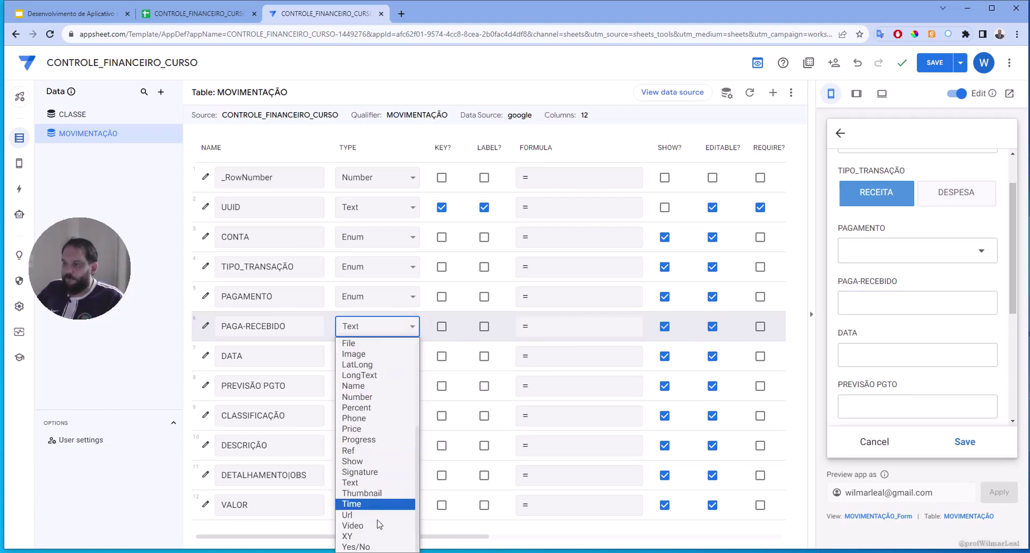
{"action": "left_click", "coordinate": [364, 547]}
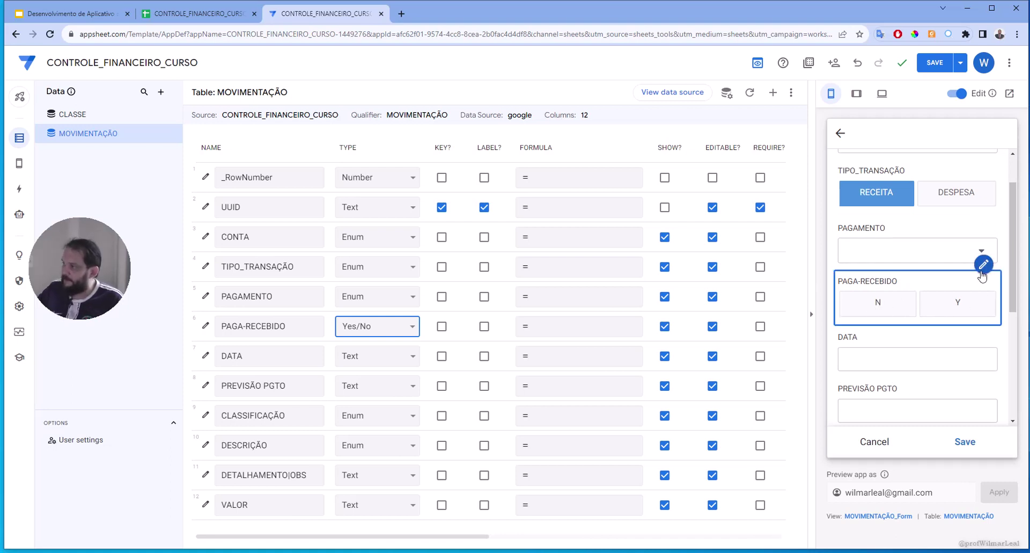
{"action": "left_click", "coordinate": [983, 264]}
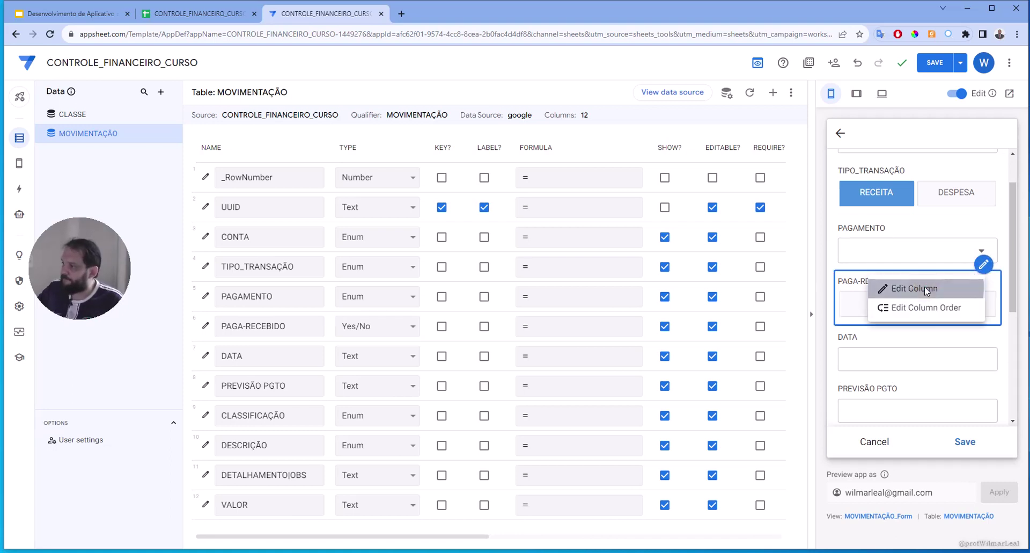
Step: Set the PAGA-RECEBIDO No display value to NÃO
{"action": "left_click", "coordinate": [925, 290]}
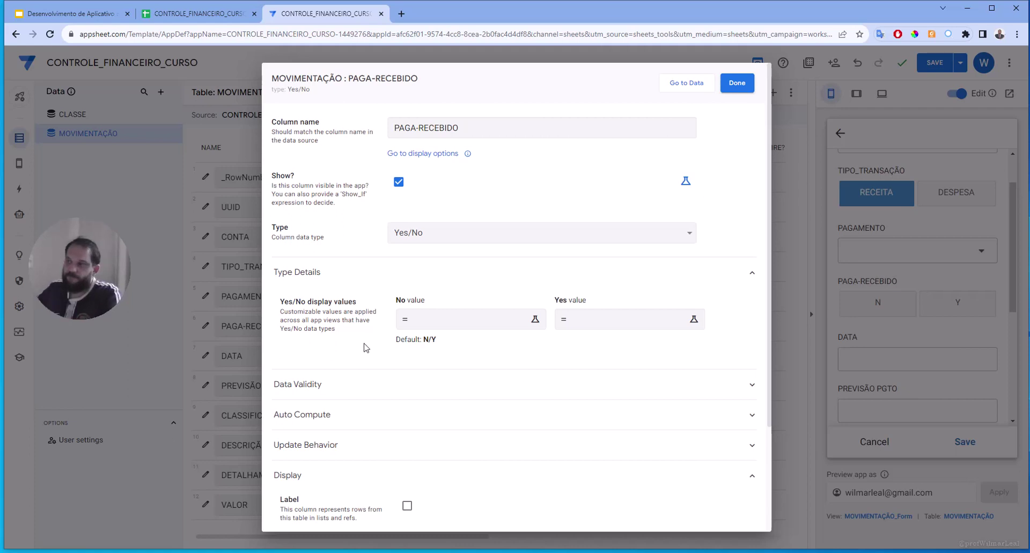
{"action": "left_click", "coordinate": [419, 320]}
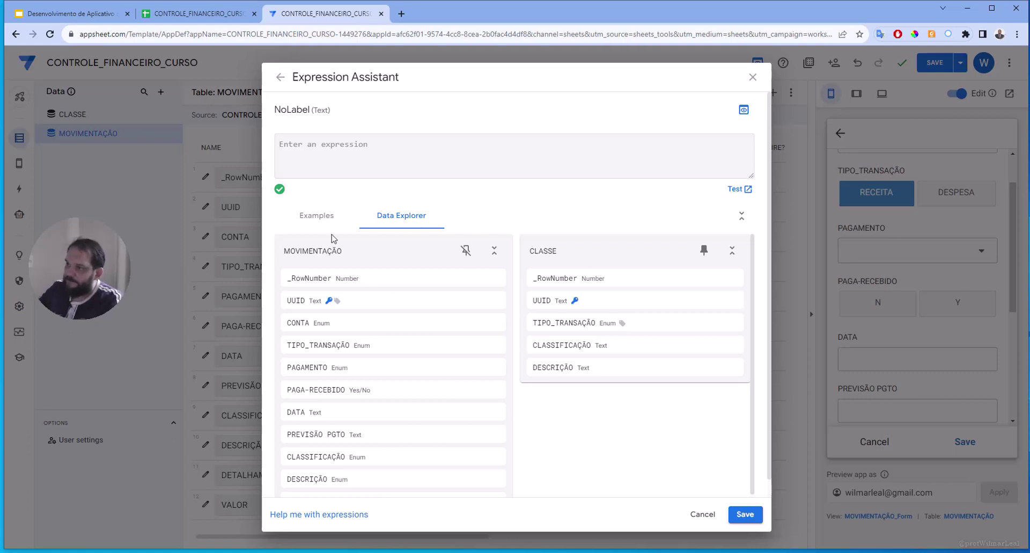
{"action": "left_click", "coordinate": [753, 77]}
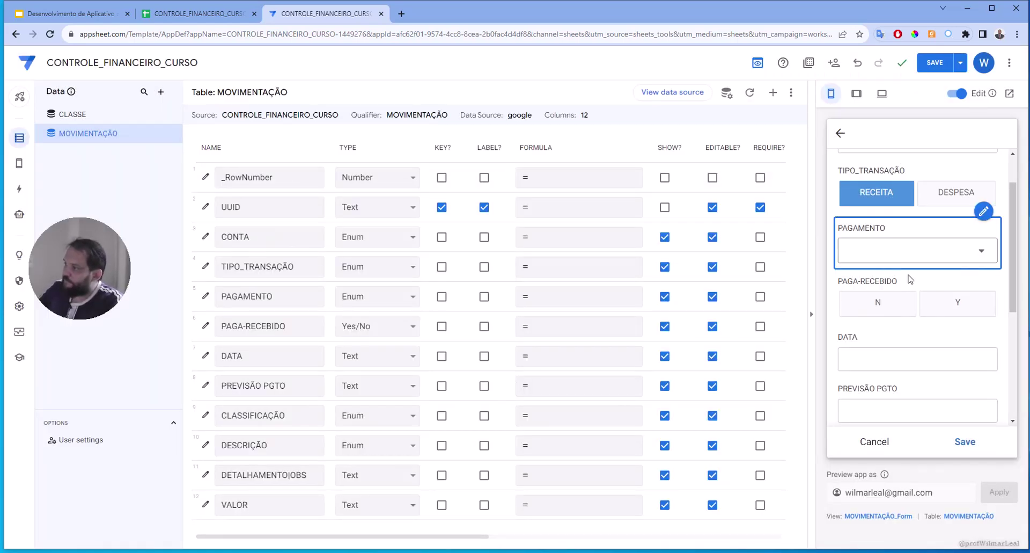
{"action": "left_click", "coordinate": [983, 264]}
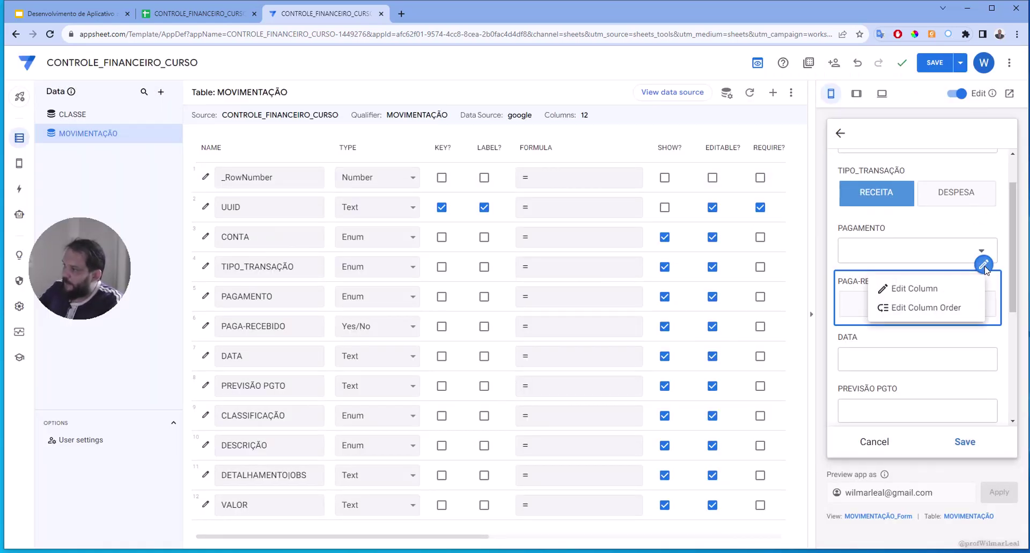
{"action": "left_click", "coordinate": [910, 290]}
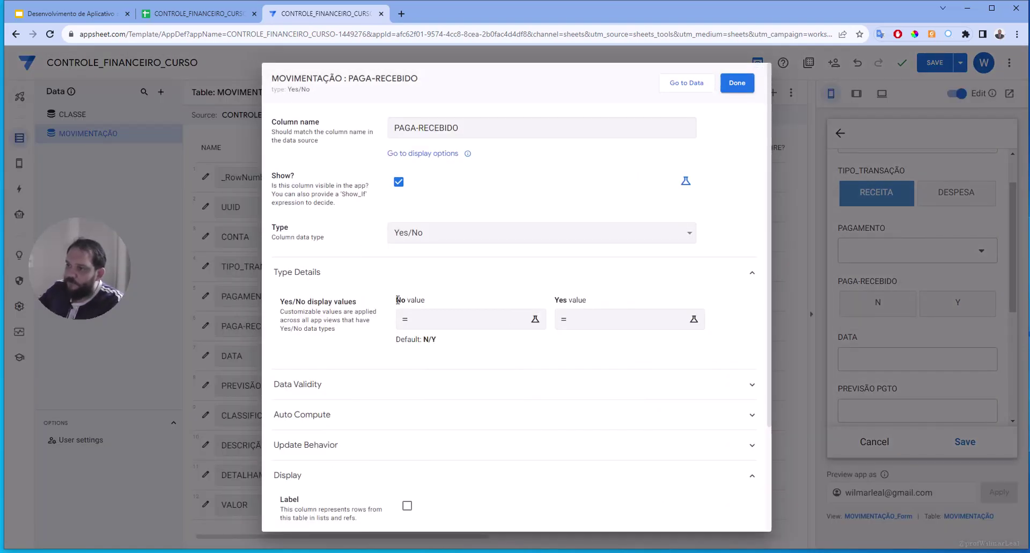
{"action": "left_click", "coordinate": [431, 324]}
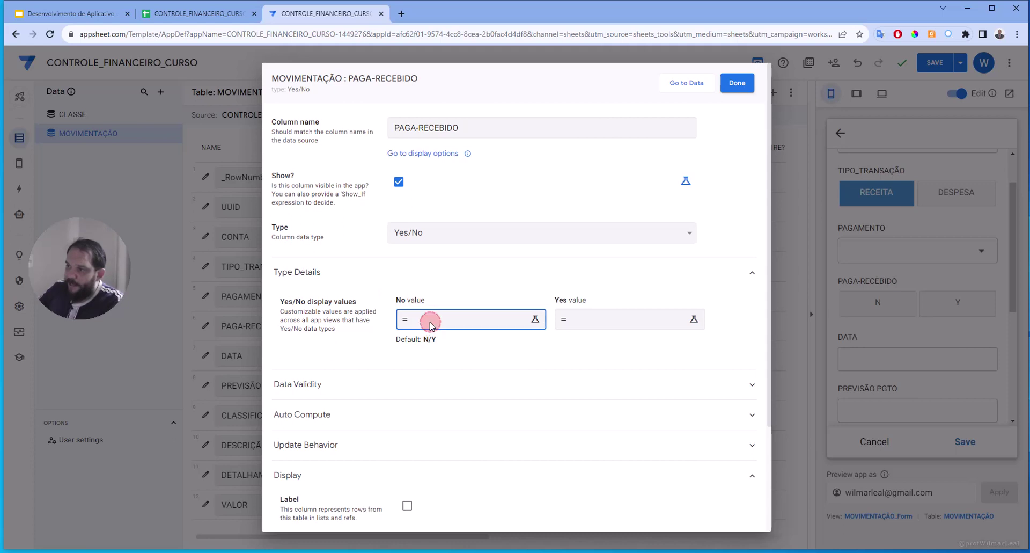
{"action": "type", "text": "NÃO"}
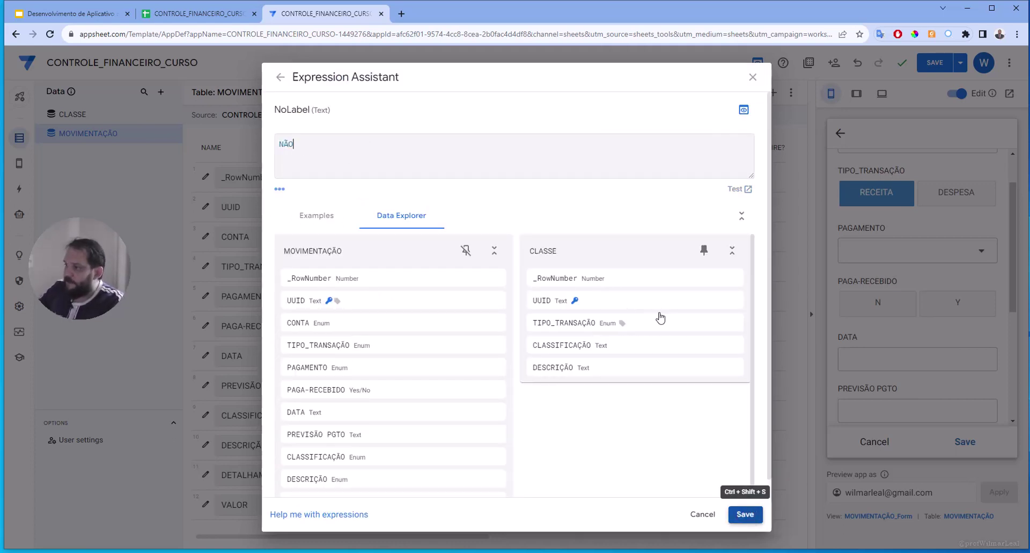
{"action": "left_click", "coordinate": [746, 514]}
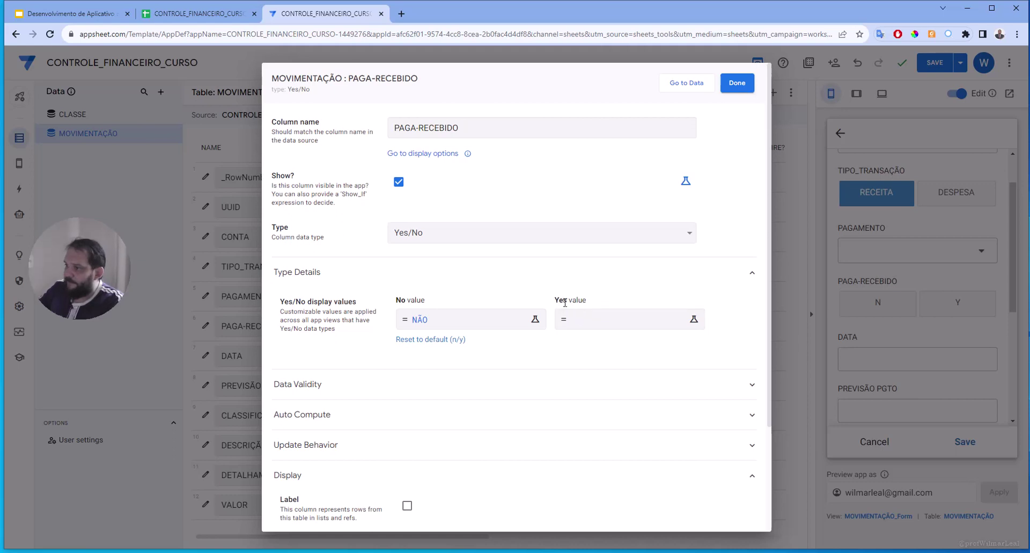
Step: Set the Yes display value to SIM and finish editing the column
{"action": "left_click_drag", "start_coordinate": [553, 298], "coordinate": [593, 299]}
{"action": "left_click", "coordinate": [578, 322]}
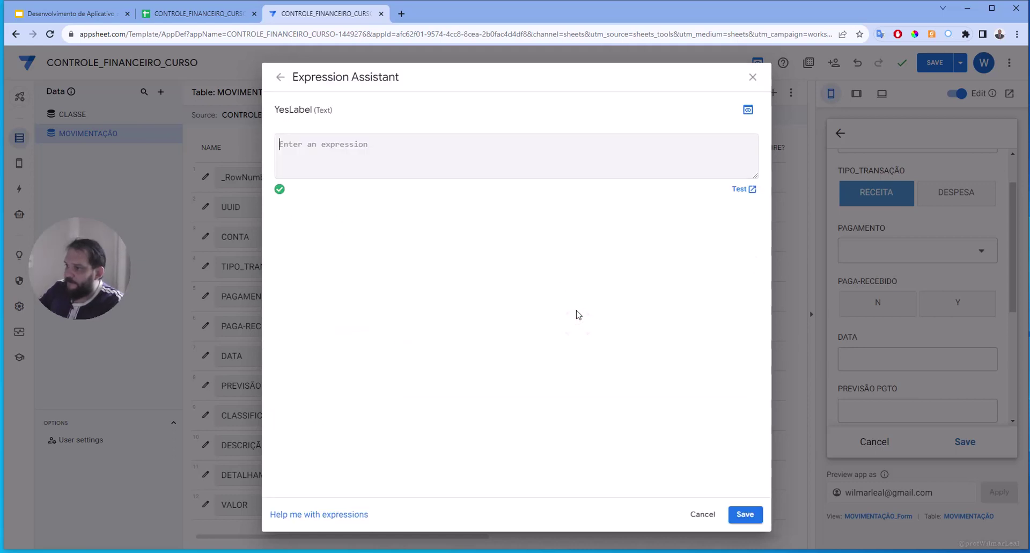
{"action": "type", "text": "SIM"}
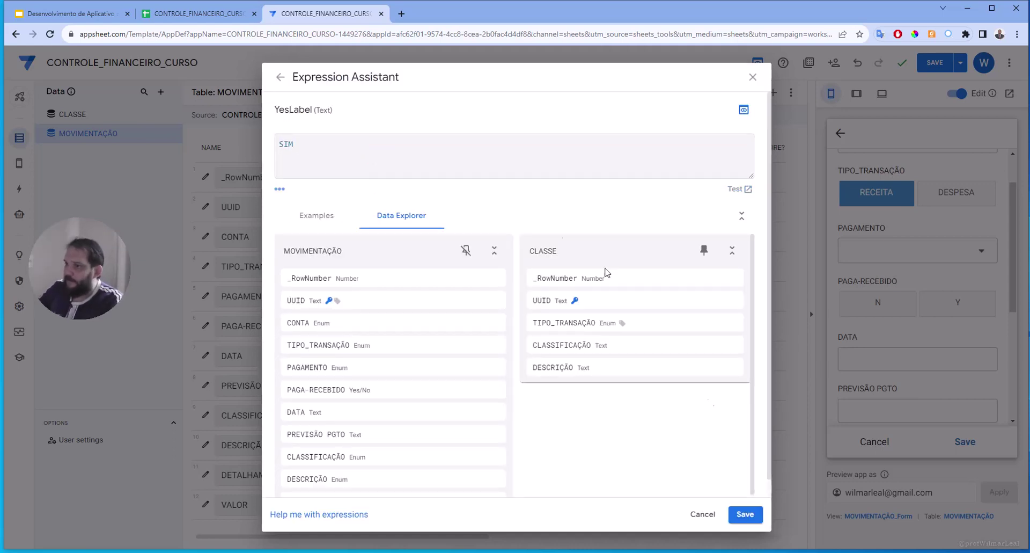
{"action": "left_click", "coordinate": [746, 514]}
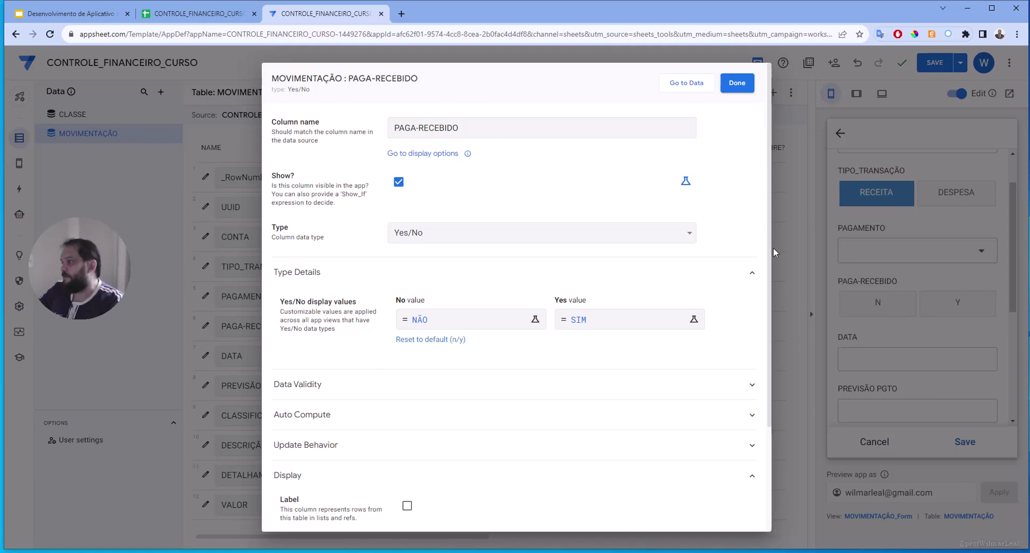
{"action": "left_click", "coordinate": [736, 82]}
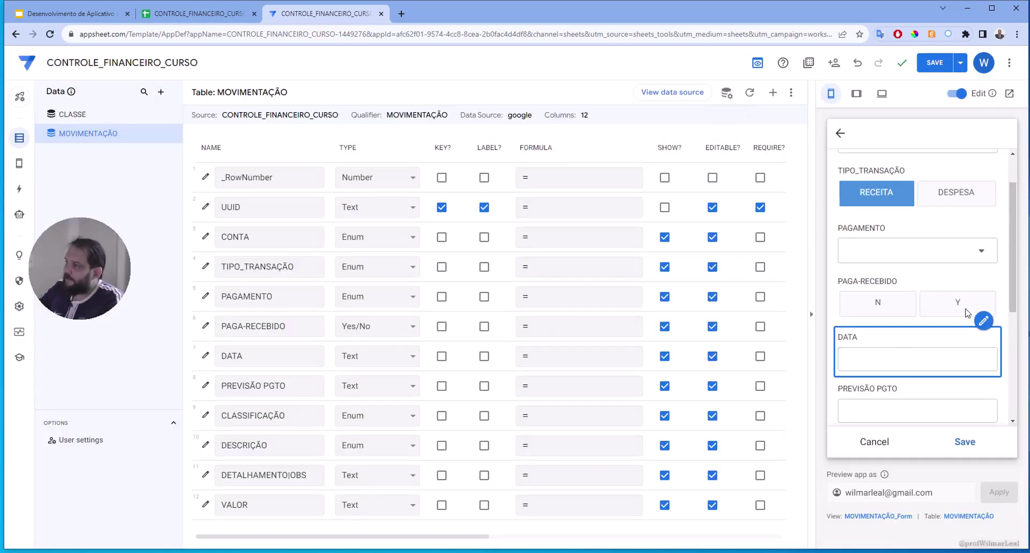
Step: Save the app and set PAGA-RECEBIDO to SIM in the form preview
{"action": "left_click", "coordinate": [935, 63]}
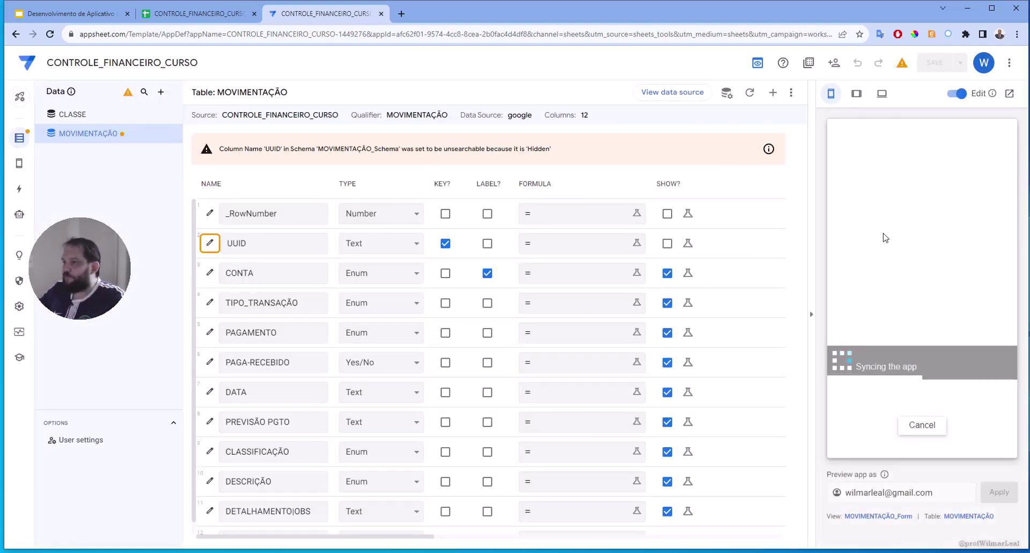
{"action": "left_click_drag", "start_coordinate": [224, 149], "coordinate": [553, 150]}
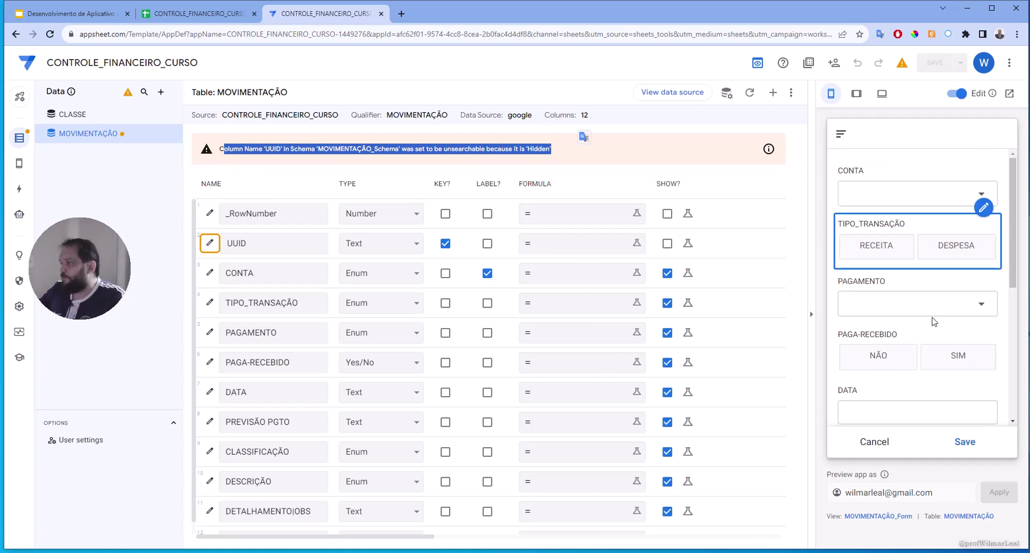
{"action": "left_click", "coordinate": [879, 356]}
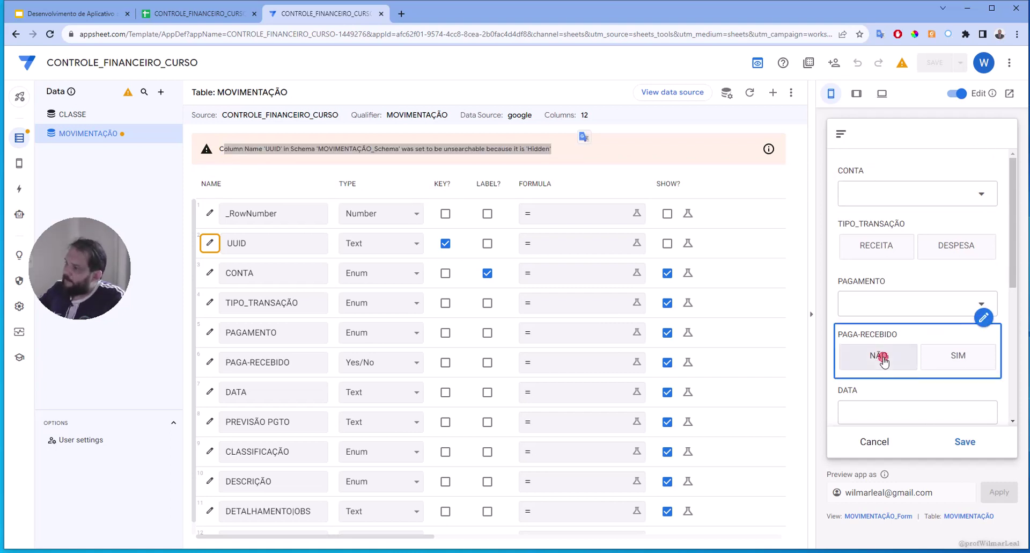
{"action": "left_click", "coordinate": [960, 357]}
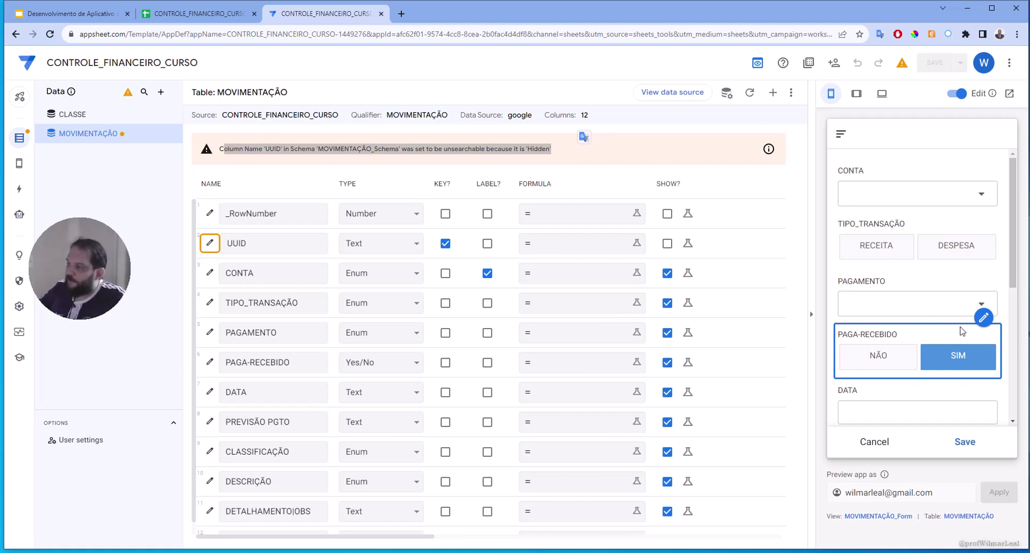
Step: Type a test date into DATA, then clear the malformed text
{"action": "scroll", "coordinate": [961, 331], "scroll_direction": "down", "scroll_amount": 2}
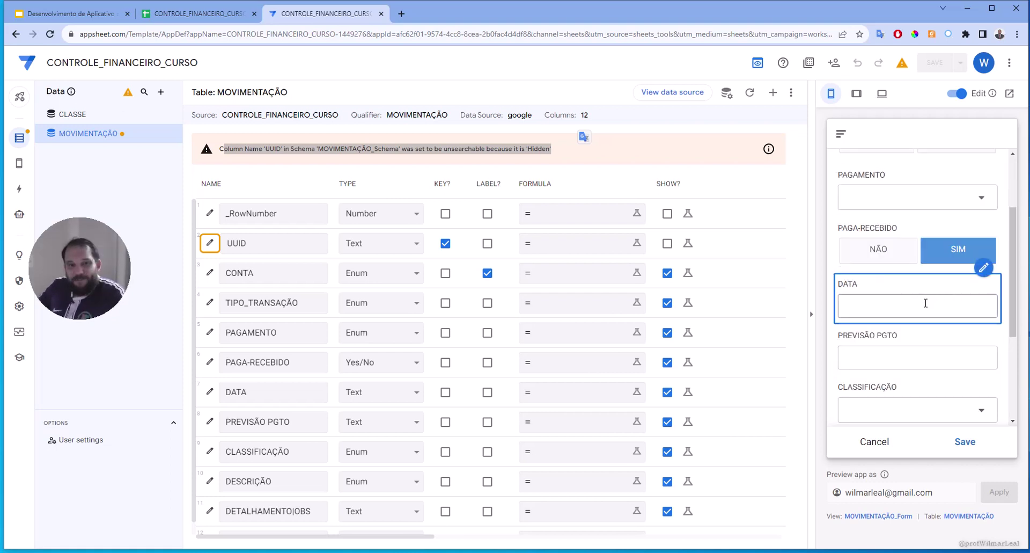
{"action": "left_click", "coordinate": [925, 304]}
{"action": "type", "text": "01/025/20154"}
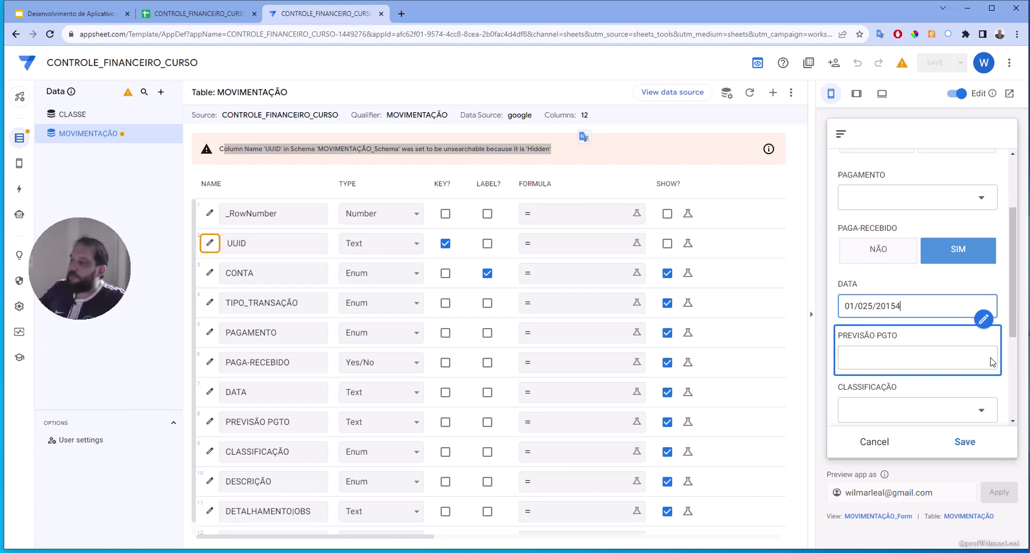
{"action": "triple_click", "coordinate": [936, 304]}
{"action": "key", "text": "BackSpace"}
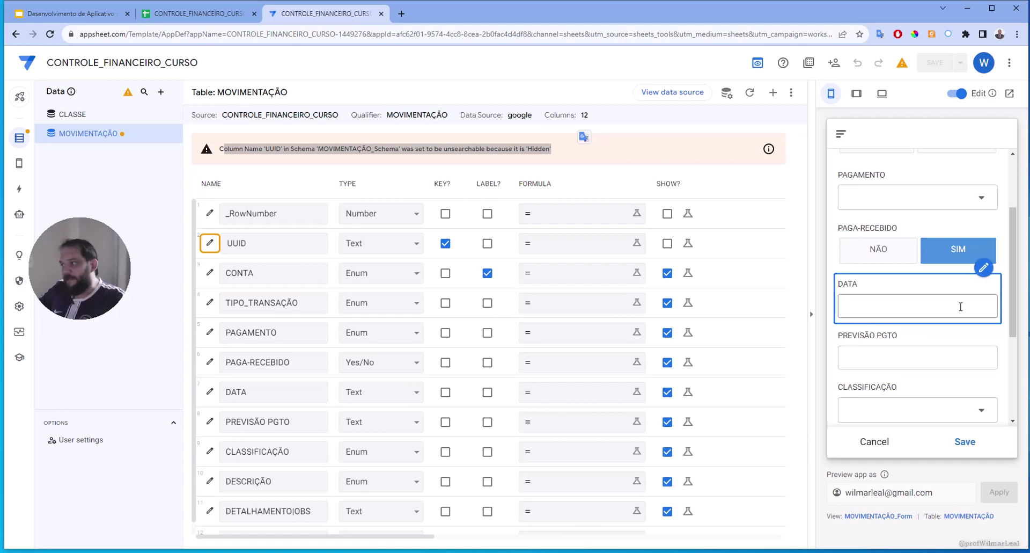
Step: Change the DATA column's type to Date
{"action": "left_click", "coordinate": [984, 267]}
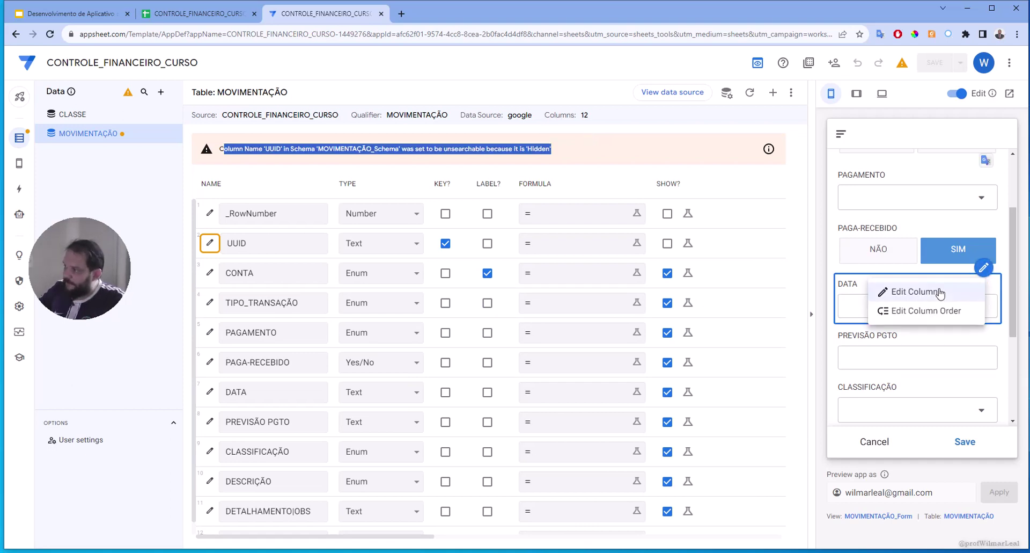
{"action": "left_click", "coordinate": [939, 291]}
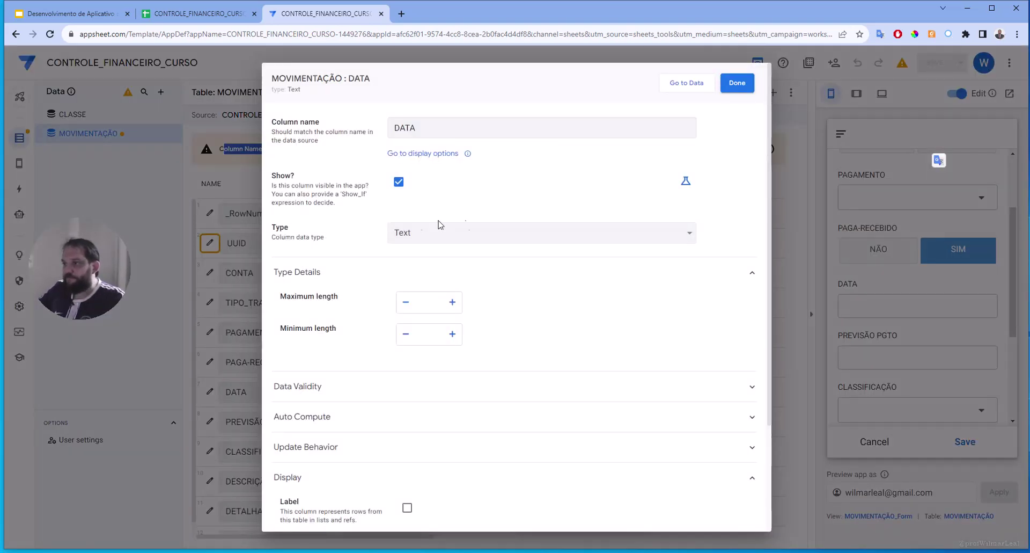
{"action": "left_click", "coordinate": [507, 239]}
{"action": "key", "text": "d"}
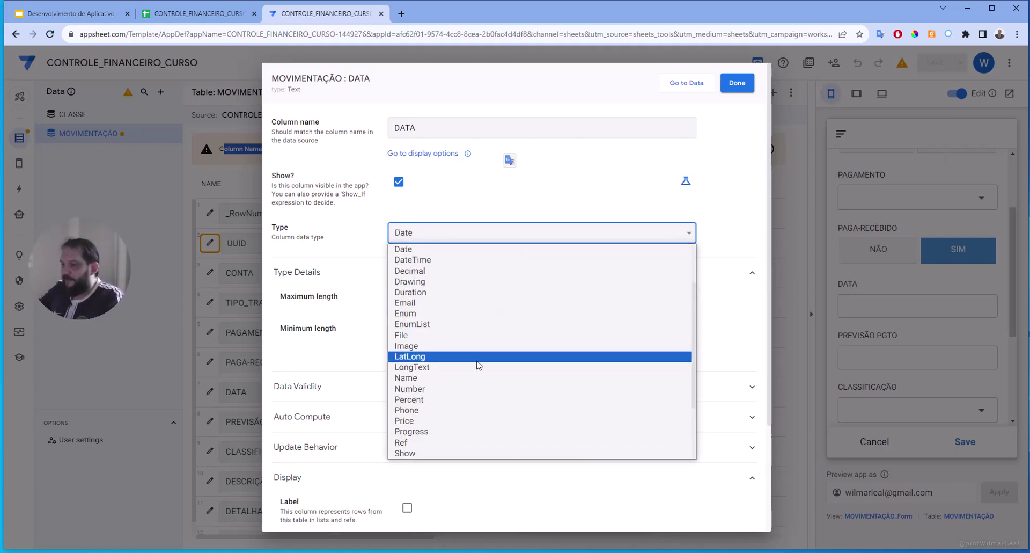
{"action": "left_click", "coordinate": [432, 250]}
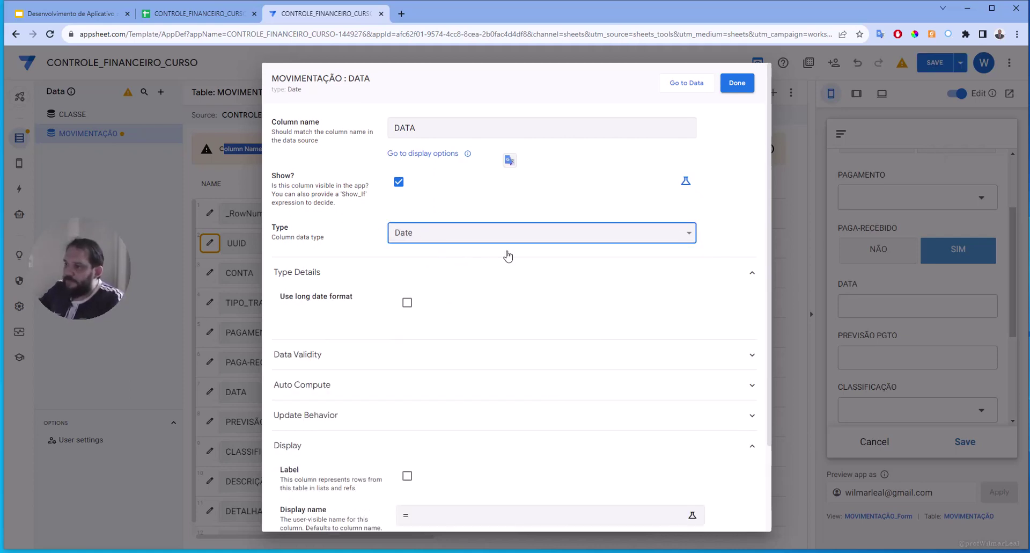
{"action": "left_click", "coordinate": [737, 83]}
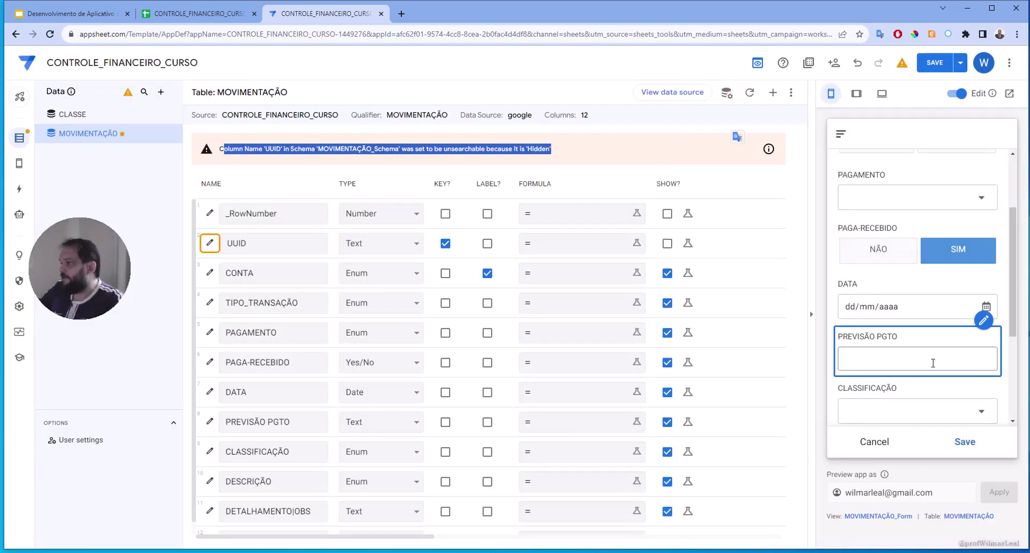
Step: Change the PREVISÃO PGTO column's type to Date
{"action": "left_click", "coordinate": [983, 319]}
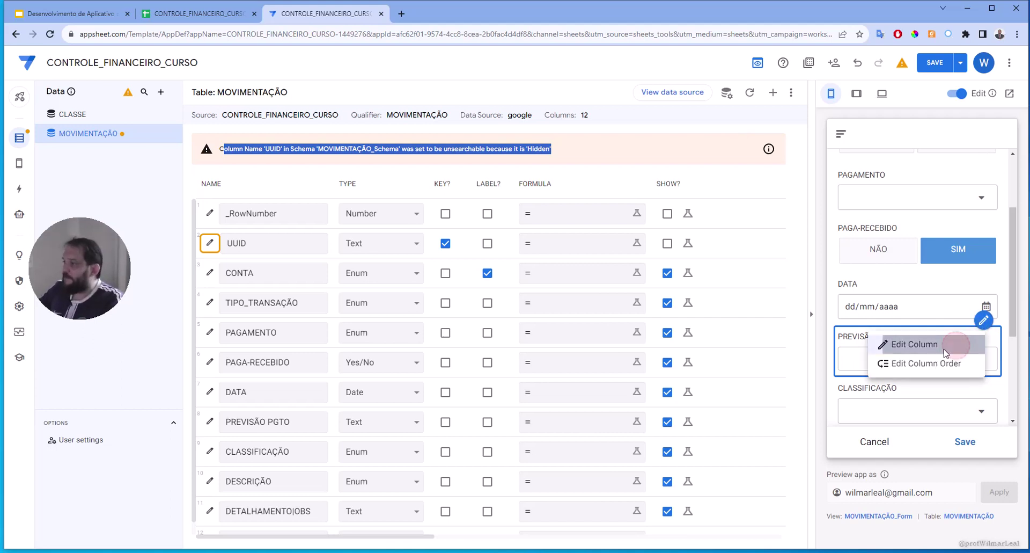
{"action": "left_click", "coordinate": [944, 349]}
{"action": "left_click", "coordinate": [453, 235]}
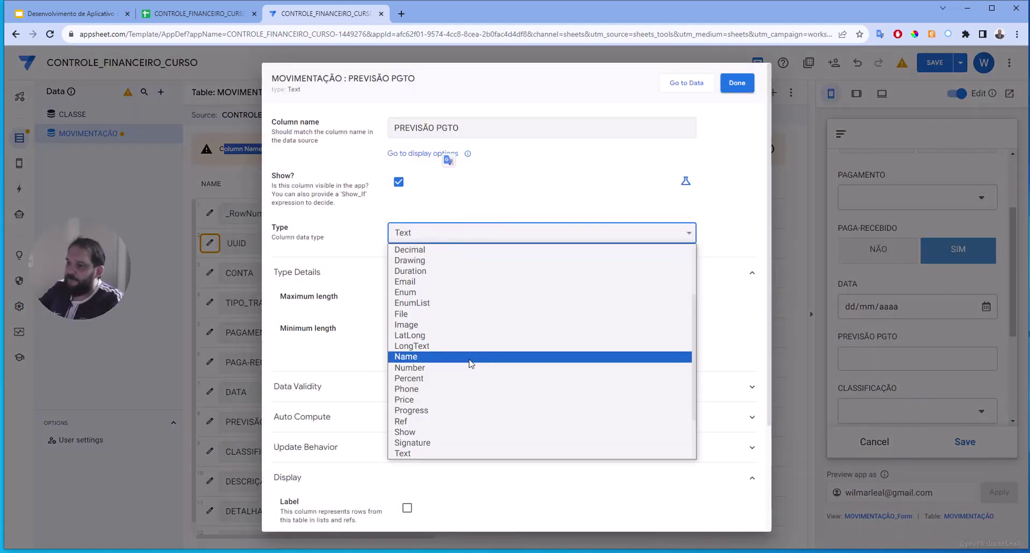
{"action": "scroll", "coordinate": [462, 364], "scroll_direction": "up", "scroll_amount": 2}
{"action": "left_click", "coordinate": [422, 249]}
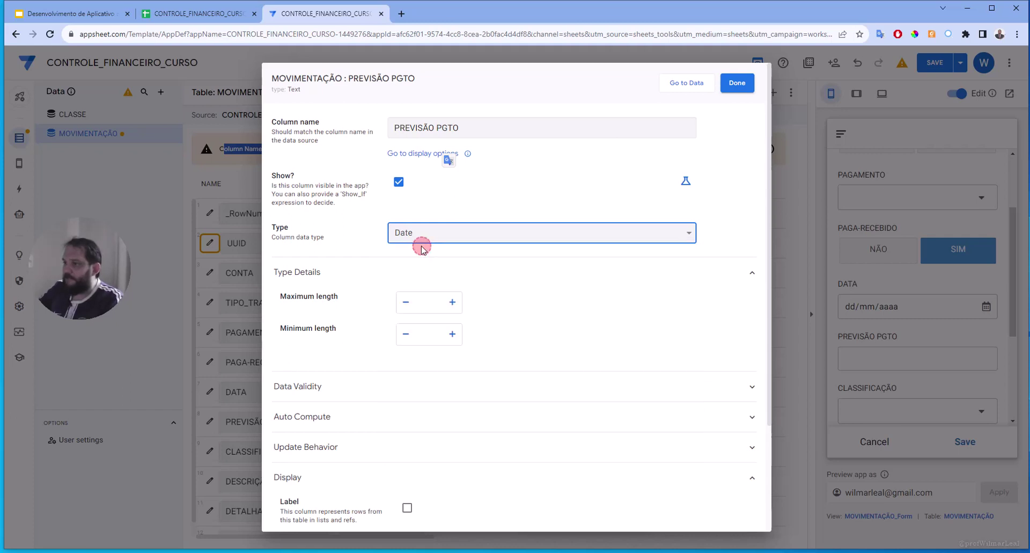
{"action": "left_click", "coordinate": [737, 83]}
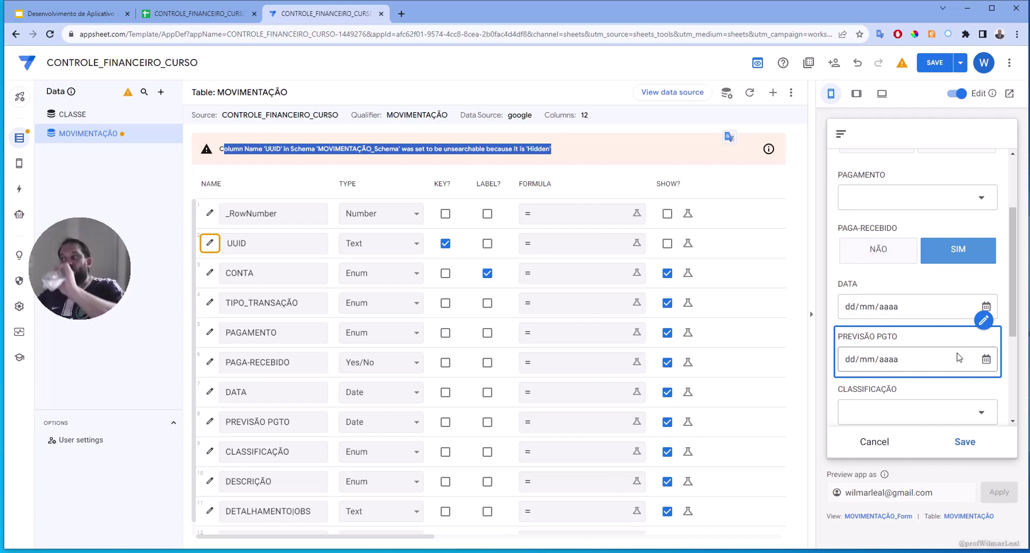
{"action": "scroll", "coordinate": [946, 354], "scroll_direction": "down", "scroll_amount": 3}
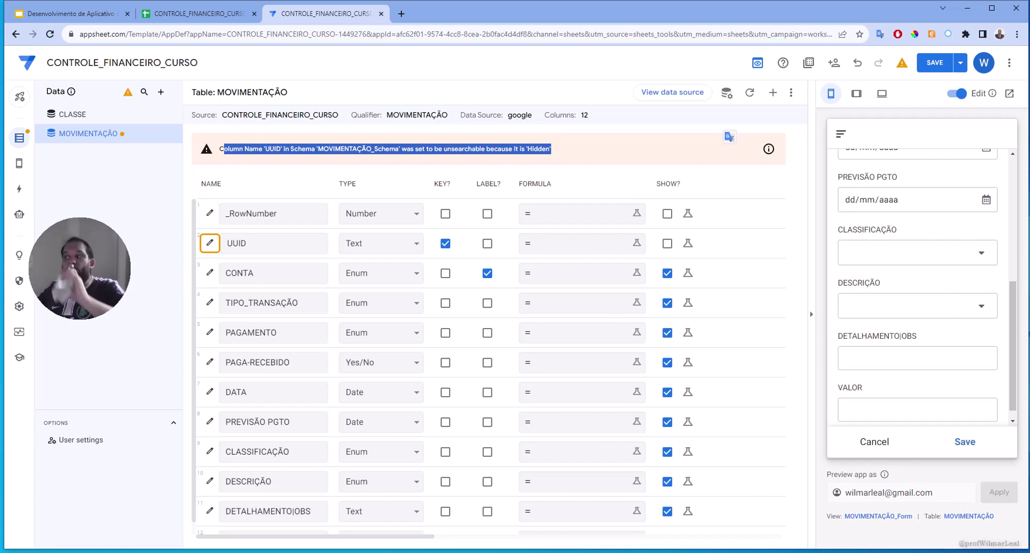
Step: Save the Date type changes, test the DATA and PREVISÃO PGTO pickers, then cancel the form
{"action": "left_click", "coordinate": [935, 62]}
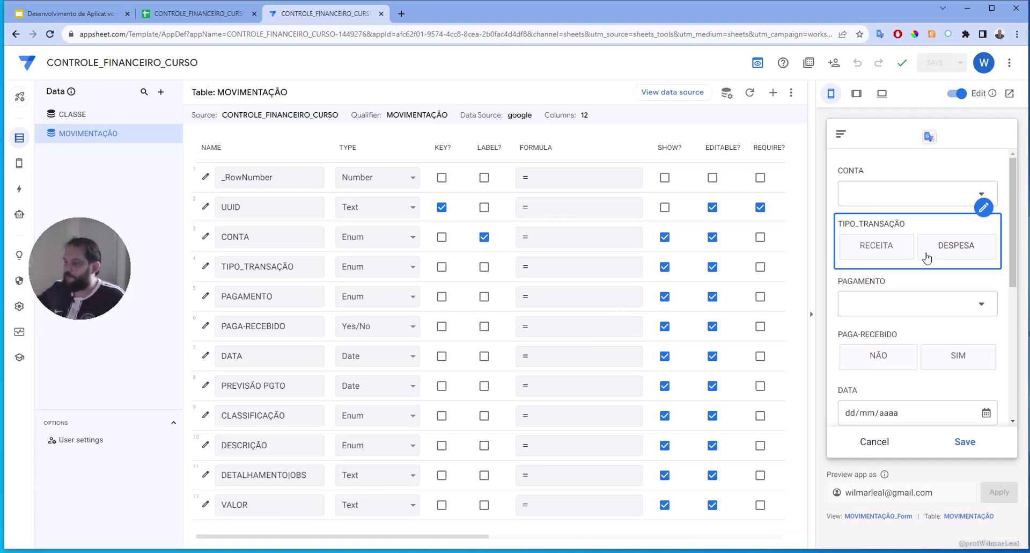
{"action": "scroll", "coordinate": [913, 312], "scroll_direction": "down", "scroll_amount": 3}
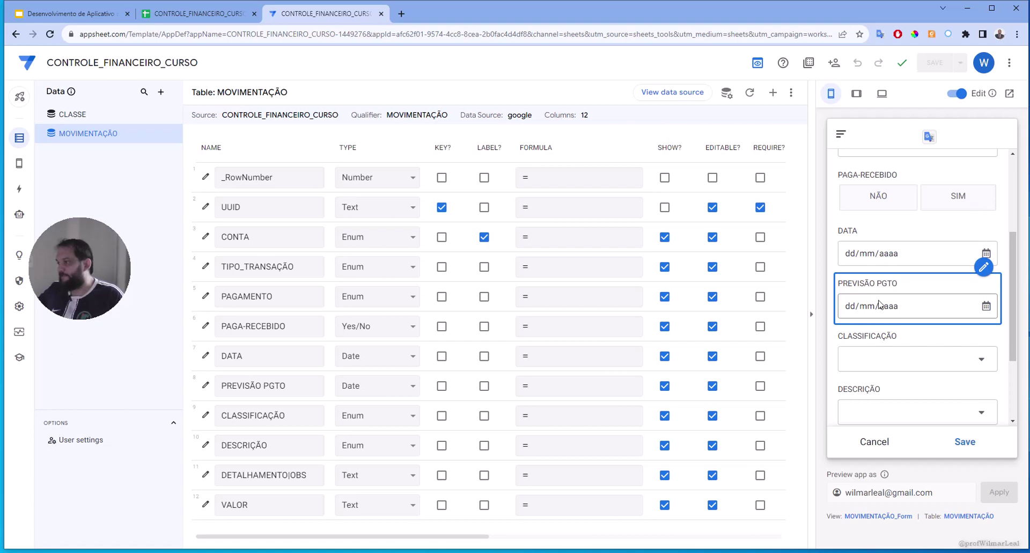
{"action": "left_click", "coordinate": [986, 306]}
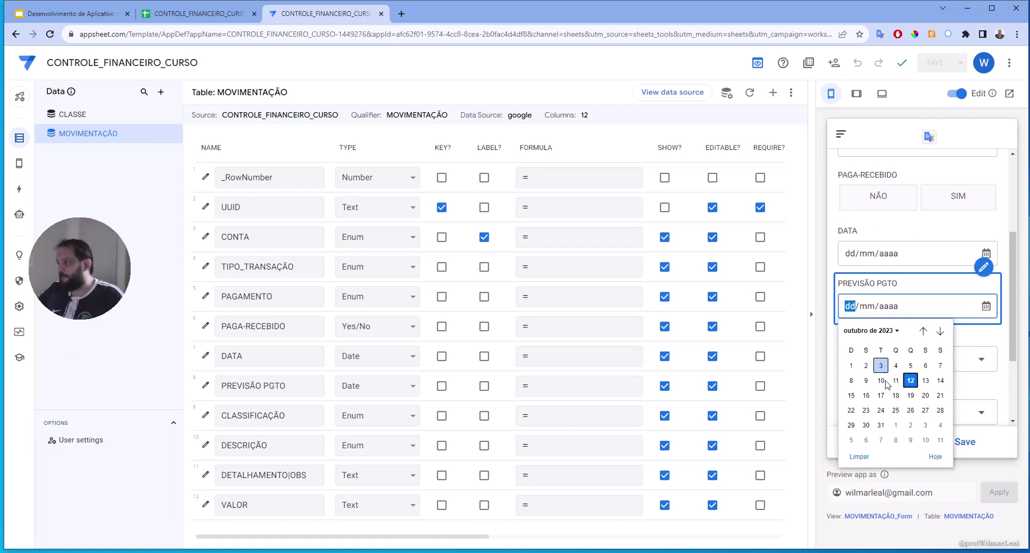
{"action": "left_click", "coordinate": [985, 254]}
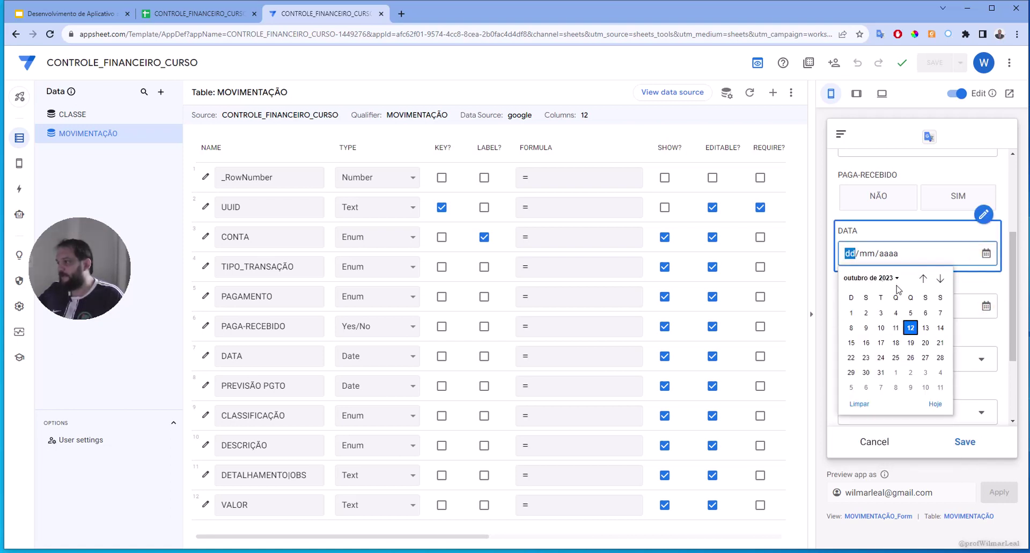
{"action": "key", "text": "Escape"}
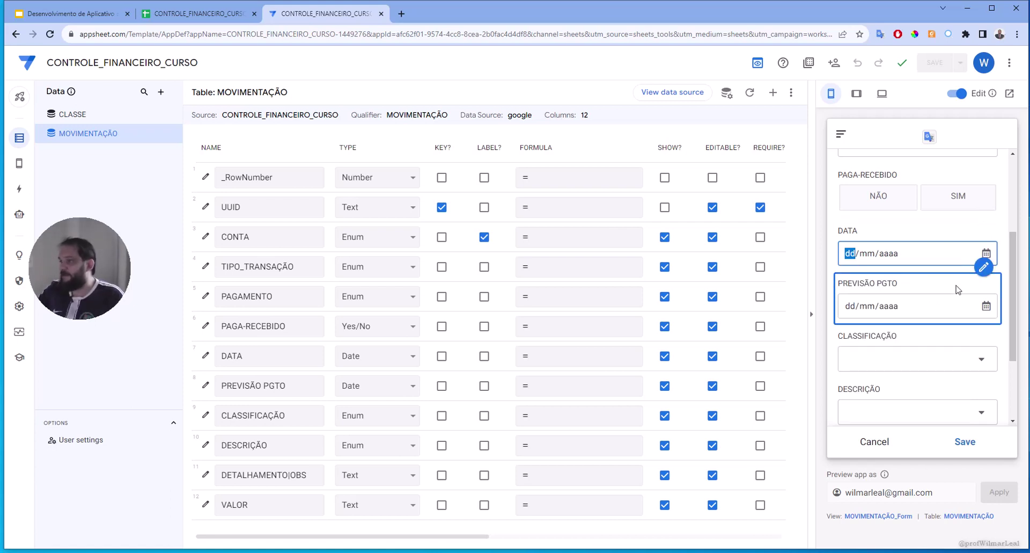
{"action": "type", "text": "09/mm/aaaa"}
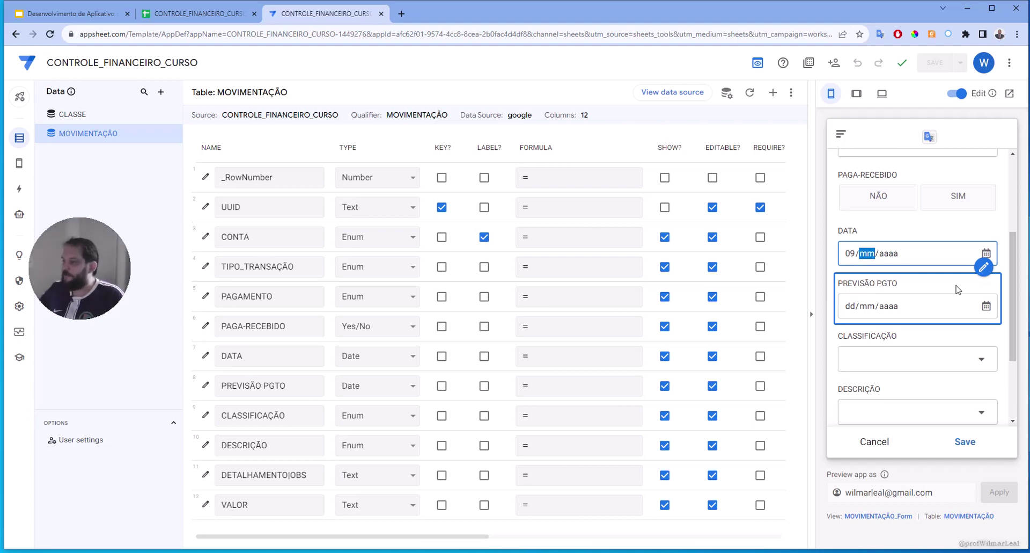
{"action": "left_click", "coordinate": [931, 299]}
{"action": "left_click", "coordinate": [875, 446]}
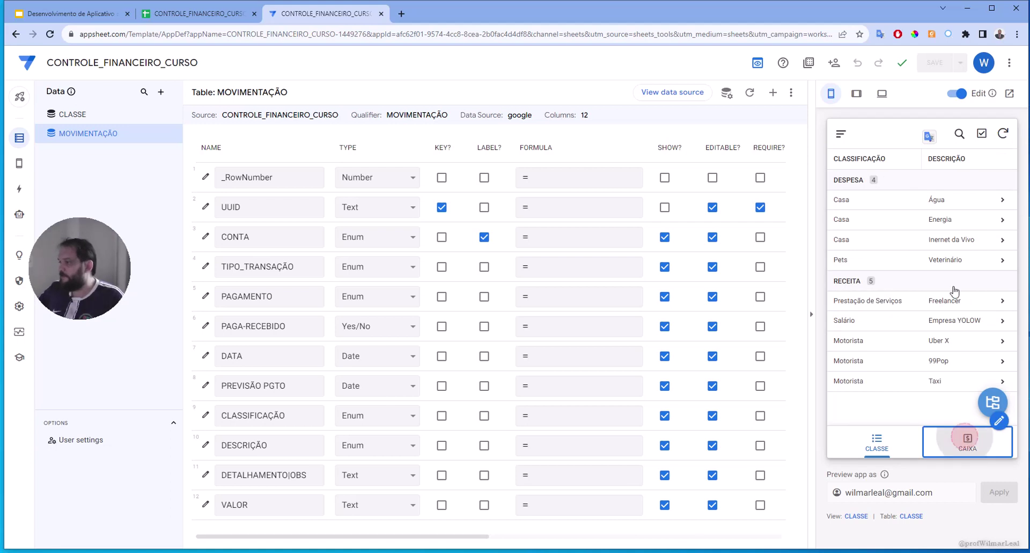
Step: Start a new CAIXA entry, choose Casa as CLASSIFICAÇÃO, and check the DESCRIÇÃO options
{"action": "left_click", "coordinate": [986, 409]}
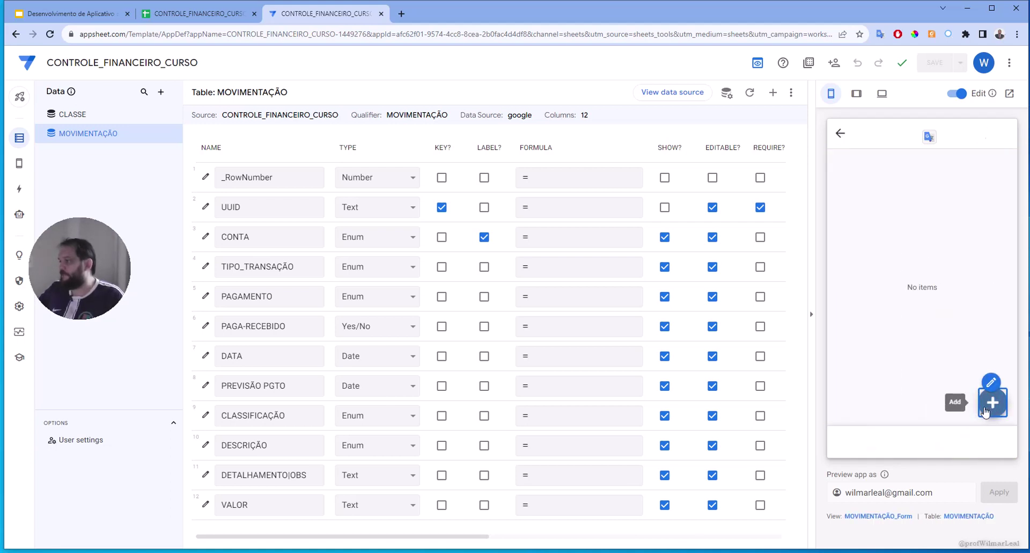
{"action": "scroll", "coordinate": [897, 238], "scroll_direction": "down", "scroll_amount": 2}
{"action": "scroll", "coordinate": [961, 299], "scroll_direction": "down", "scroll_amount": 3}
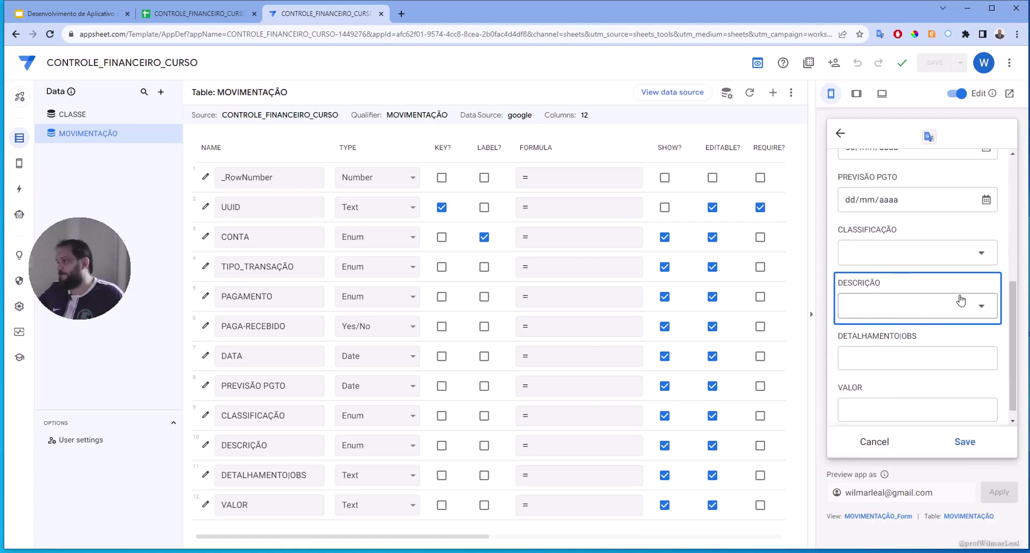
{"action": "left_click", "coordinate": [984, 256]}
{"action": "left_click", "coordinate": [872, 166]}
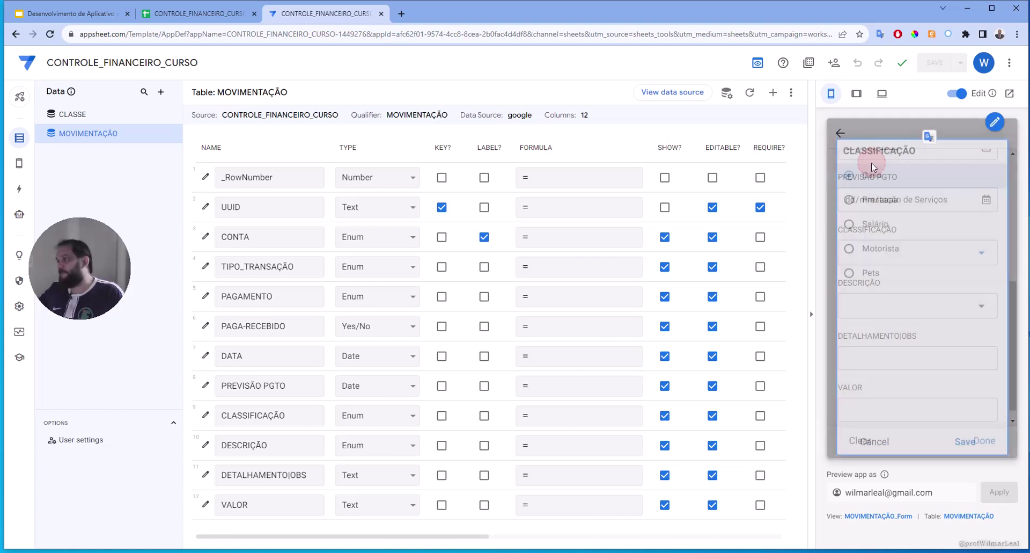
{"action": "left_click", "coordinate": [973, 304]}
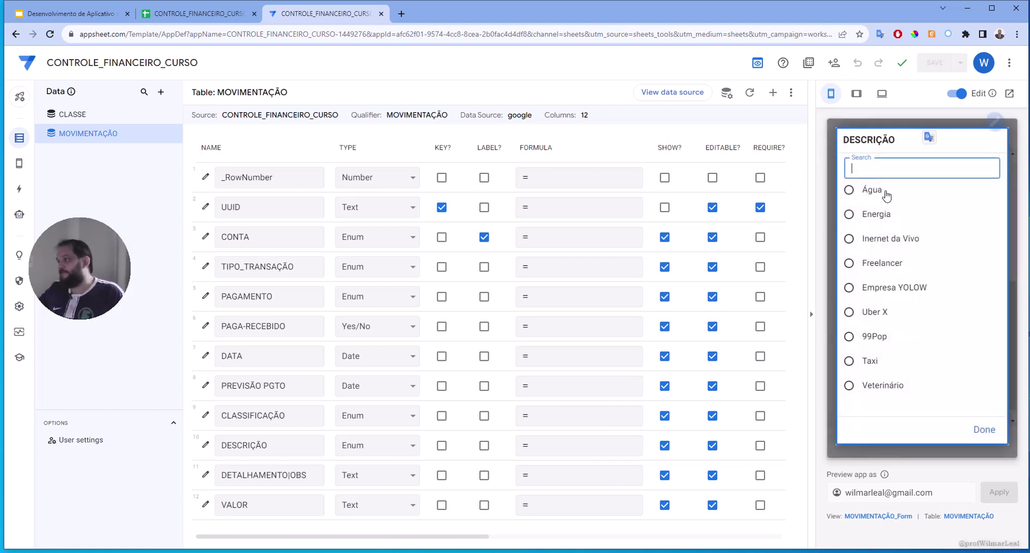
{"action": "left_click", "coordinate": [966, 429]}
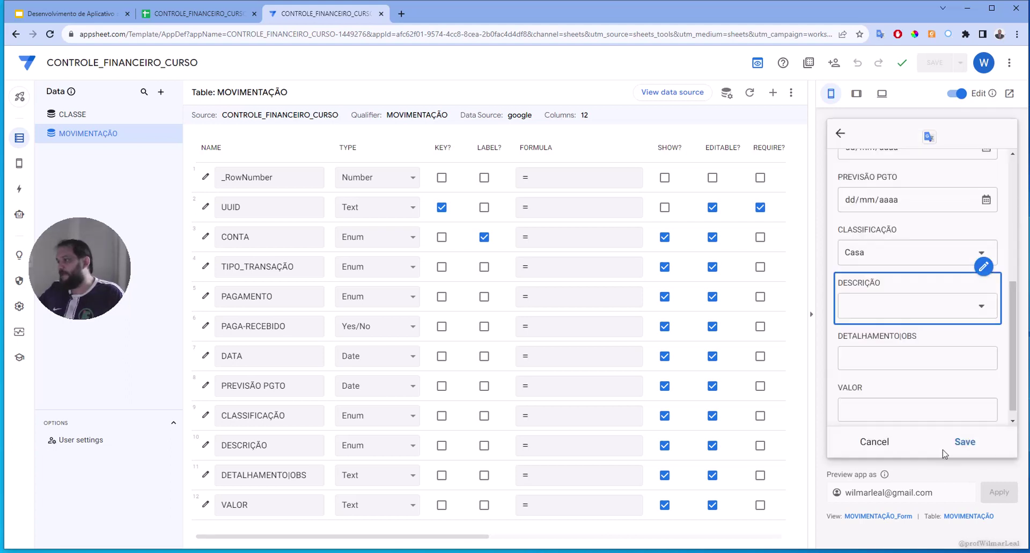
Step: Switch CLASSIFICAÇÃO to Motorista, see DESCRIÇÃO stays unfiltered, then go to the spreadsheet
{"action": "left_click", "coordinate": [861, 257]}
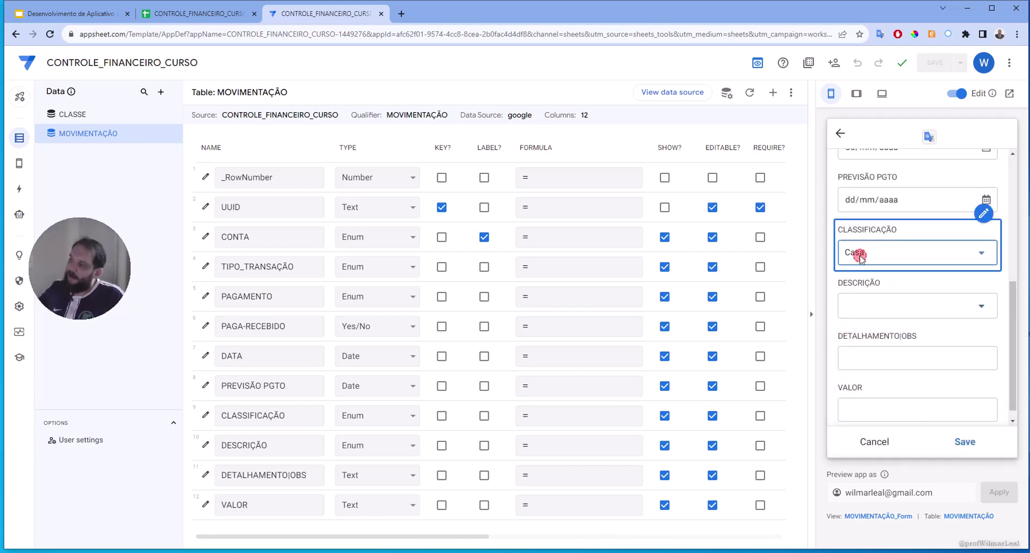
{"action": "left_click", "coordinate": [880, 237]}
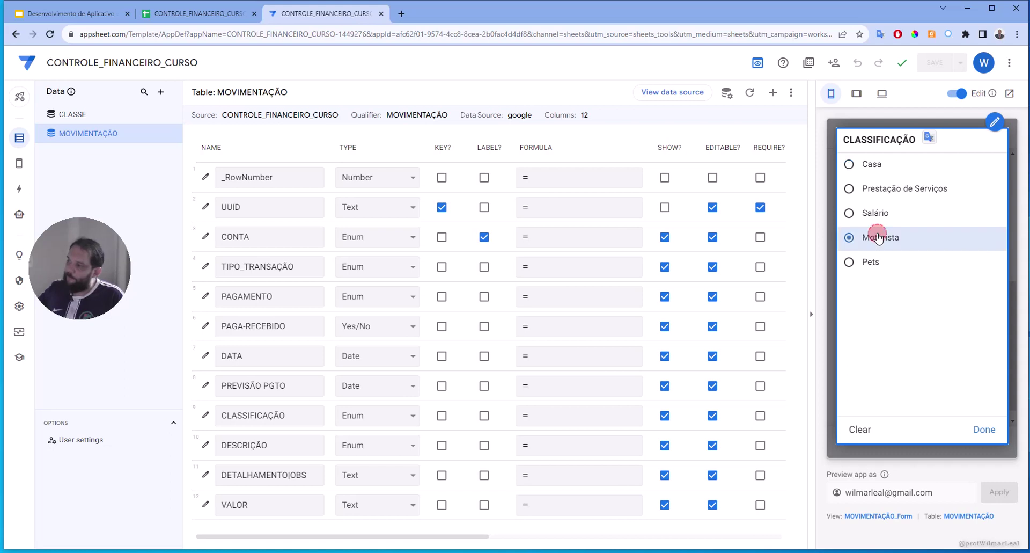
{"action": "left_click", "coordinate": [912, 312]}
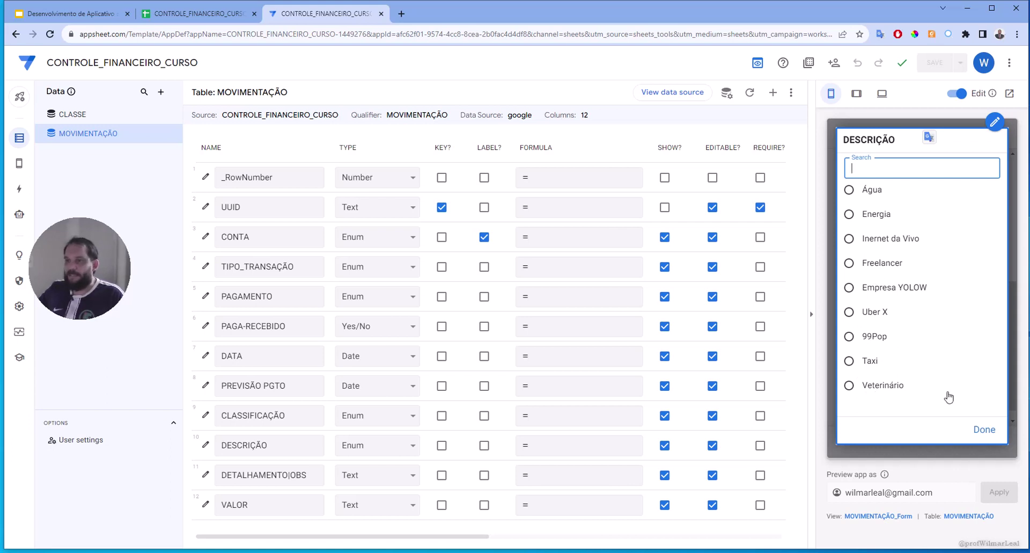
{"action": "left_click", "coordinate": [987, 430]}
{"action": "left_click", "coordinate": [177, 14]}
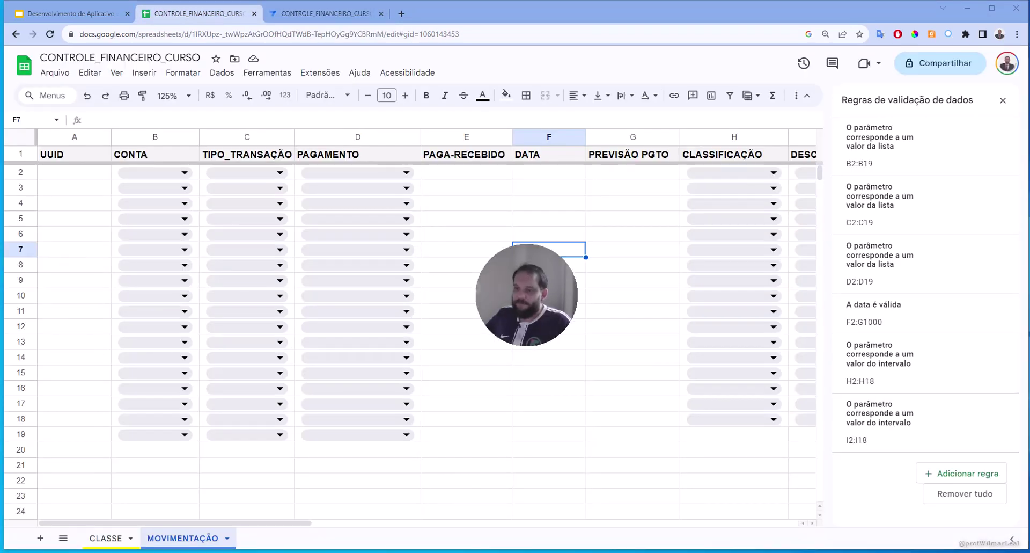
Step: Inspect the CLASSE sheet's three Casa rows and the Prestação de Serviços entry in row 5
{"action": "left_click", "coordinate": [99, 543]}
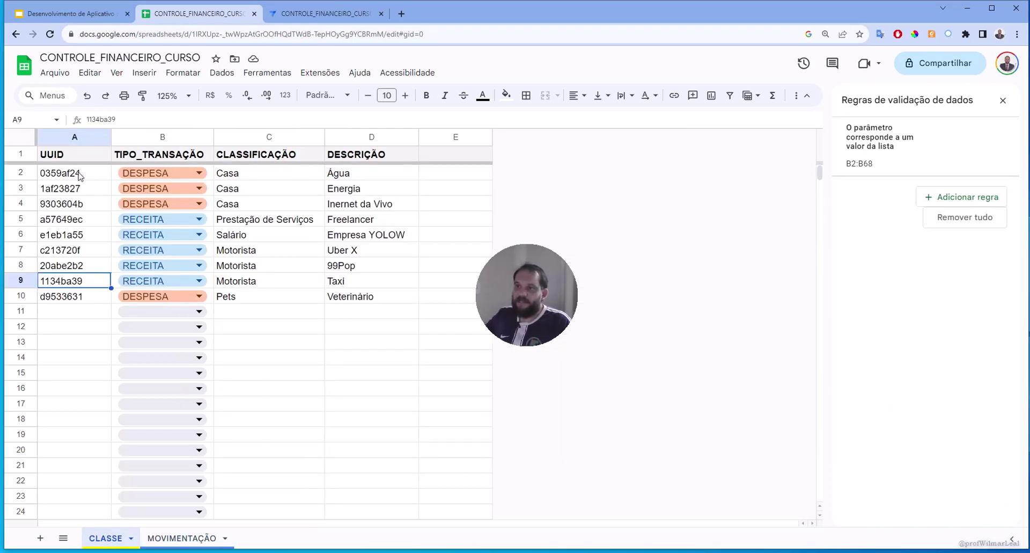
{"action": "left_click_drag", "start_coordinate": [80, 172], "coordinate": [302, 208]}
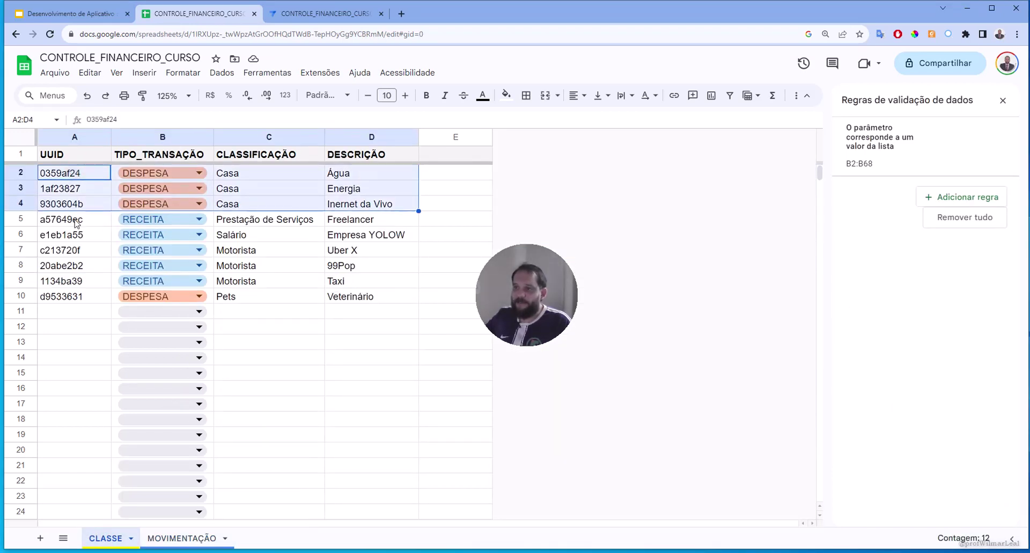
{"action": "left_click_drag", "start_coordinate": [79, 219], "coordinate": [114, 220]}
{"action": "left_click", "coordinate": [238, 221]}
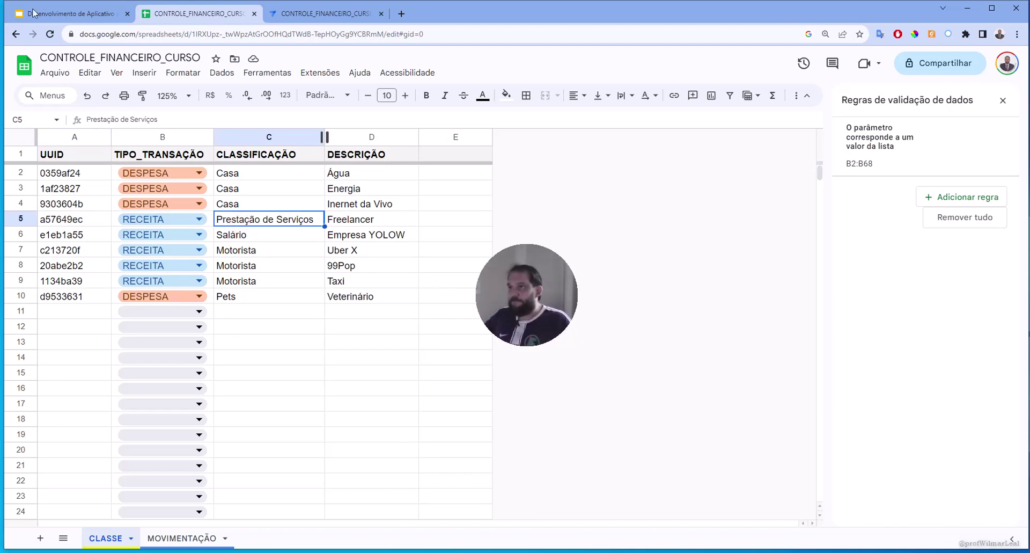
Step: Check the preview's DESCRIÇÃO dropdown is still unfiltered, then open the MOVIMENTAÇÃO sheet
{"action": "left_click", "coordinate": [296, 12]}
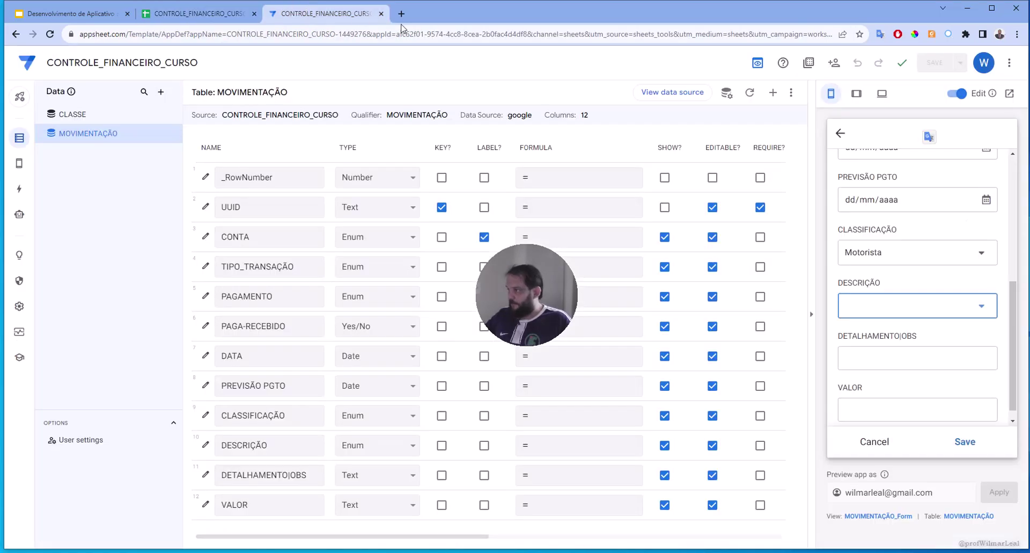
{"action": "left_click", "coordinate": [967, 309]}
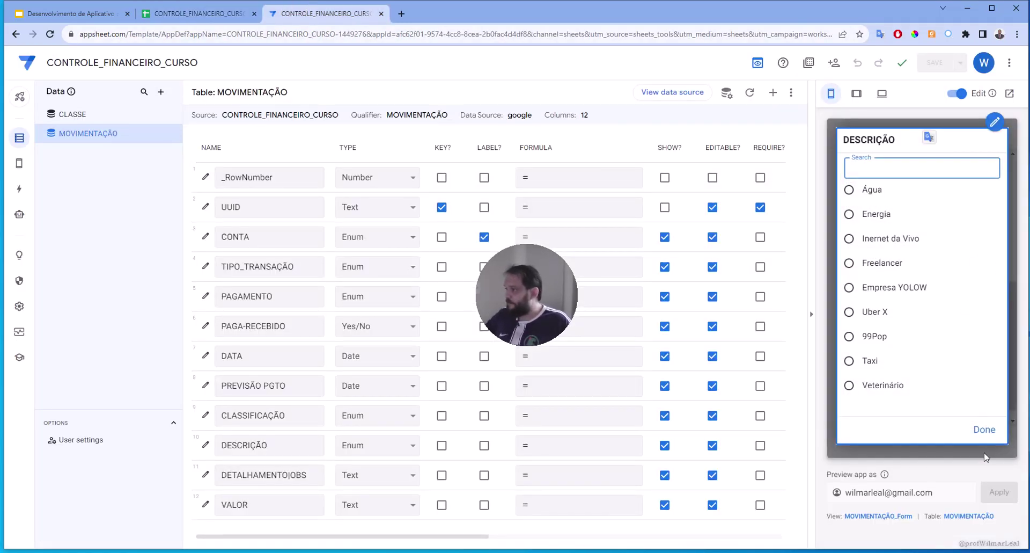
{"action": "left_click", "coordinate": [985, 459]}
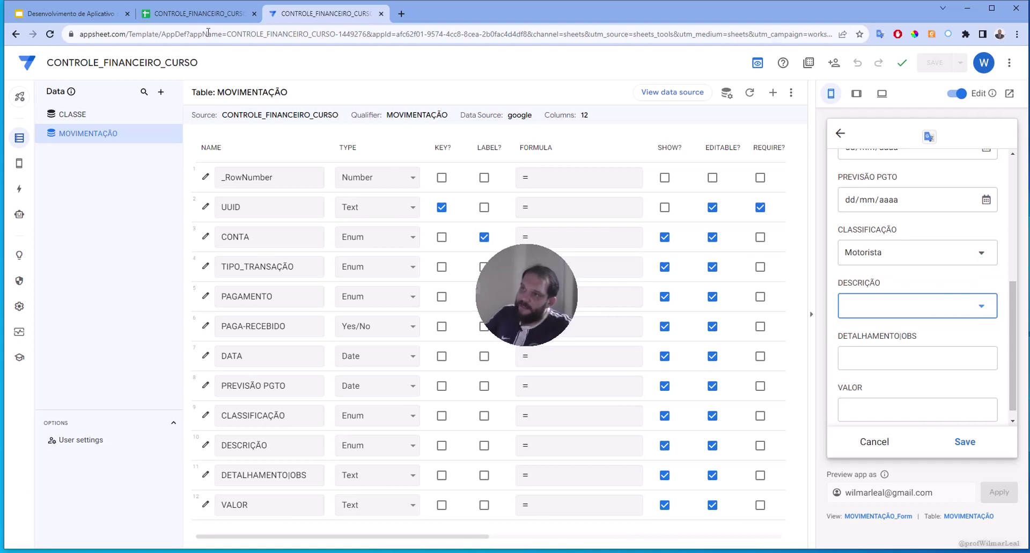
{"action": "left_click", "coordinate": [190, 13]}
{"action": "left_click", "coordinate": [177, 538]}
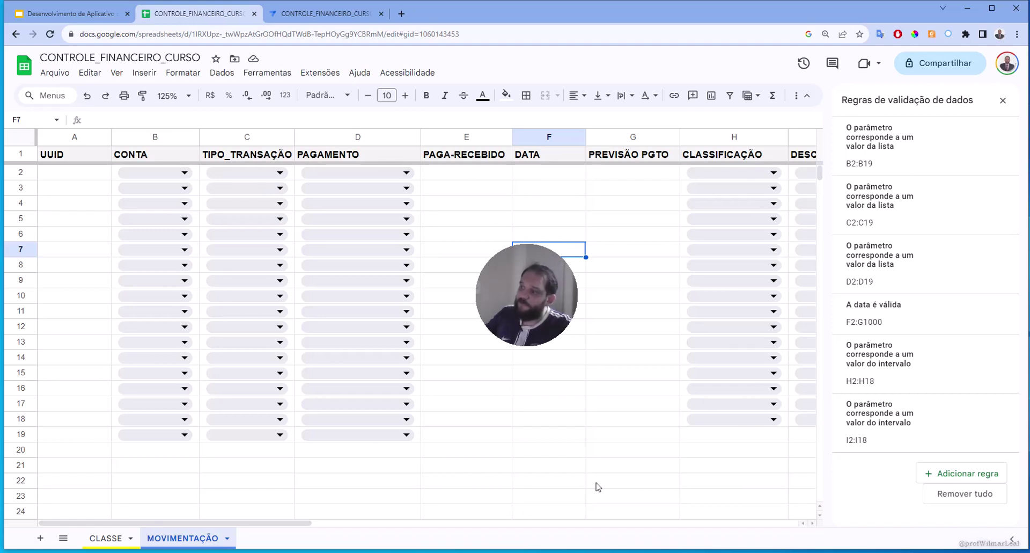
Step: Check the H2 CLASSIFICAÇÃO and I2 DESCRIÇÃO dropdown options, then go to the CLASSE sheet
{"action": "left_click_drag", "start_coordinate": [300, 523], "coordinate": [420, 523]}
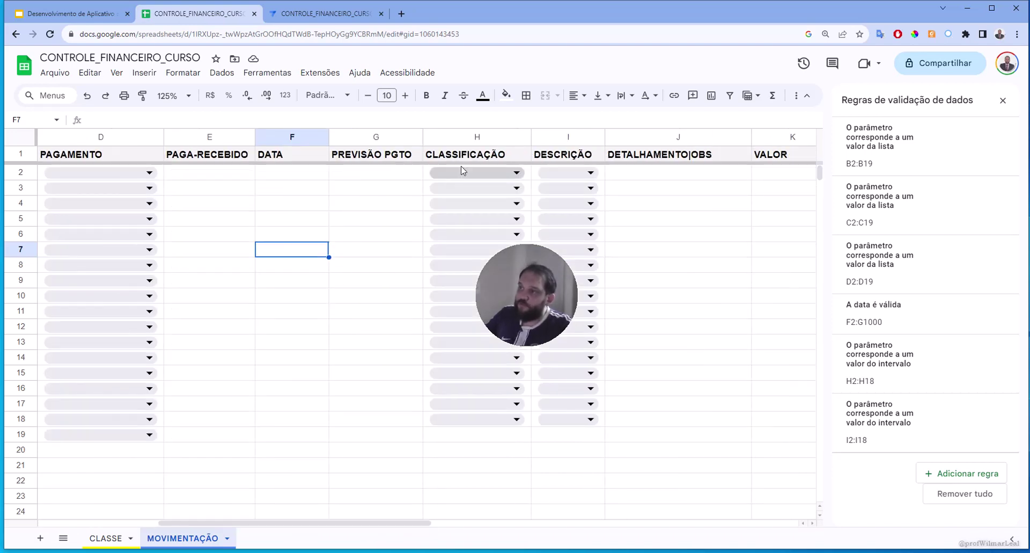
{"action": "left_click", "coordinate": [465, 172]}
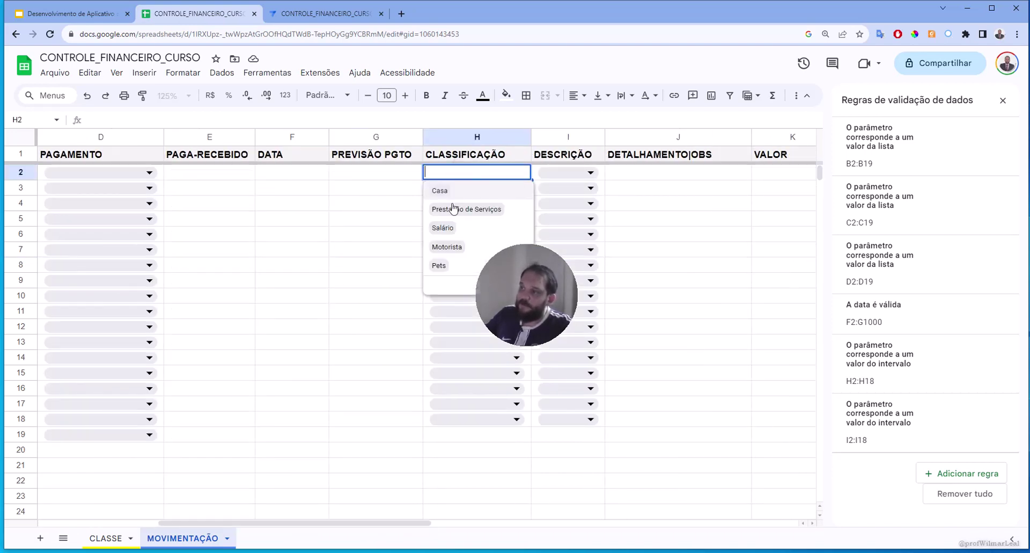
{"action": "left_click", "coordinate": [569, 172]}
{"action": "left_click", "coordinate": [569, 172]}
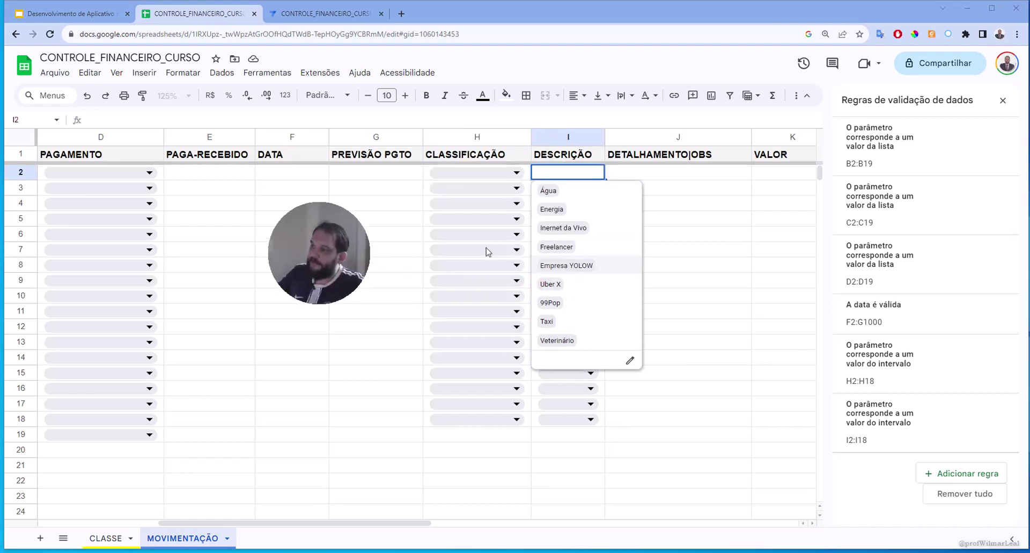
{"action": "left_click", "coordinate": [484, 172]}
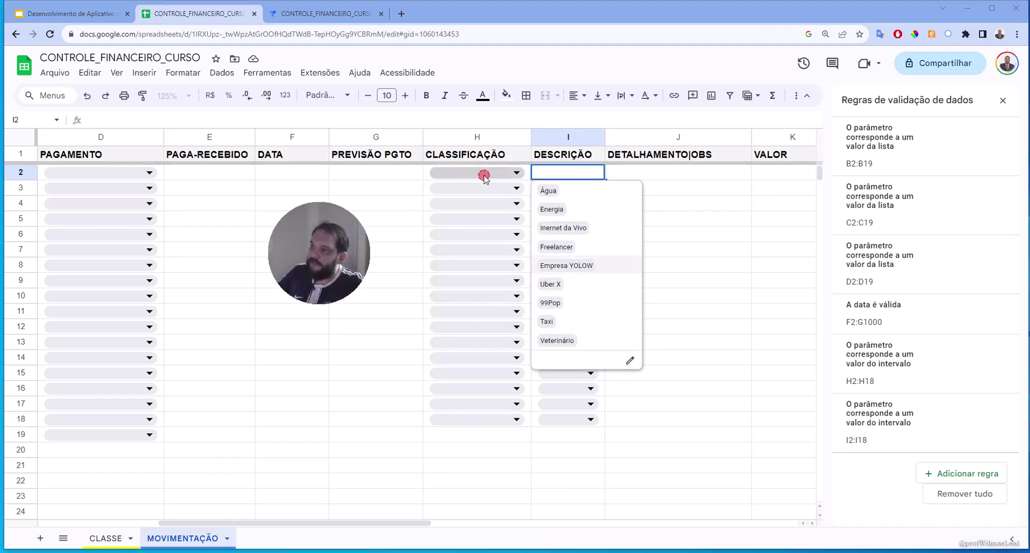
{"action": "left_click", "coordinate": [382, 173]}
{"action": "left_click", "coordinate": [106, 539]}
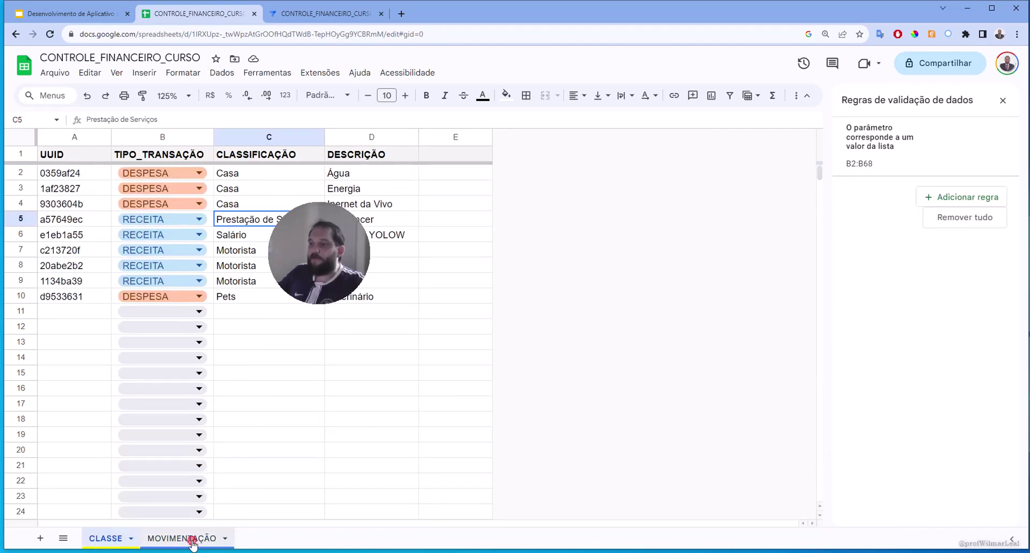
Step: Back in AppSheet, open the DESCRIÇÃO column settings and close them again
{"action": "left_click", "coordinate": [295, 15]}
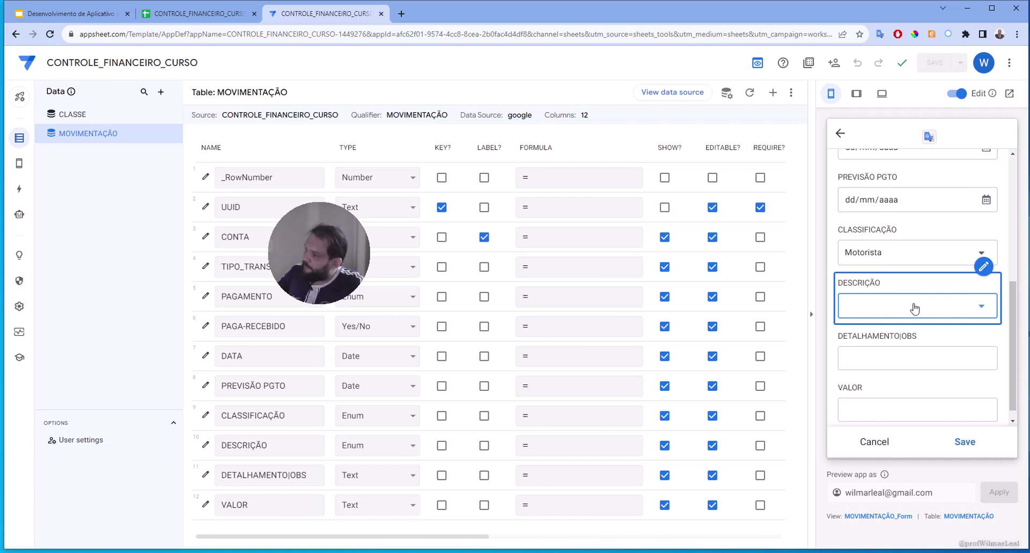
{"action": "left_click", "coordinate": [984, 265]}
{"action": "left_click", "coordinate": [950, 292]}
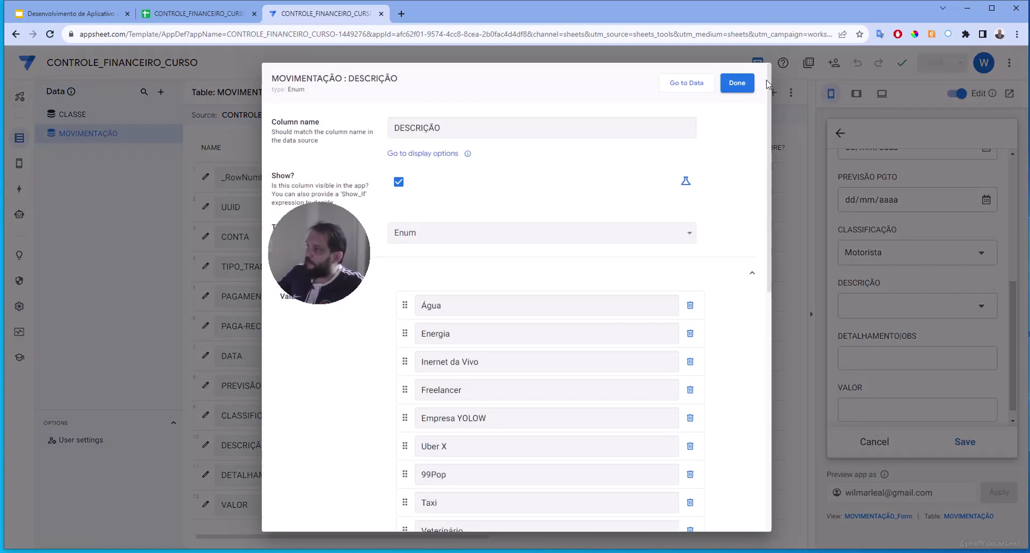
{"action": "left_click", "coordinate": [737, 83]}
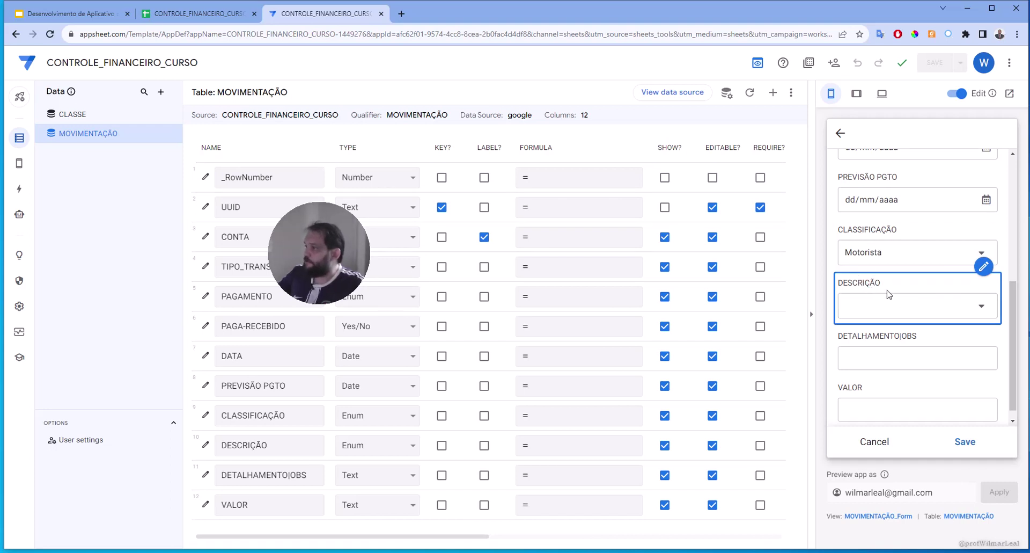
Step: Clear CLASSIFICAÇÃO in the form preview and open that column's Enum settings
{"action": "left_click", "coordinate": [926, 250]}
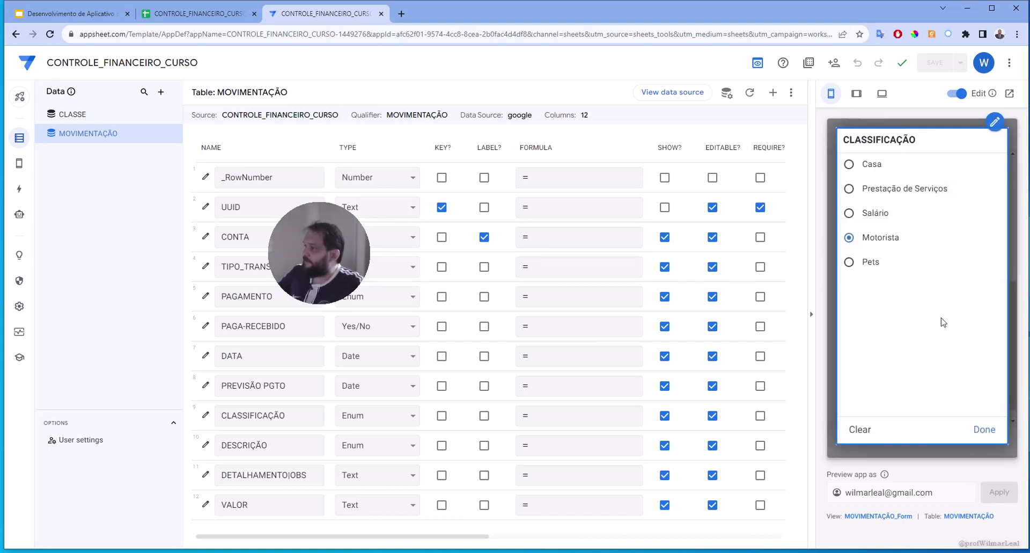
{"action": "left_click", "coordinate": [859, 429]}
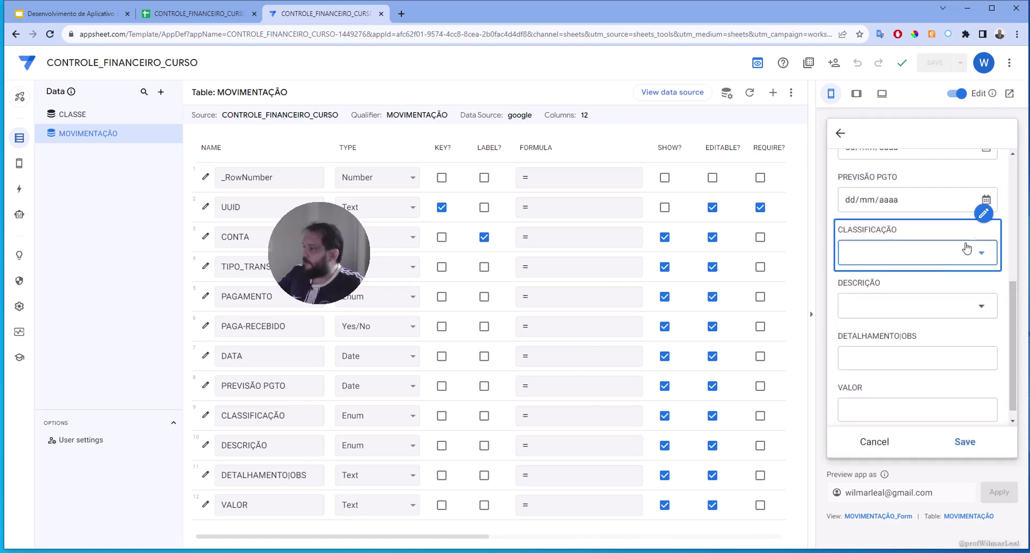
{"action": "left_click", "coordinate": [983, 214]}
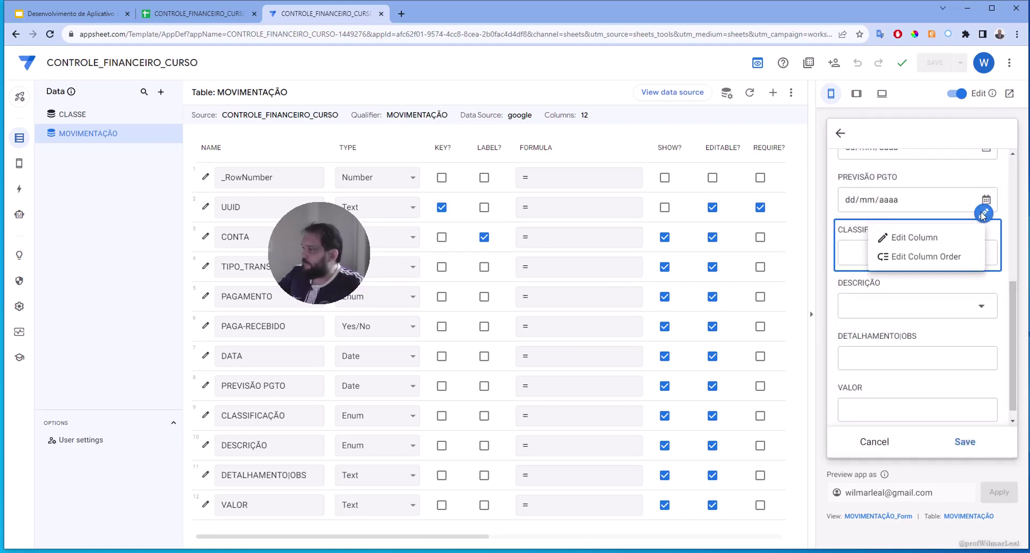
{"action": "left_click", "coordinate": [907, 236]}
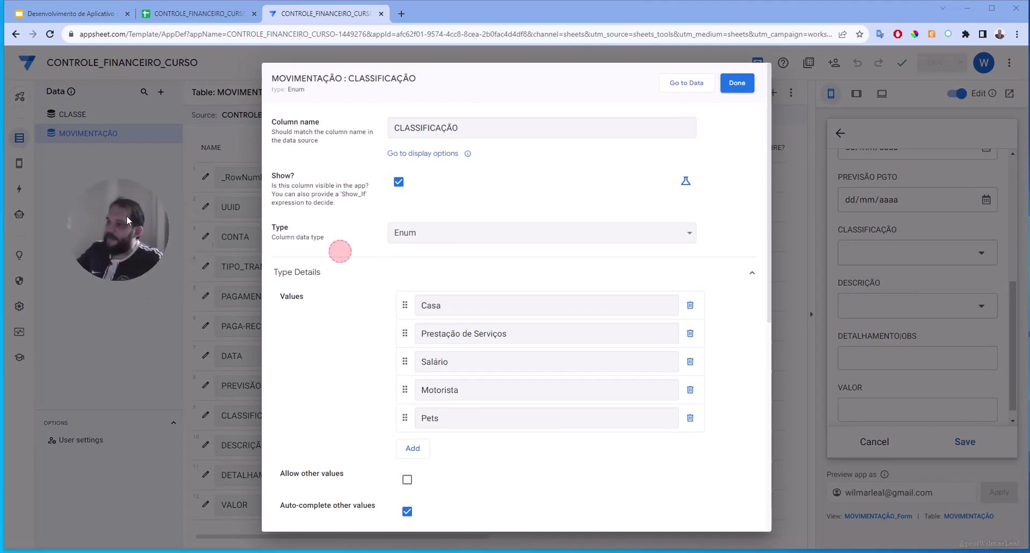
Step: Expand Data Validity in the CLASSIFICAÇÃO column editor and open the Valid If expression editor
{"action": "left_click", "coordinate": [617, 361]}
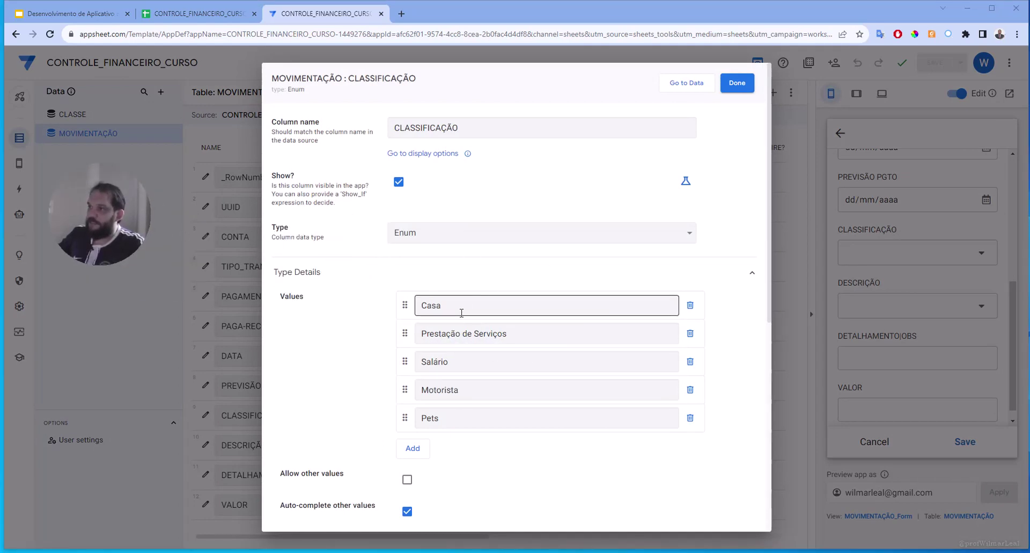
{"action": "scroll", "coordinate": [457, 314], "scroll_direction": "down", "scroll_amount": 1}
{"action": "scroll", "coordinate": [457, 314], "scroll_direction": "down", "scroll_amount": 1}
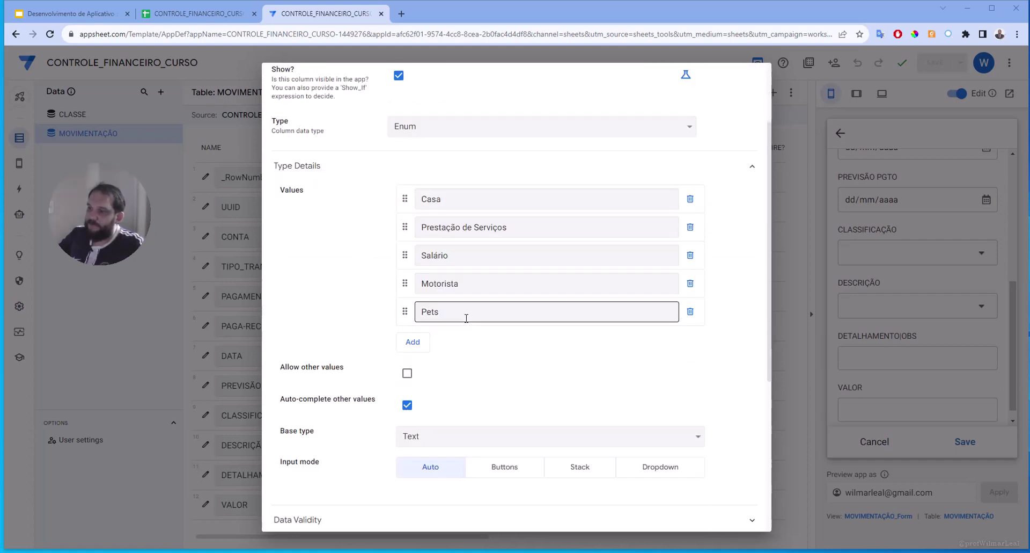
{"action": "scroll", "coordinate": [470, 314], "scroll_direction": "down", "scroll_amount": 3}
{"action": "scroll", "coordinate": [475, 296], "scroll_direction": "down", "scroll_amount": 2}
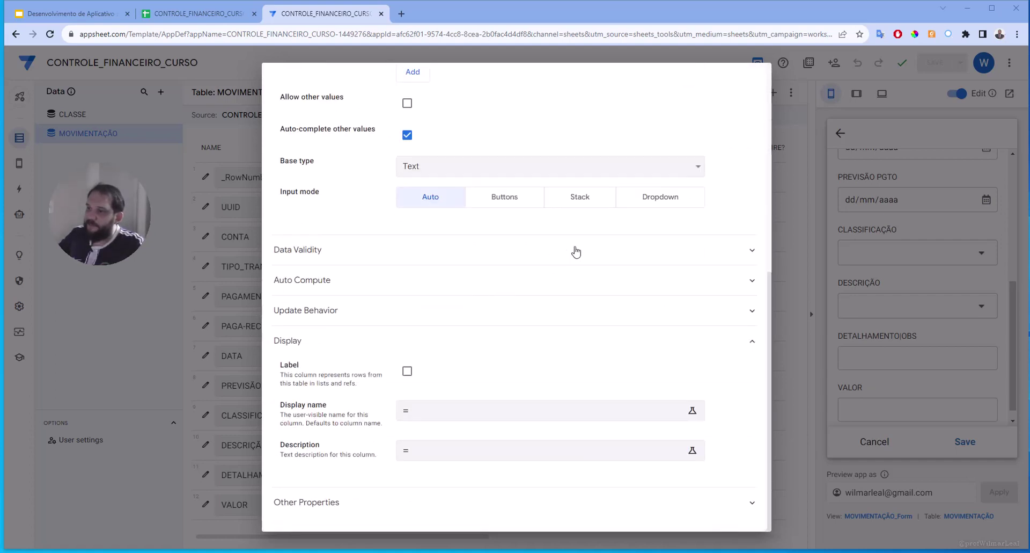
{"action": "left_click", "coordinate": [306, 254]}
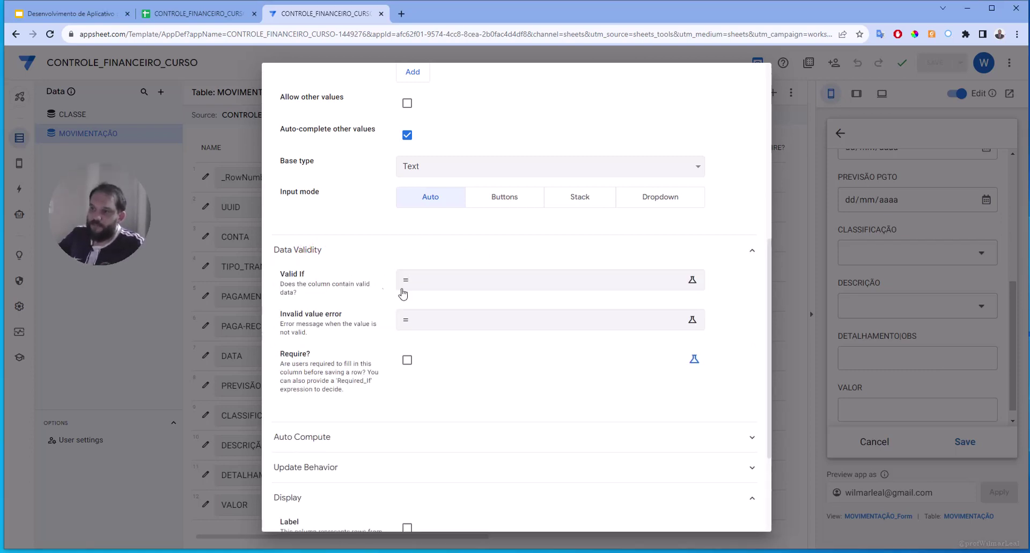
{"action": "left_click", "coordinate": [453, 288]}
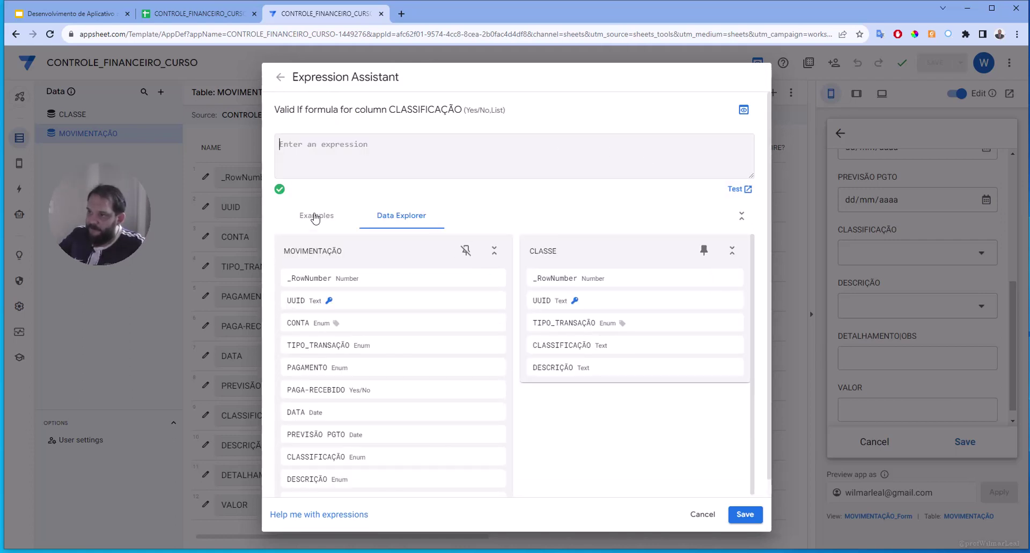
Step: Insert CLASSE[CLASSIFICAÇÃO] from the CLASSE column list as the Valid If expression and save it
{"action": "left_click", "coordinate": [307, 220]}
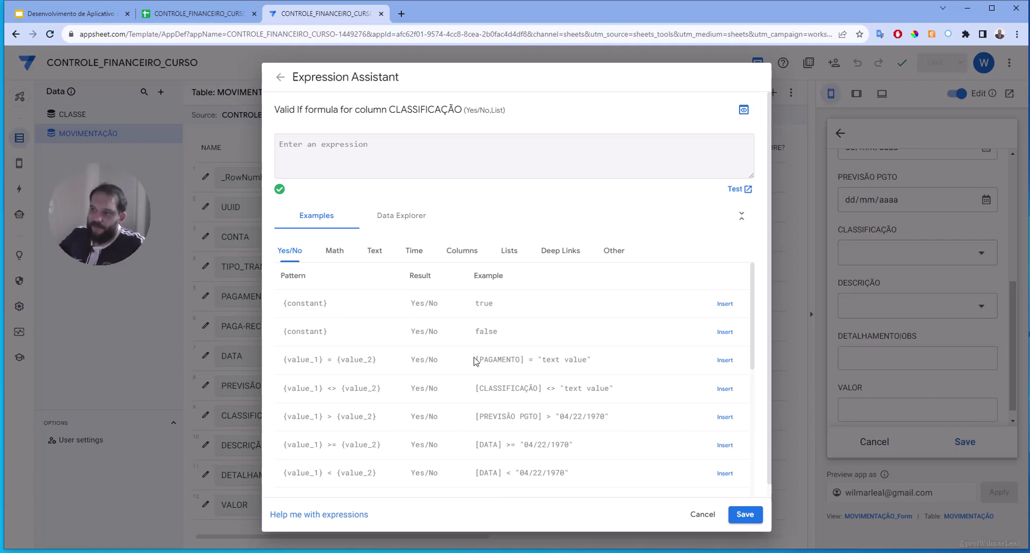
{"action": "left_click", "coordinate": [407, 215]}
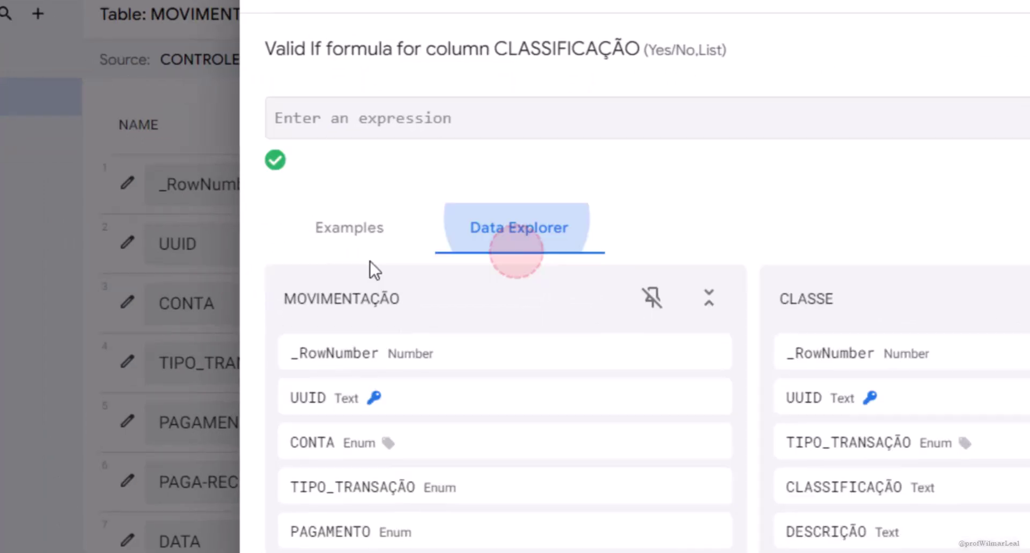
{"action": "left_click", "coordinate": [326, 221]}
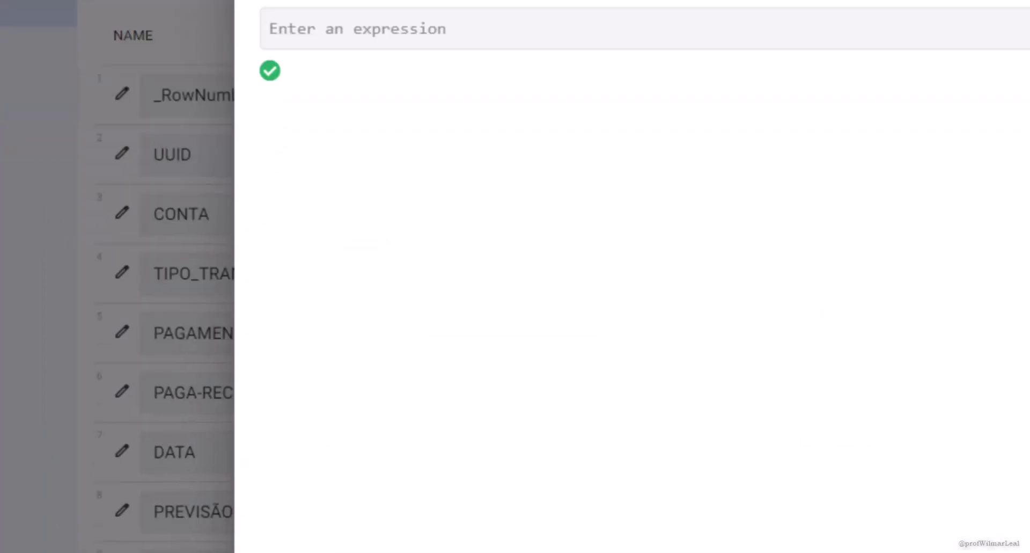
{"action": "left_click", "coordinate": [516, 417]}
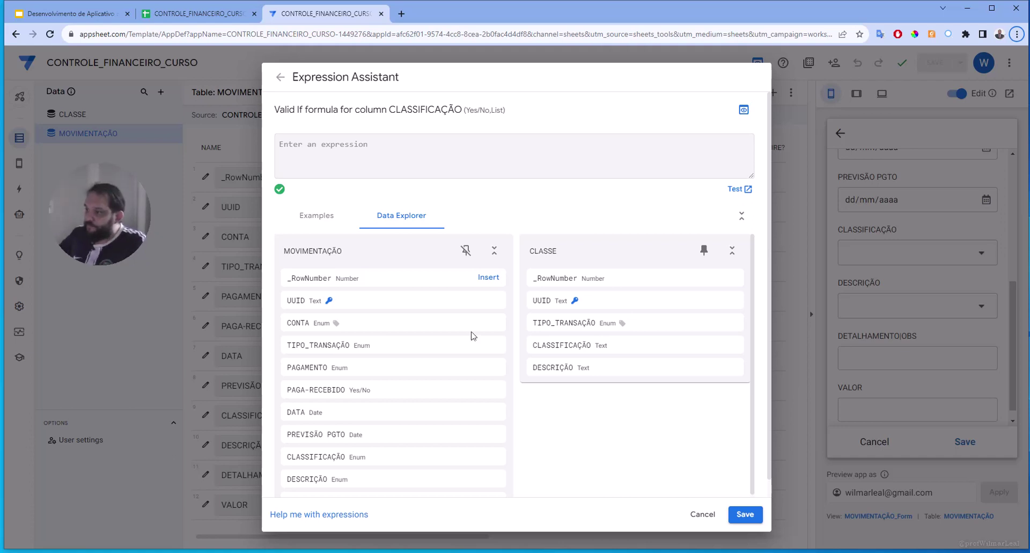
{"action": "left_click", "coordinate": [575, 344]}
{"action": "left_click", "coordinate": [728, 346]}
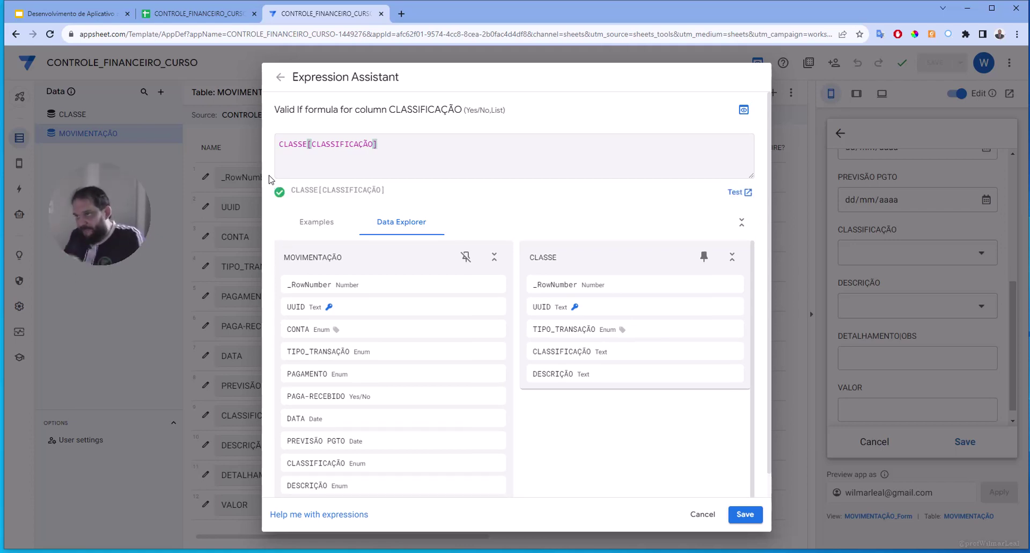
{"action": "left_click", "coordinate": [737, 515]}
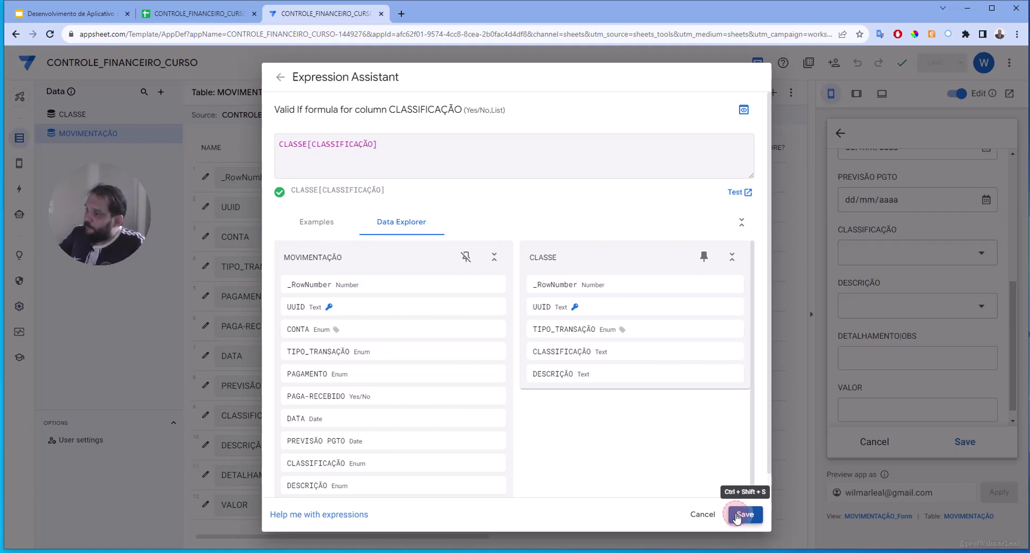
Step: Close the CLASSIFICAÇÃO settings and open the DESCRIÇÃO column settings
{"action": "left_click", "coordinate": [733, 87]}
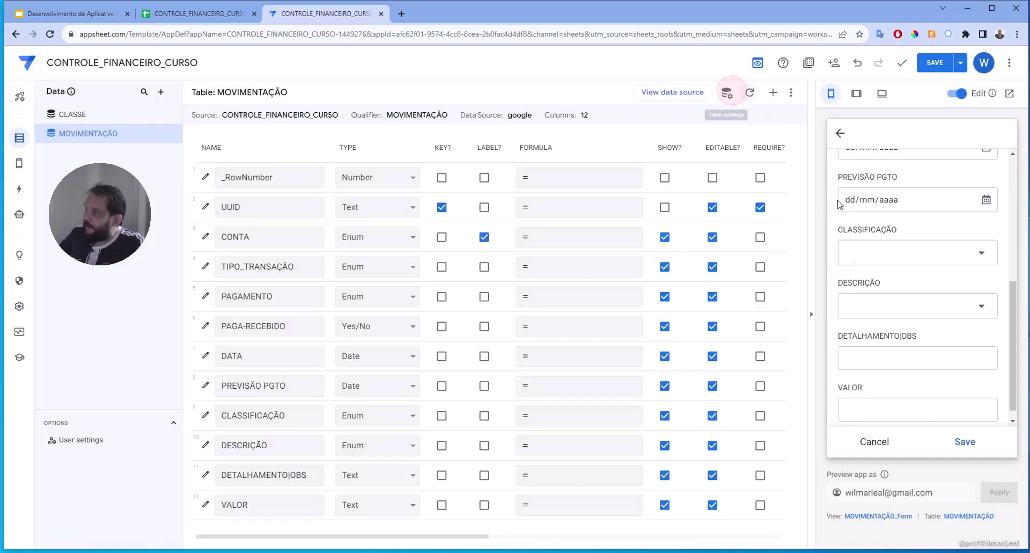
{"action": "mouse_move", "coordinate": [869, 287]}
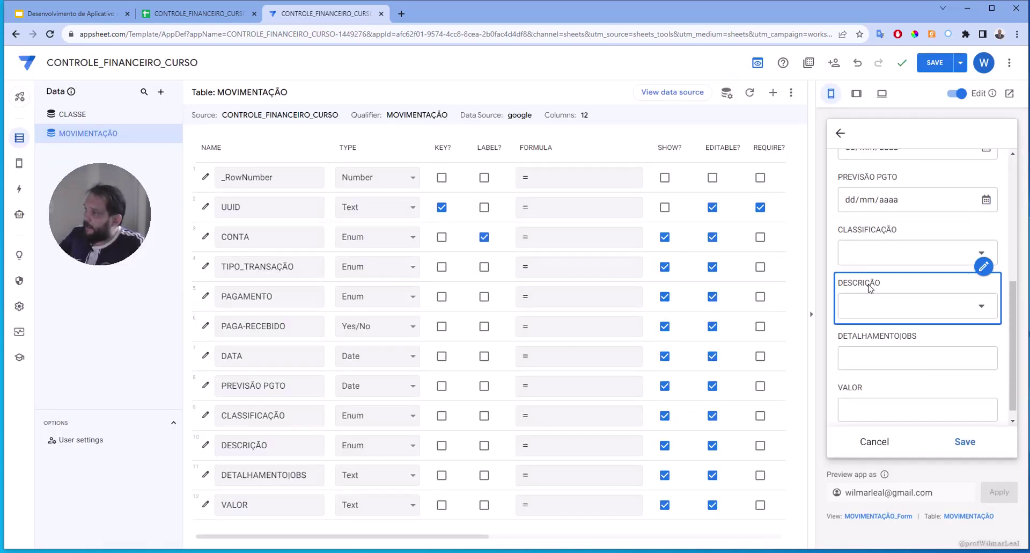
{"action": "left_click", "coordinate": [986, 274]}
{"action": "left_click", "coordinate": [920, 291]}
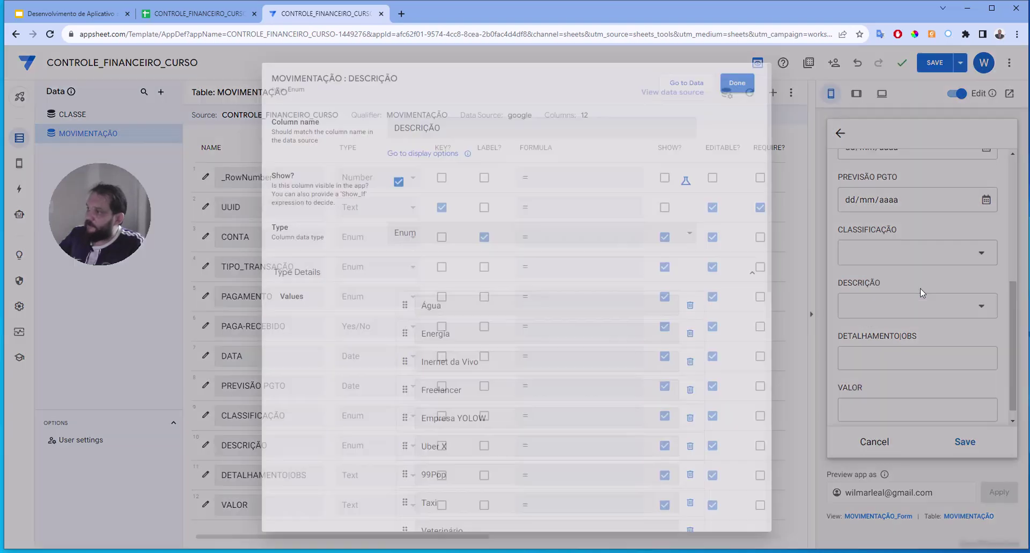
{"action": "scroll", "coordinate": [552, 247], "scroll_direction": "down", "scroll_amount": 3}
{"action": "scroll", "coordinate": [419, 325], "scroll_direction": "down", "scroll_amount": 6}
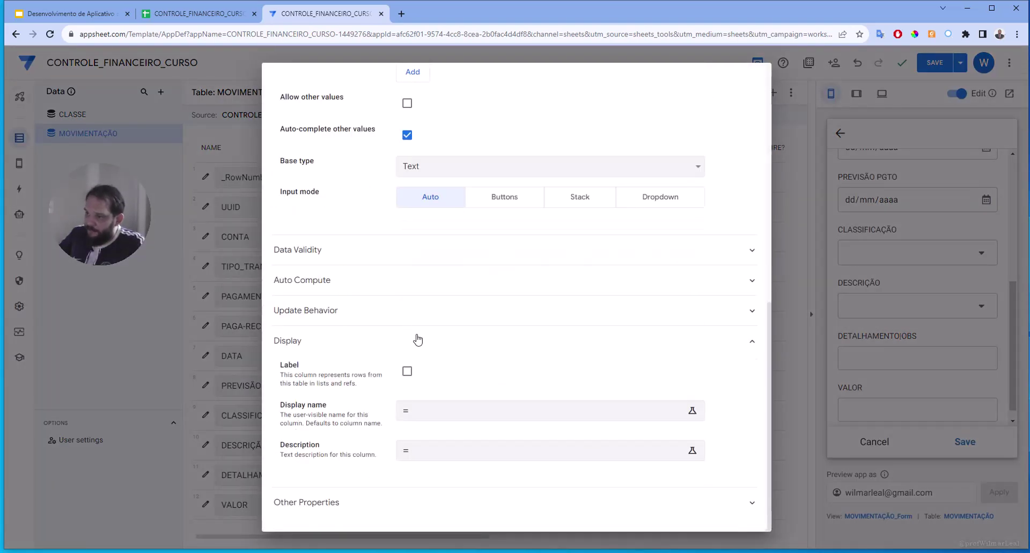
Step: Set DESCRIÇÃO's Valid If to CLASSE[DESCRIÇÃO], save it, and close the column editor
{"action": "left_click", "coordinate": [309, 253]}
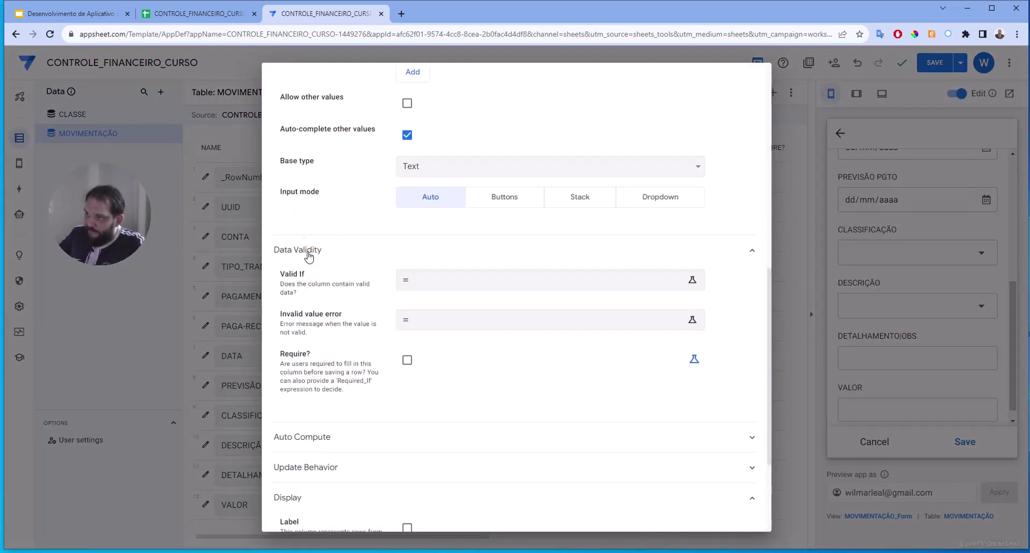
{"action": "left_click", "coordinate": [436, 282]}
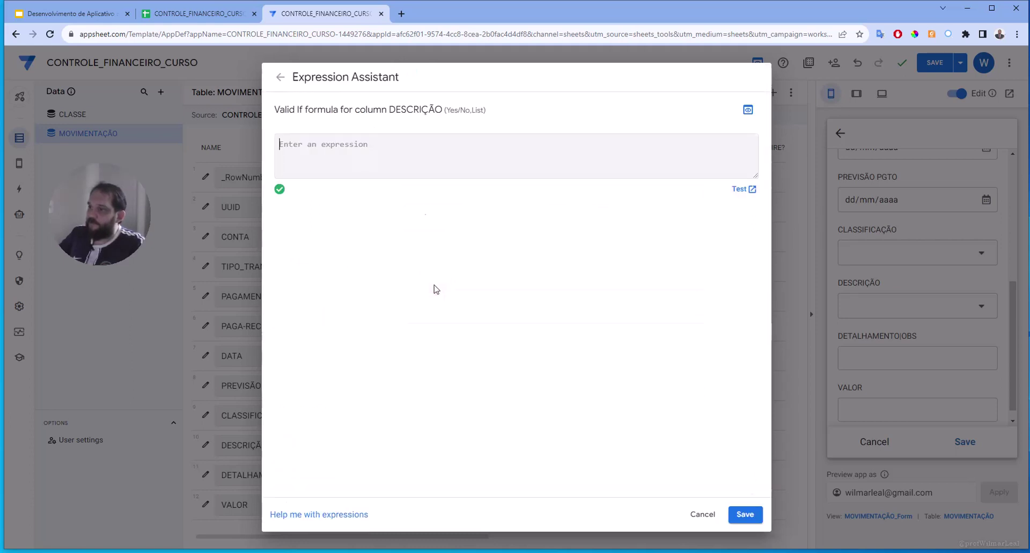
{"action": "mouse_move", "coordinate": [564, 369]}
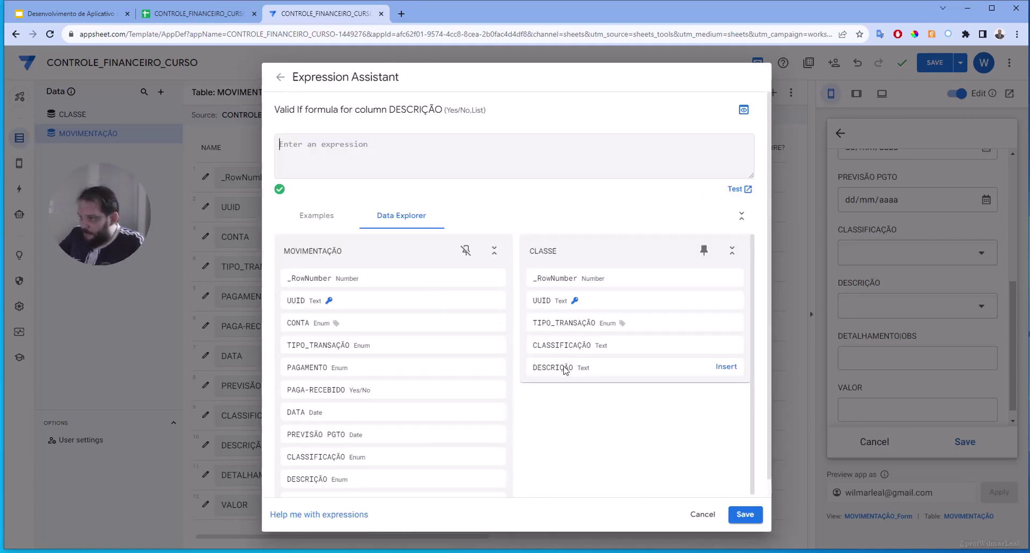
{"action": "left_click", "coordinate": [727, 369]}
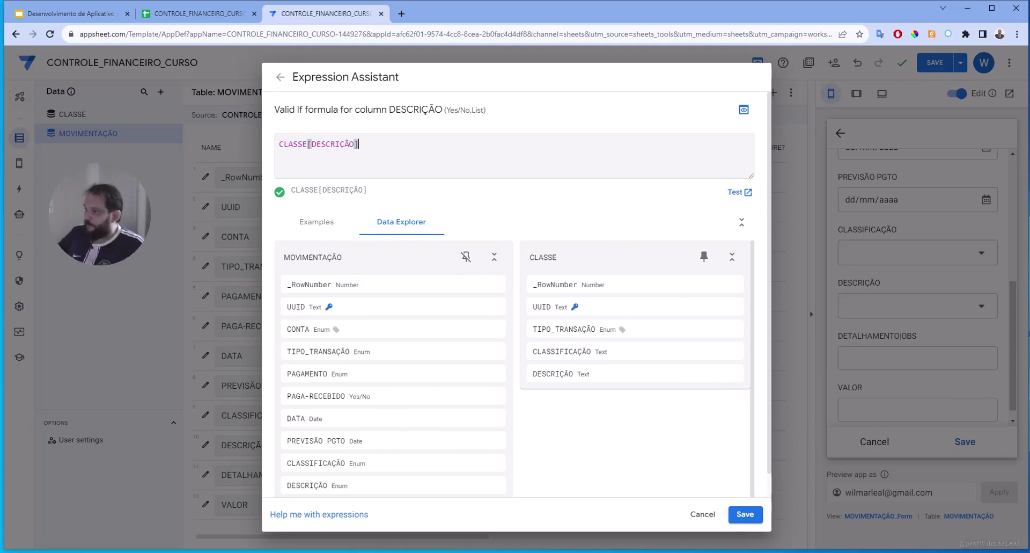
{"action": "left_click", "coordinate": [746, 515]}
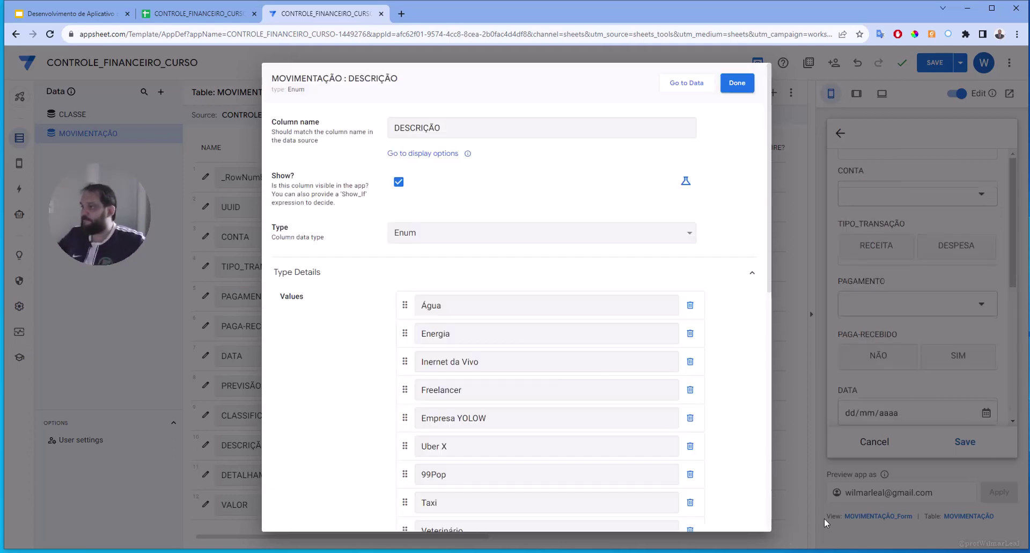
{"action": "left_click", "coordinate": [733, 83]}
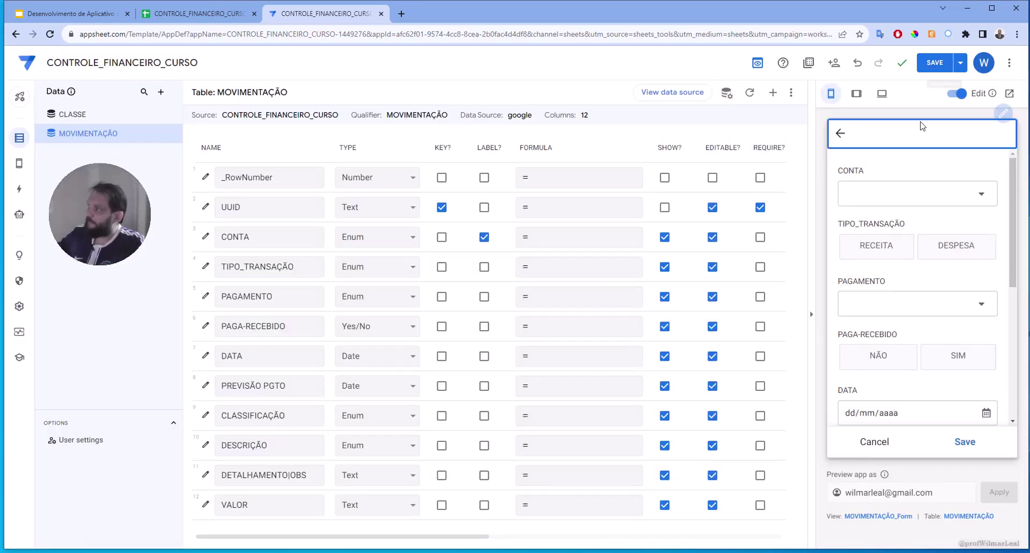
Step: Save the app, then set CONTA to BRADESCO, transaction type DESPESA, and payment PIX
{"action": "left_click", "coordinate": [933, 63]}
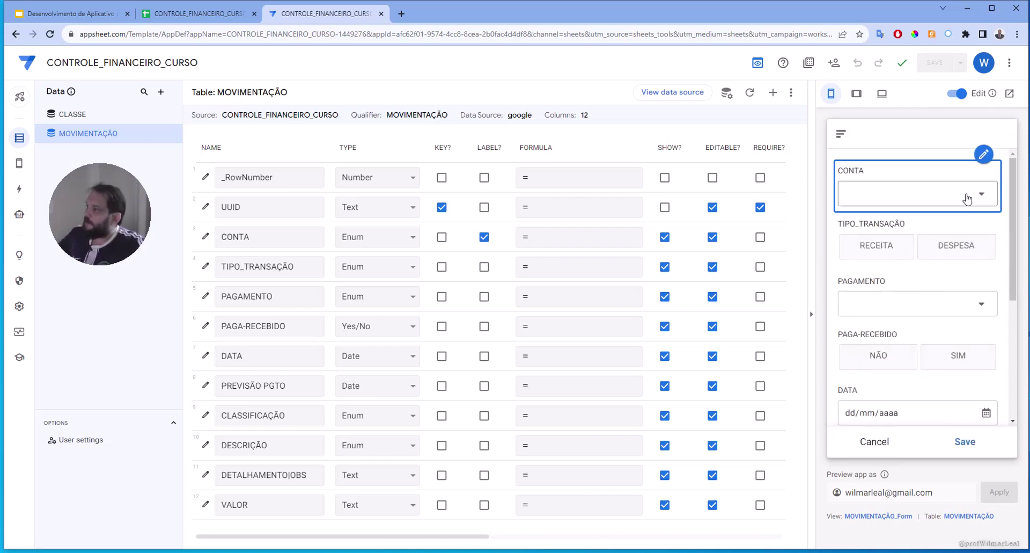
{"action": "left_click", "coordinate": [896, 196]}
{"action": "left_click", "coordinate": [878, 165]}
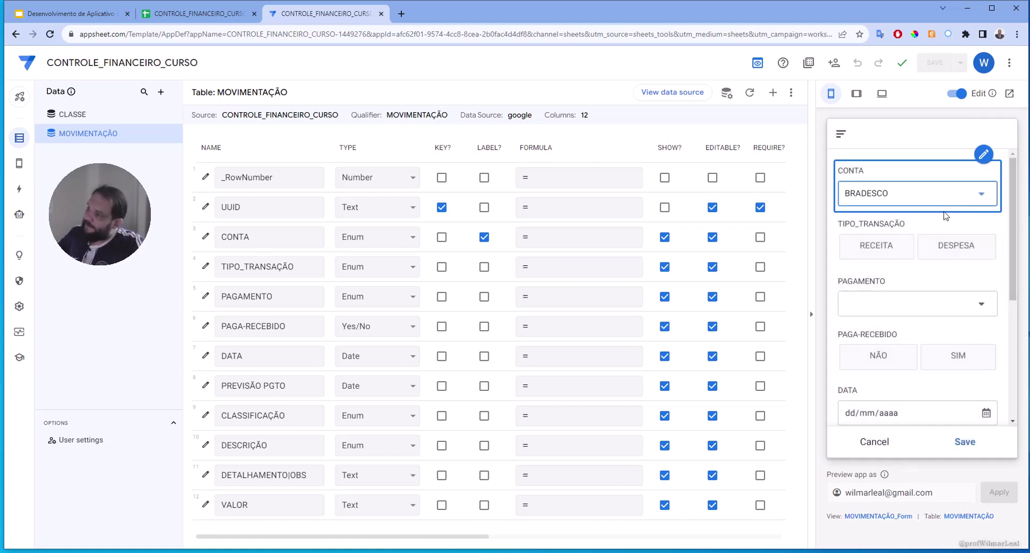
{"action": "left_click", "coordinate": [879, 255]}
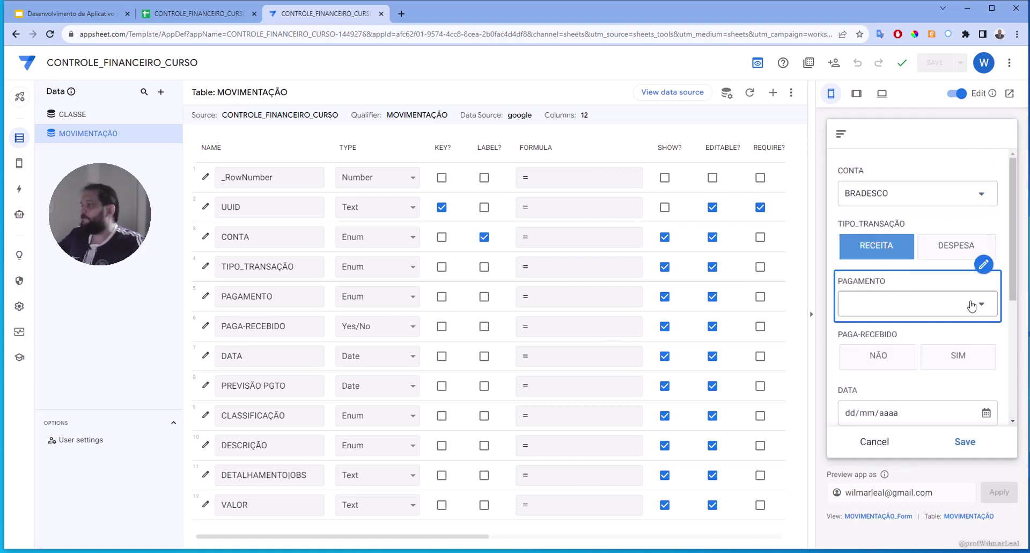
{"action": "left_click", "coordinate": [942, 246]}
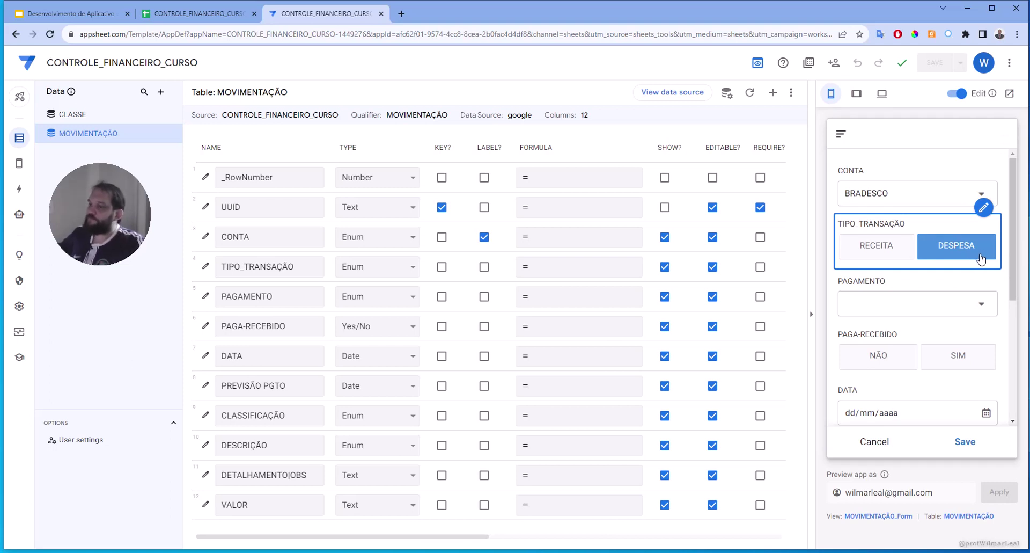
{"action": "left_click", "coordinate": [904, 246]}
{"action": "left_click", "coordinate": [953, 247]}
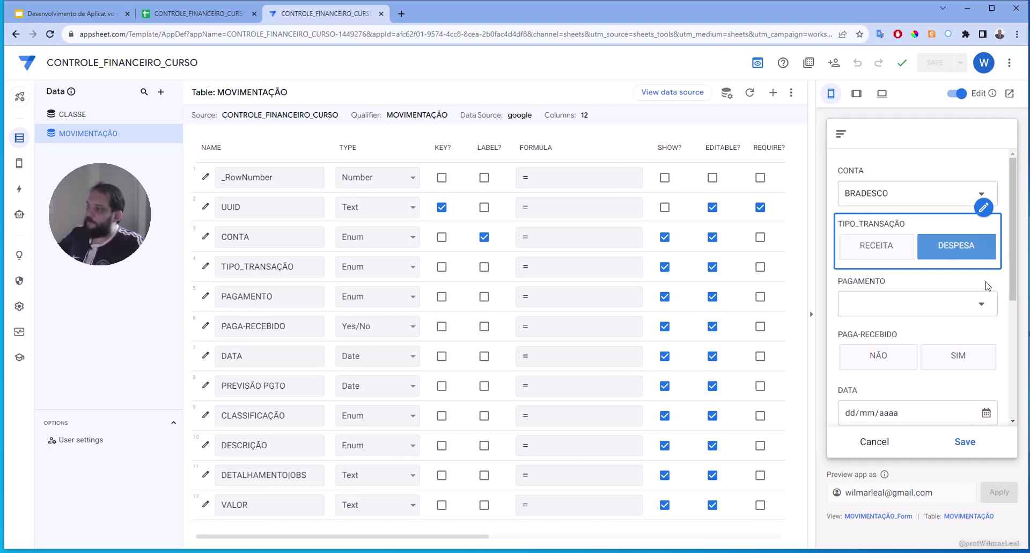
{"action": "left_click", "coordinate": [982, 302]}
{"action": "left_click", "coordinate": [863, 170]}
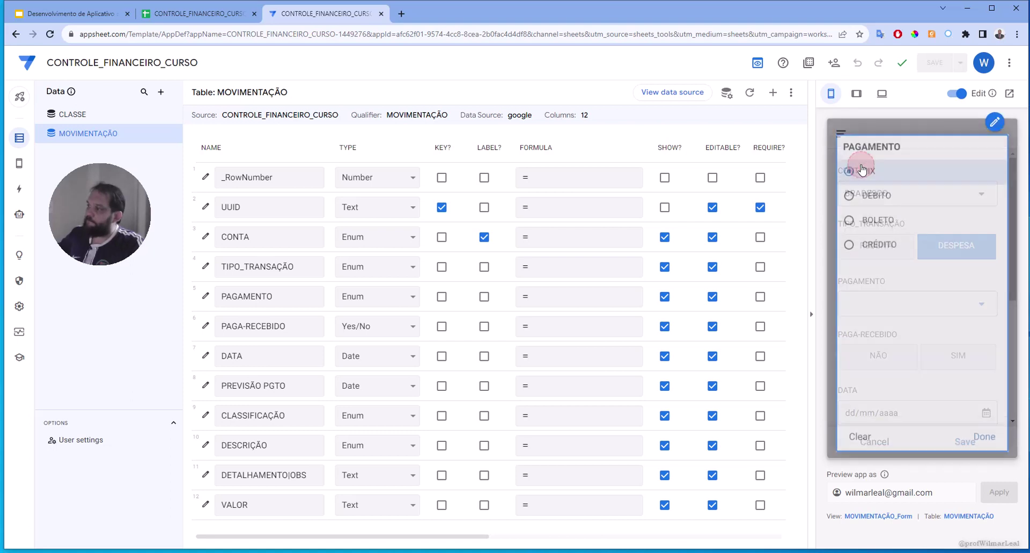
Step: Mark the entry unpaid, with DATA 12/10/2023 and PREVISÃO PGTO 27/10/2023
{"action": "scroll", "coordinate": [870, 203], "scroll_direction": "down", "scroll_amount": 3}
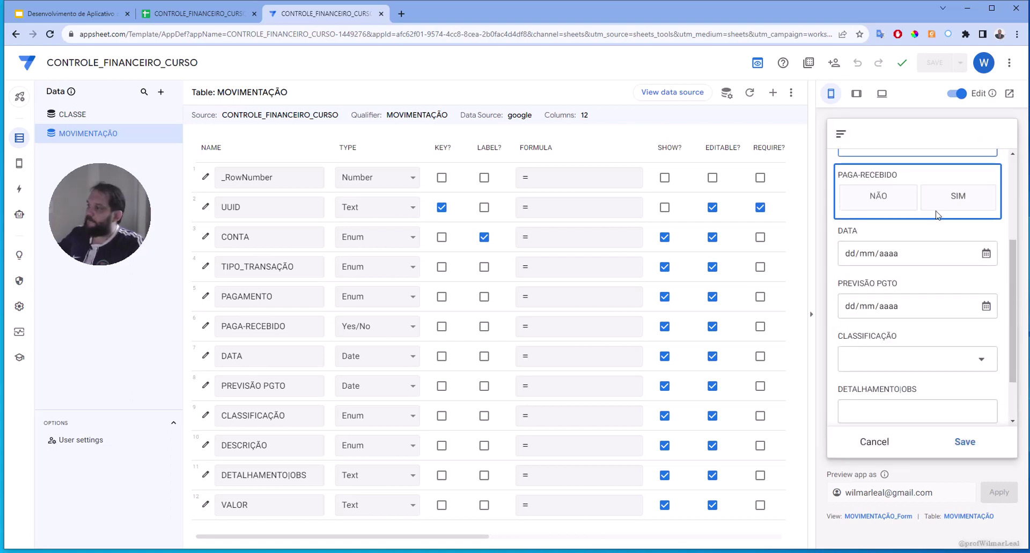
{"action": "left_click", "coordinate": [883, 197]}
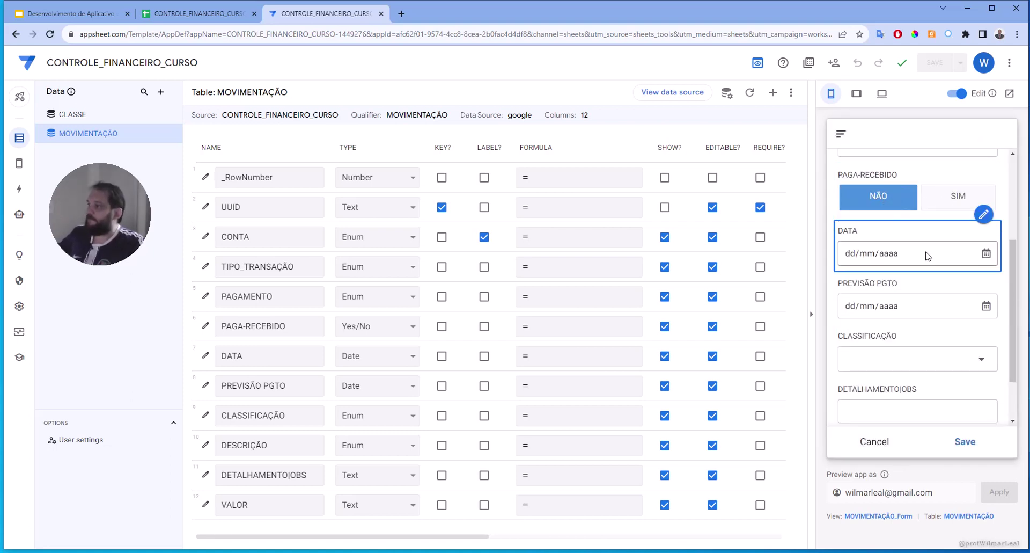
{"action": "left_click", "coordinate": [986, 253]}
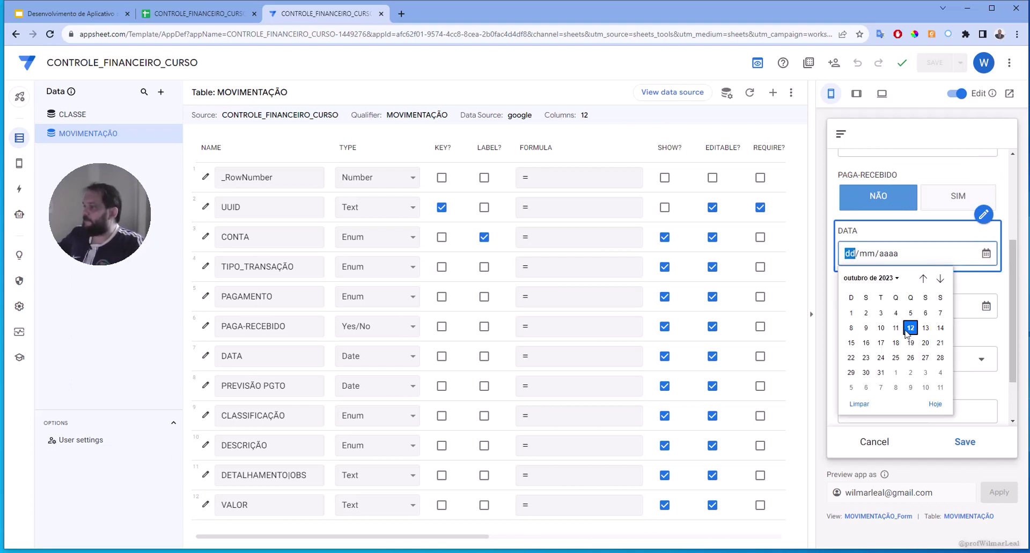
{"action": "left_click", "coordinate": [911, 328]}
{"action": "left_click", "coordinate": [987, 306]}
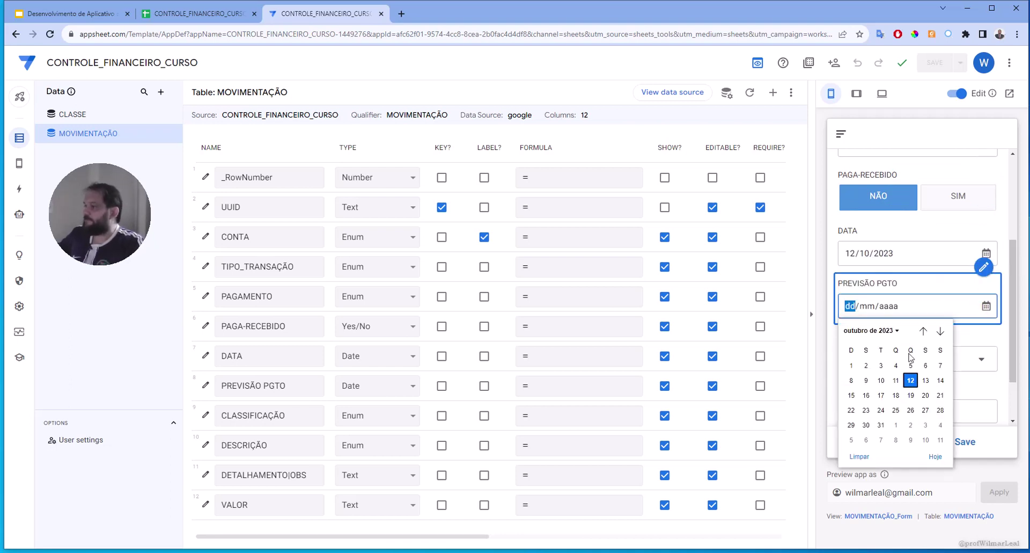
{"action": "left_click", "coordinate": [926, 409]}
Step: Try CLASSIFICAÇÃO Casa, check its DESCRIÇÃO options, then switch to Motorista
{"action": "scroll", "coordinate": [926, 295], "scroll_direction": "down", "scroll_amount": 1}
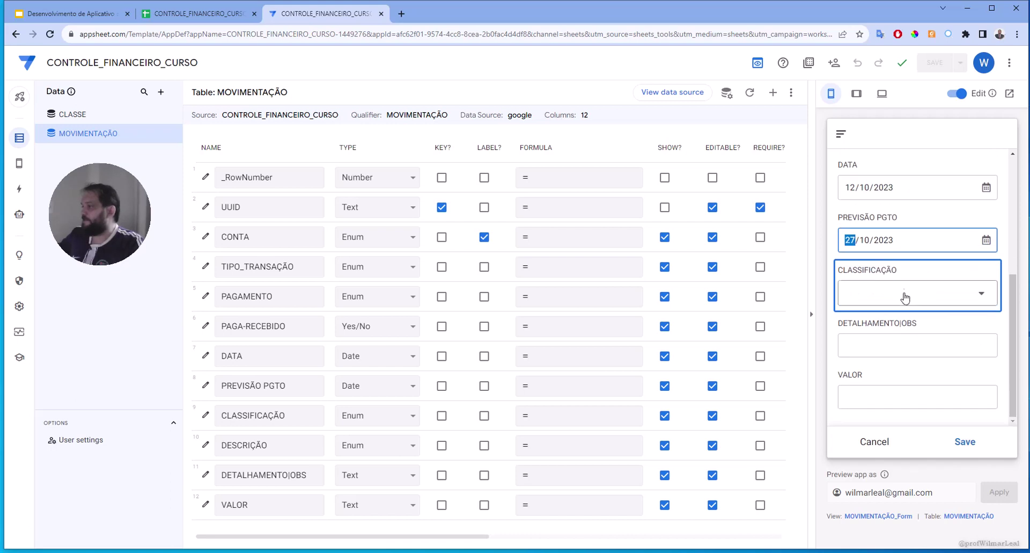
{"action": "left_click", "coordinate": [970, 288]}
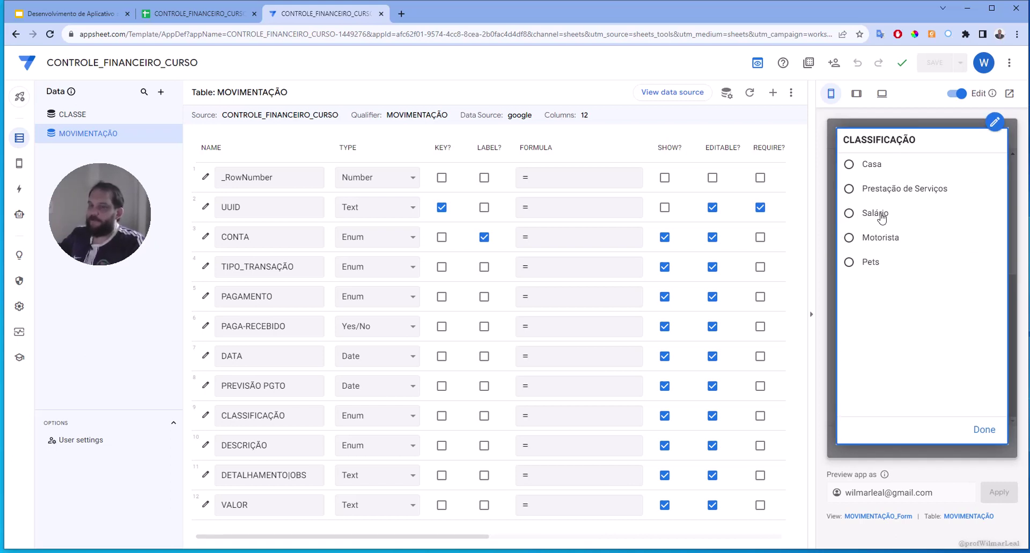
{"action": "left_click", "coordinate": [872, 166]}
{"action": "left_click", "coordinate": [879, 343]}
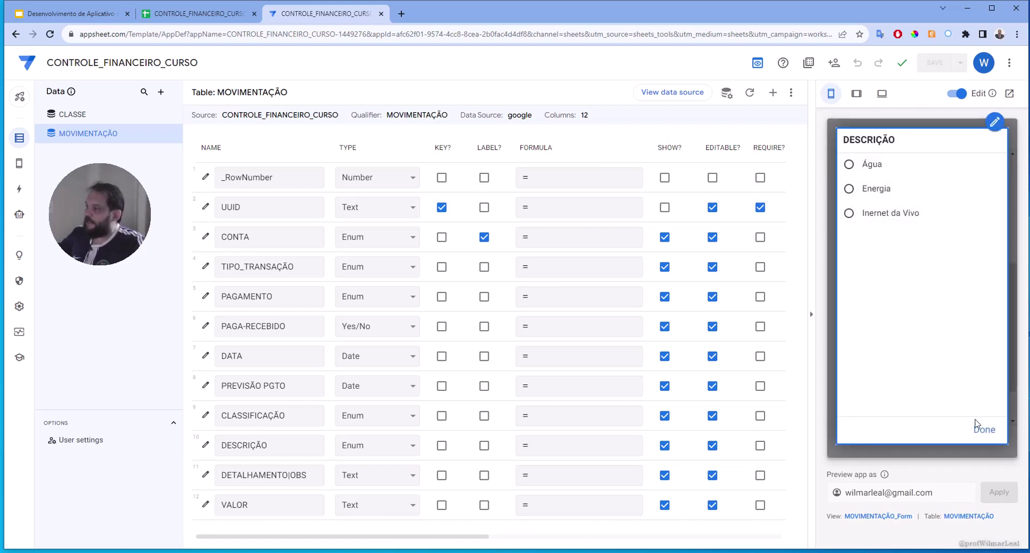
{"action": "left_click", "coordinate": [977, 425]}
{"action": "left_click", "coordinate": [889, 285]}
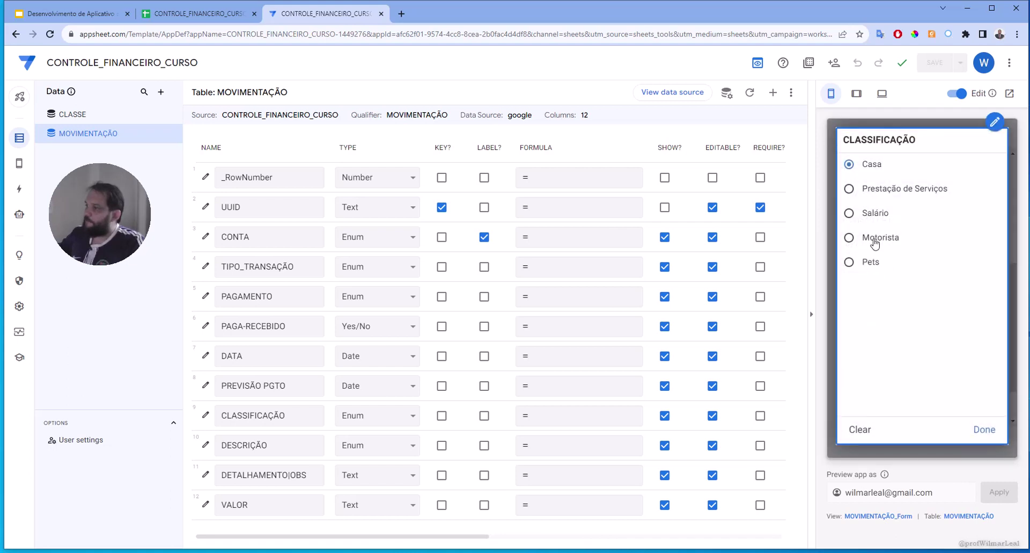
{"action": "left_click", "coordinate": [876, 241]}
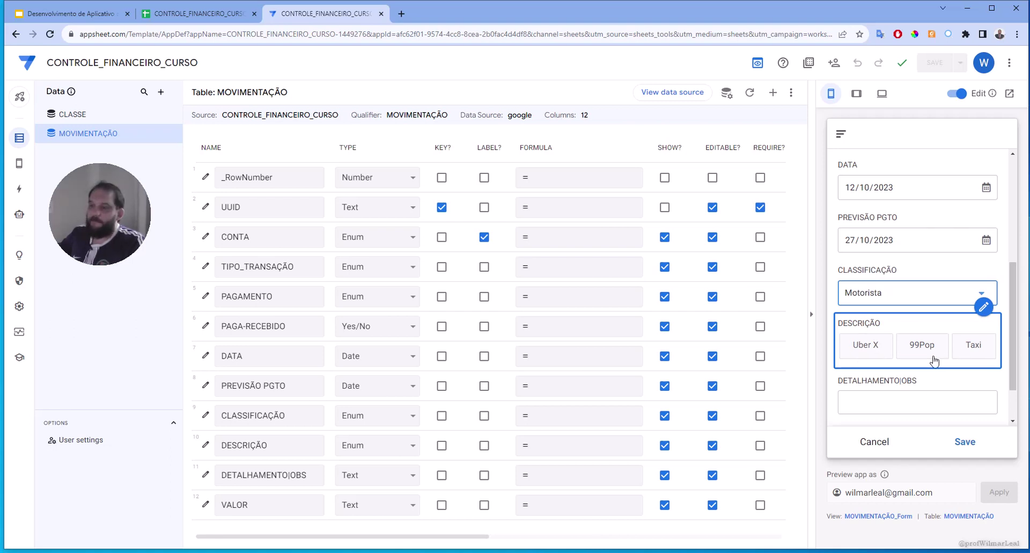
Step: Set the DESCRIÇÃO column's Input mode to Dropdown and close its settings
{"action": "left_click", "coordinate": [985, 310]}
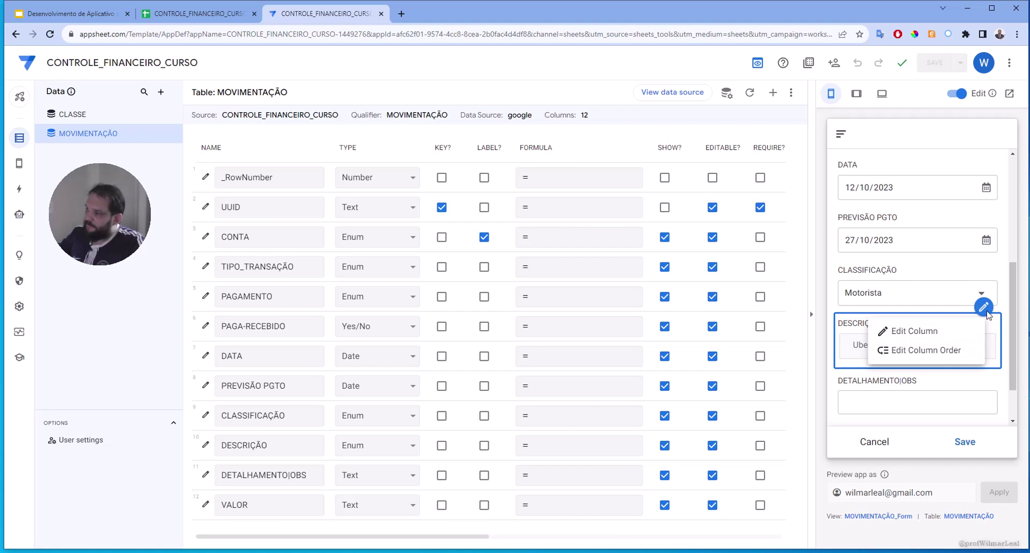
{"action": "left_click", "coordinate": [928, 336]}
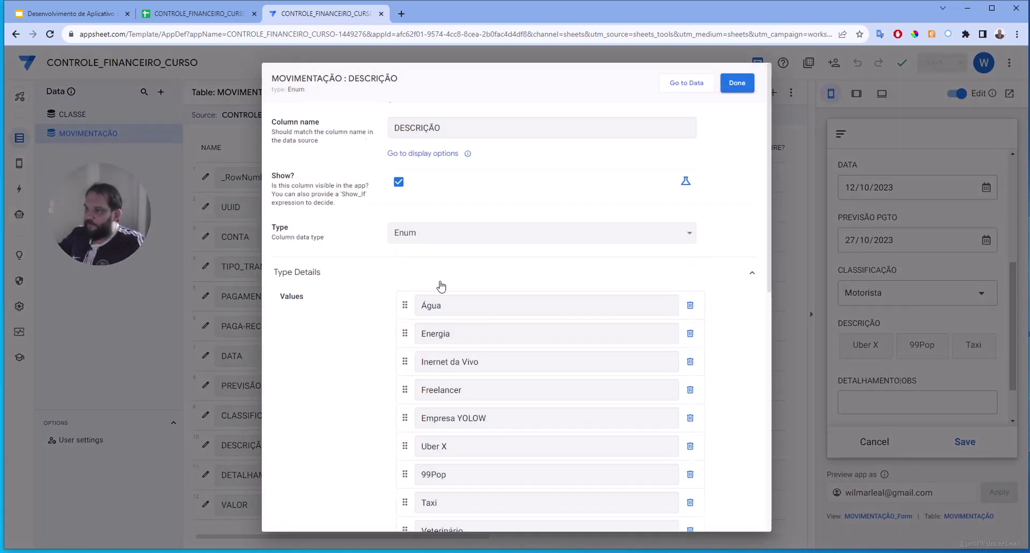
{"action": "scroll", "coordinate": [441, 286], "scroll_direction": "down", "scroll_amount": 4}
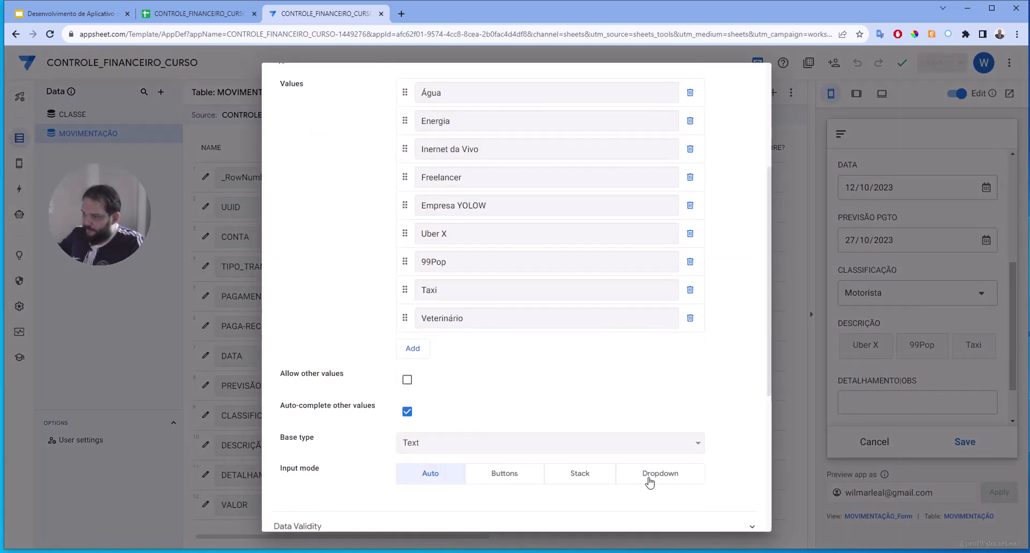
{"action": "scroll", "coordinate": [650, 477], "scroll_direction": "down", "scroll_amount": 3}
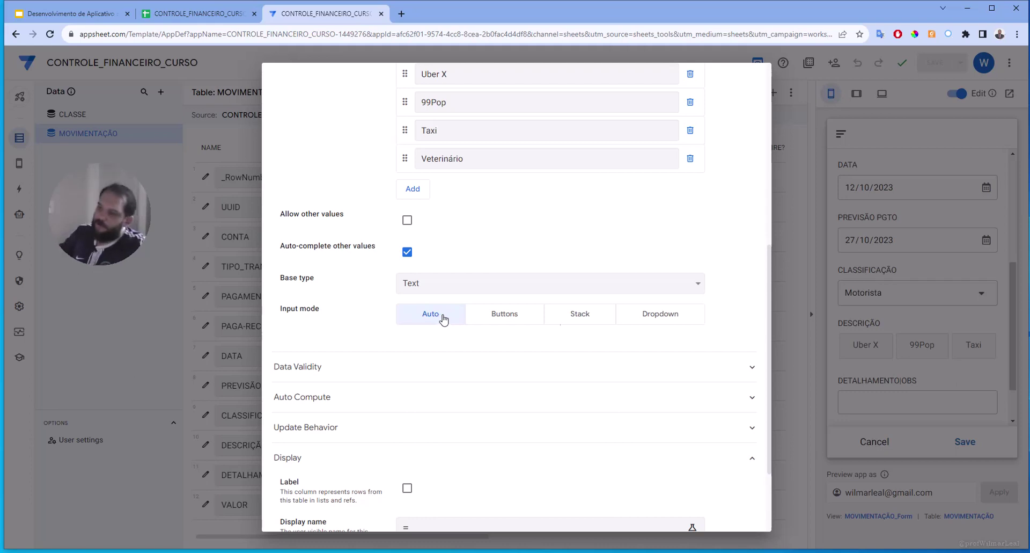
{"action": "left_click", "coordinate": [675, 313]}
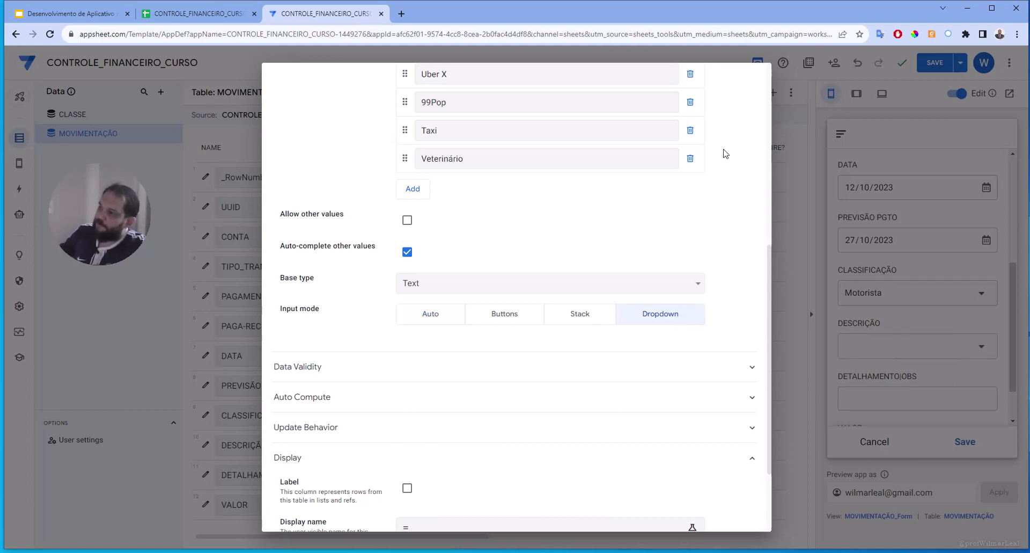
{"action": "scroll", "coordinate": [762, 165], "scroll_direction": "up", "scroll_amount": 6}
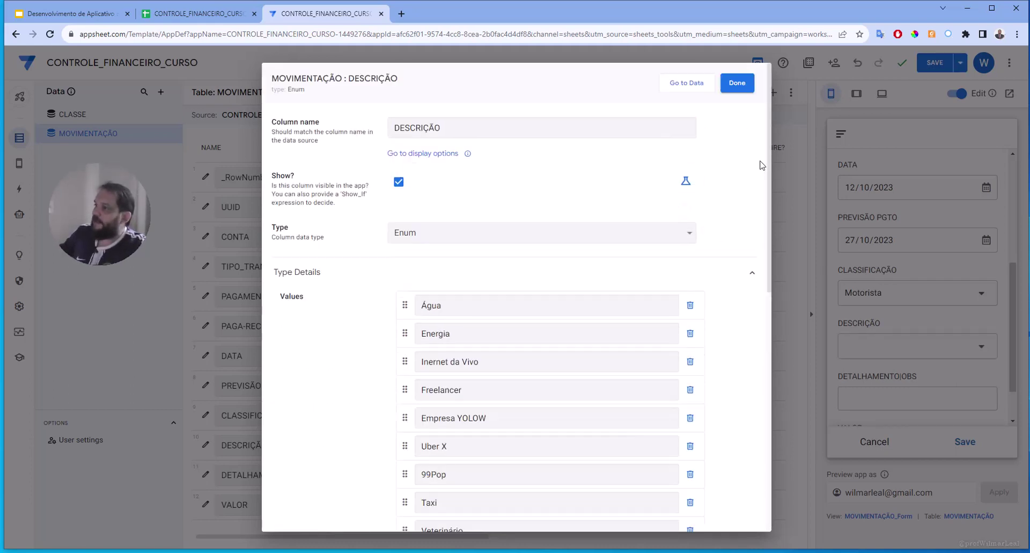
{"action": "left_click", "coordinate": [737, 83]}
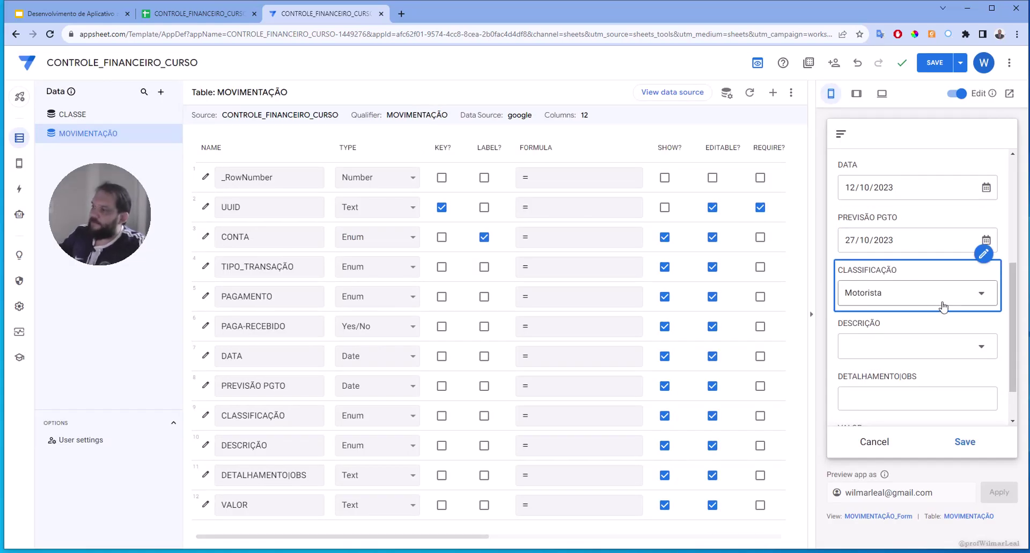
Step: Check which DESCRIÇÃO options the form offers for Motorista
{"action": "scroll", "coordinate": [939, 306], "scroll_direction": "up", "scroll_amount": 1}
{"action": "scroll", "coordinate": [939, 306], "scroll_direction": "down", "scroll_amount": 2}
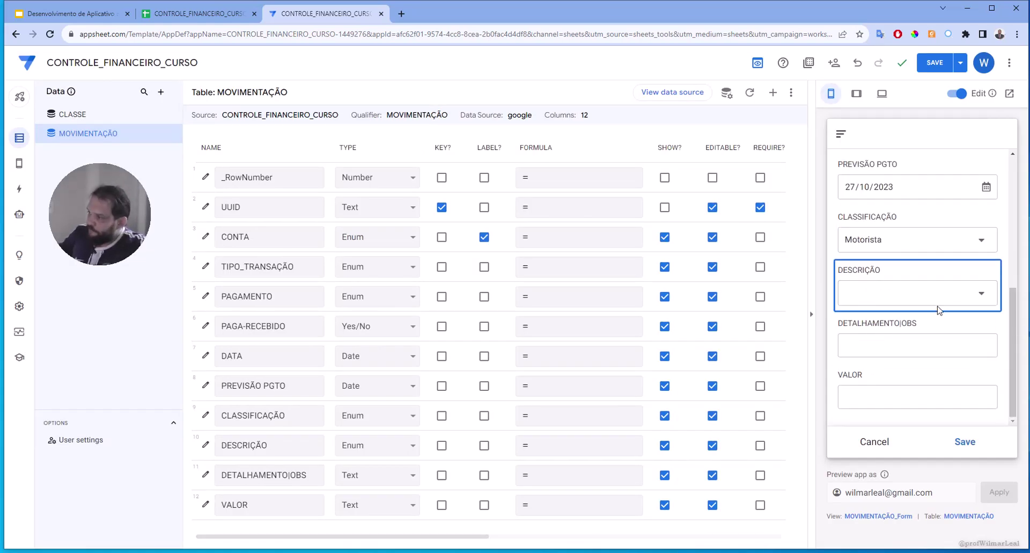
{"action": "left_click", "coordinate": [937, 286]}
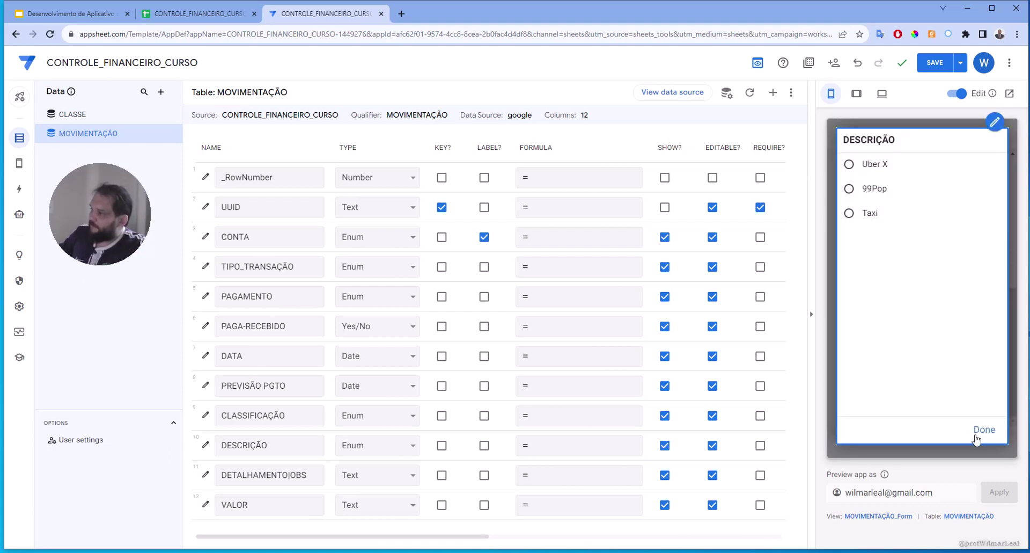
{"action": "left_click", "coordinate": [977, 439]}
Step: Switch to Prestação de Serviços, confirm DESCRIÇÃO offers only Freelancer, and discard the entry
{"action": "left_click", "coordinate": [885, 236]}
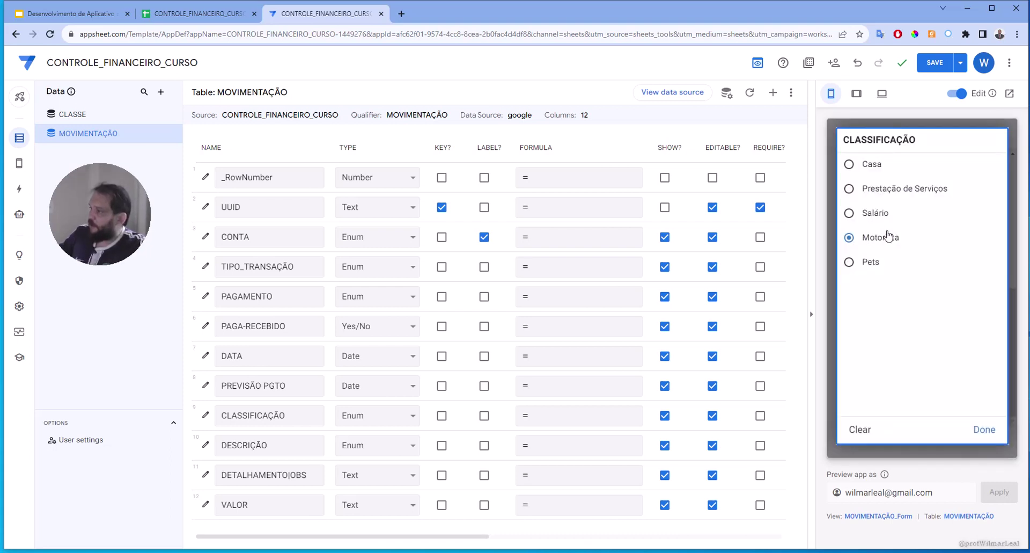
{"action": "left_click", "coordinate": [897, 190]}
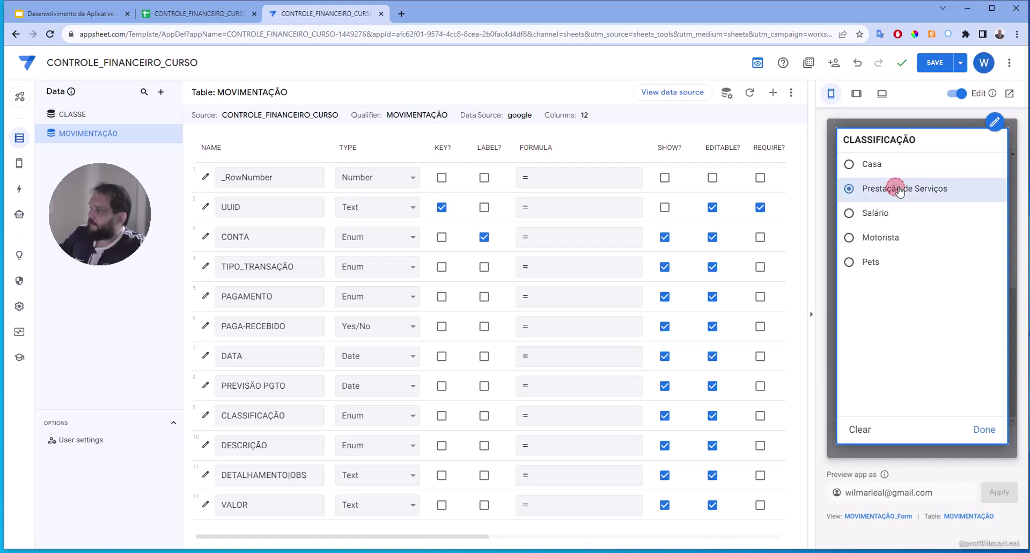
{"action": "left_click", "coordinate": [936, 292]}
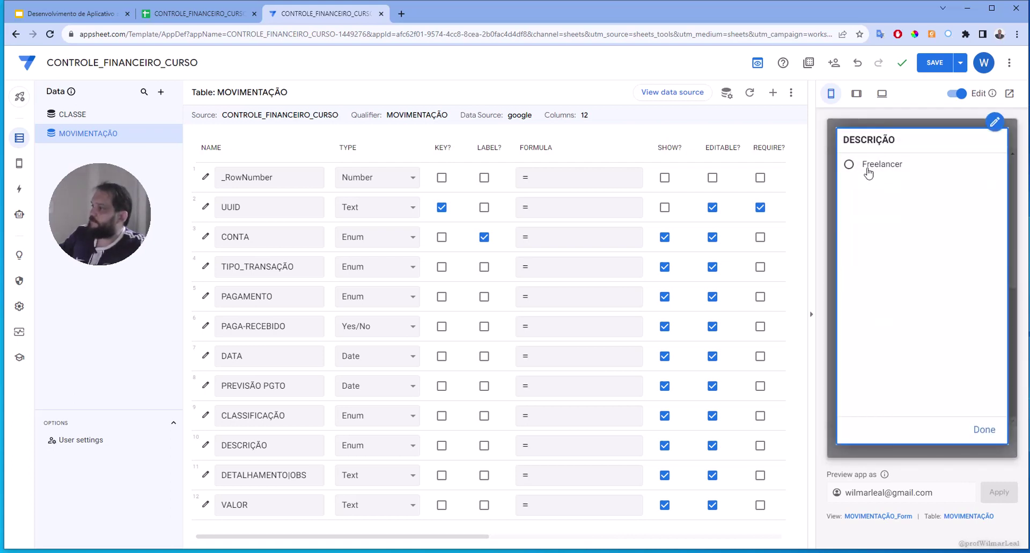
{"action": "left_click", "coordinate": [986, 429]}
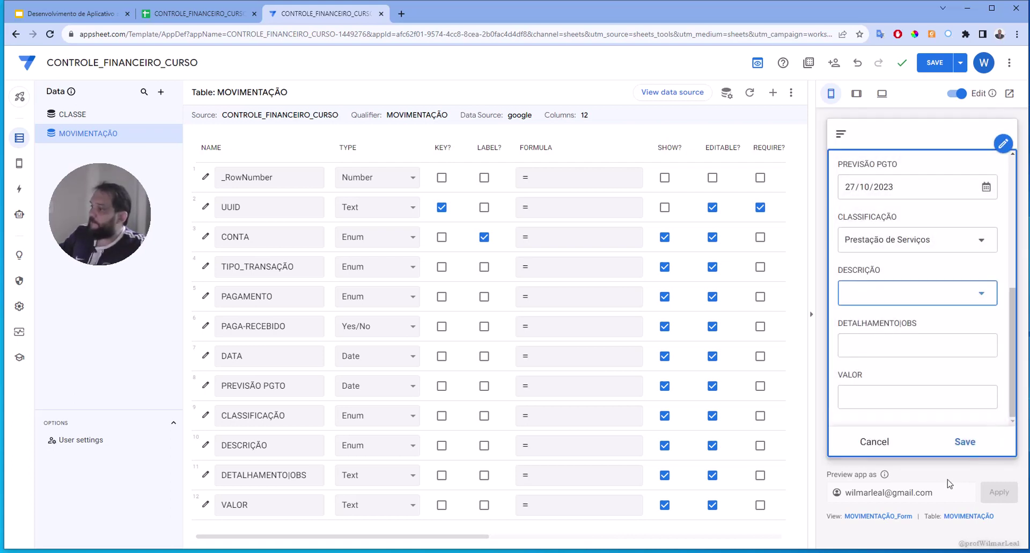
{"action": "left_click", "coordinate": [879, 444]}
{"action": "left_click", "coordinate": [973, 274]}
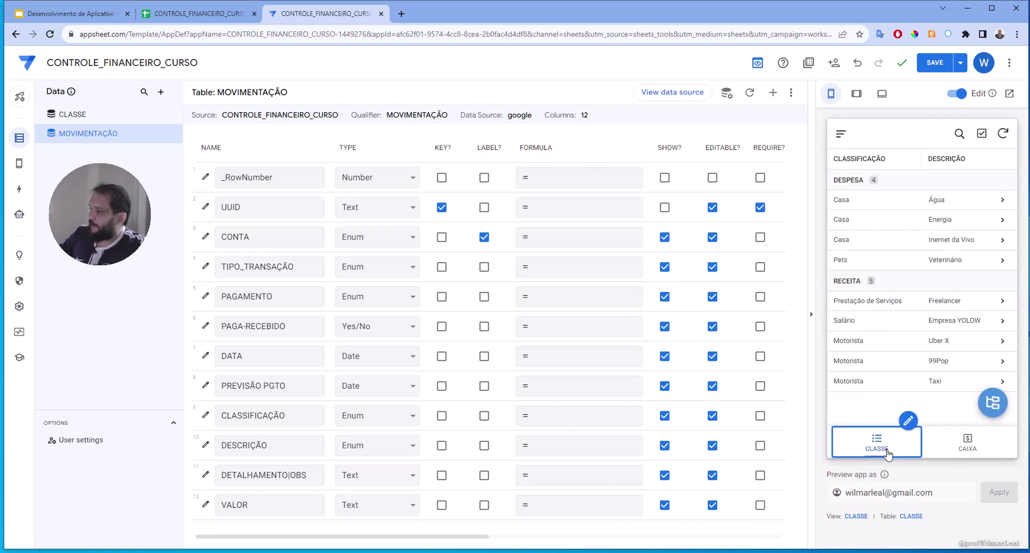
Step: Add a new CLASSE entry typed DESPESA, begin its CLASSIFICAÇÃO, and go to Google Sheets
{"action": "left_click", "coordinate": [993, 402]}
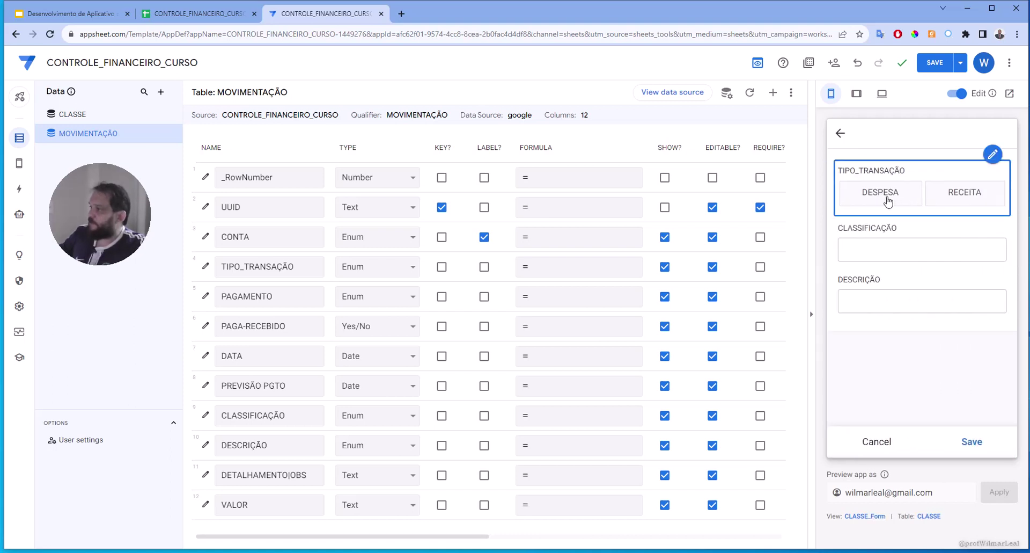
{"action": "left_click", "coordinate": [889, 200]}
{"action": "left_click", "coordinate": [889, 252]}
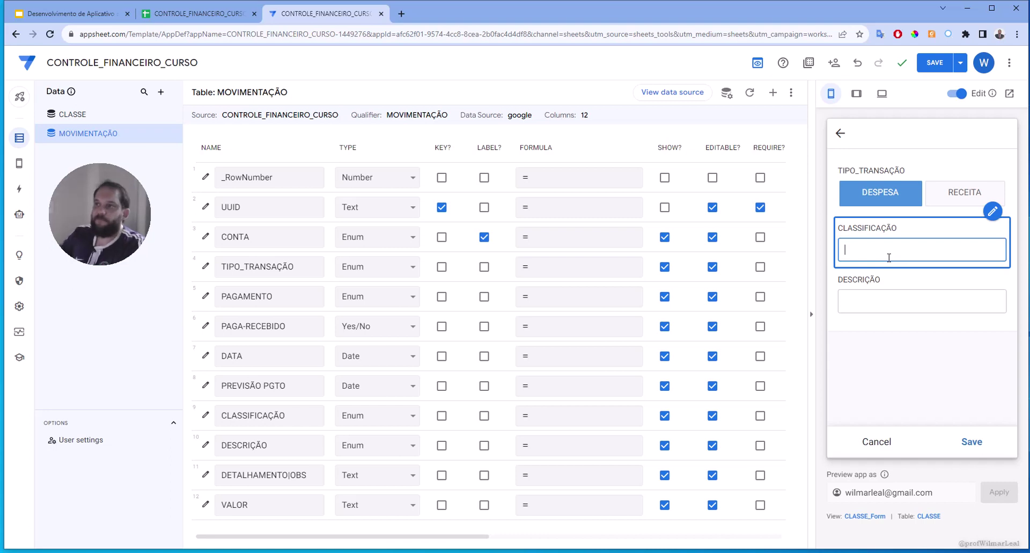
{"action": "left_click", "coordinate": [193, 13]}
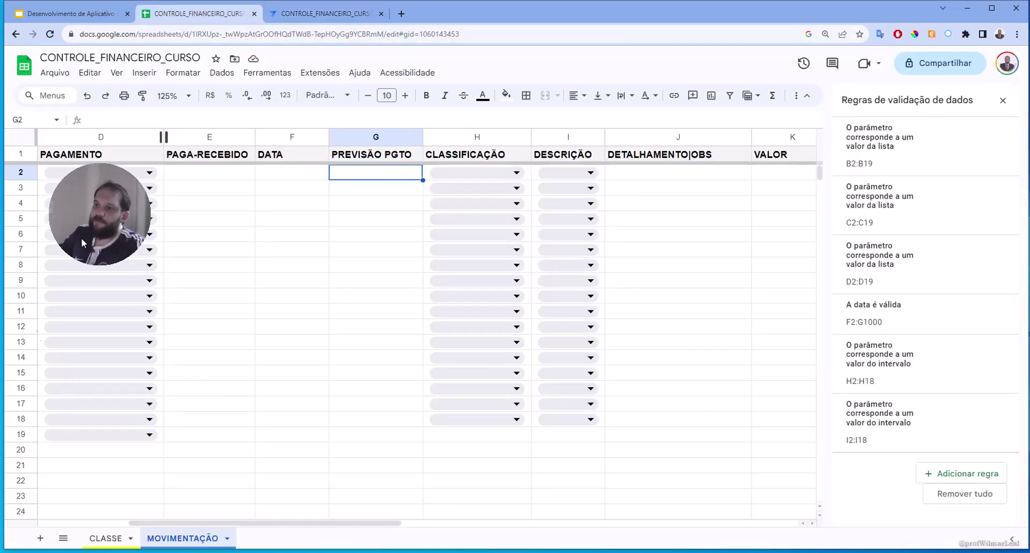
Step: On the CLASSE sheet, inspect Uber X, 99Pop, Casa in C2:C4, Pets and Veterinário, then return to AppSheet
{"action": "left_click", "coordinate": [90, 529]}
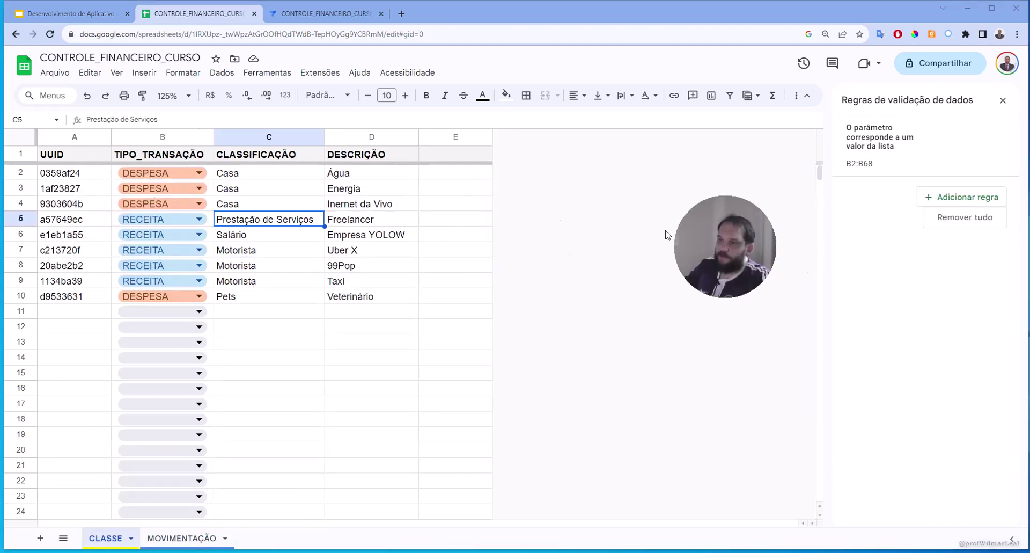
{"action": "left_click", "coordinate": [341, 250]}
{"action": "left_click", "coordinate": [339, 266]}
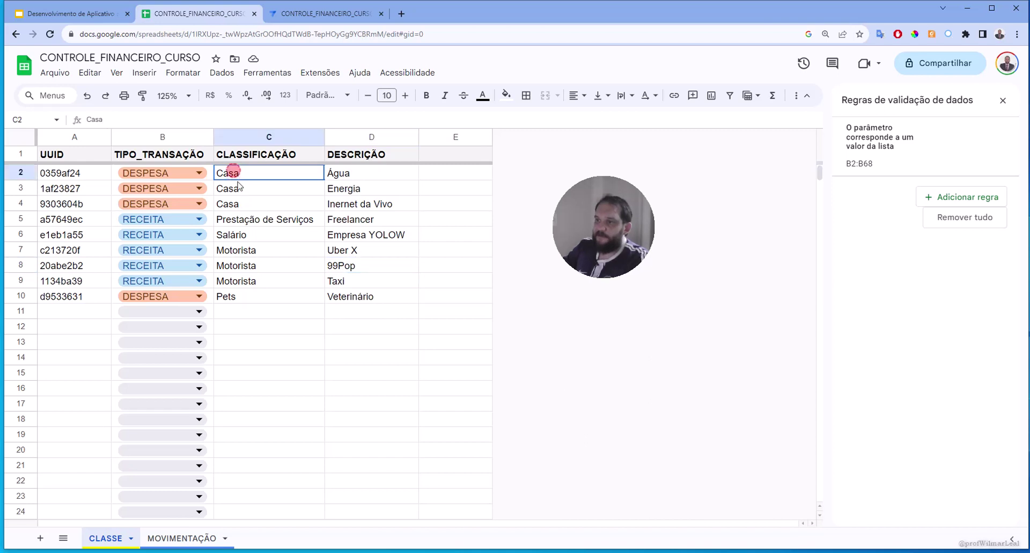
{"action": "left_click_drag", "start_coordinate": [229, 173], "coordinate": [231, 204]}
{"action": "left_click", "coordinate": [248, 298]}
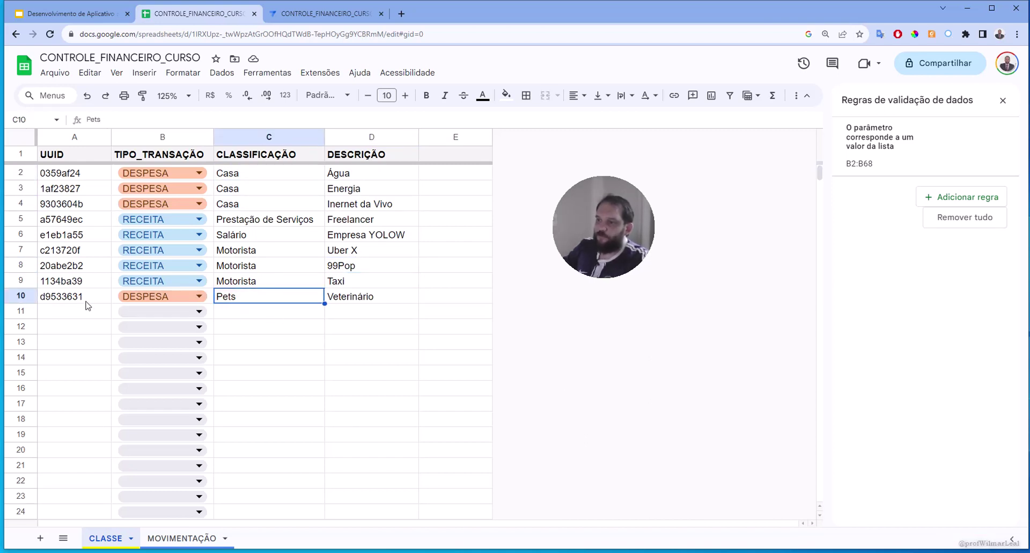
{"action": "left_click", "coordinate": [337, 299]}
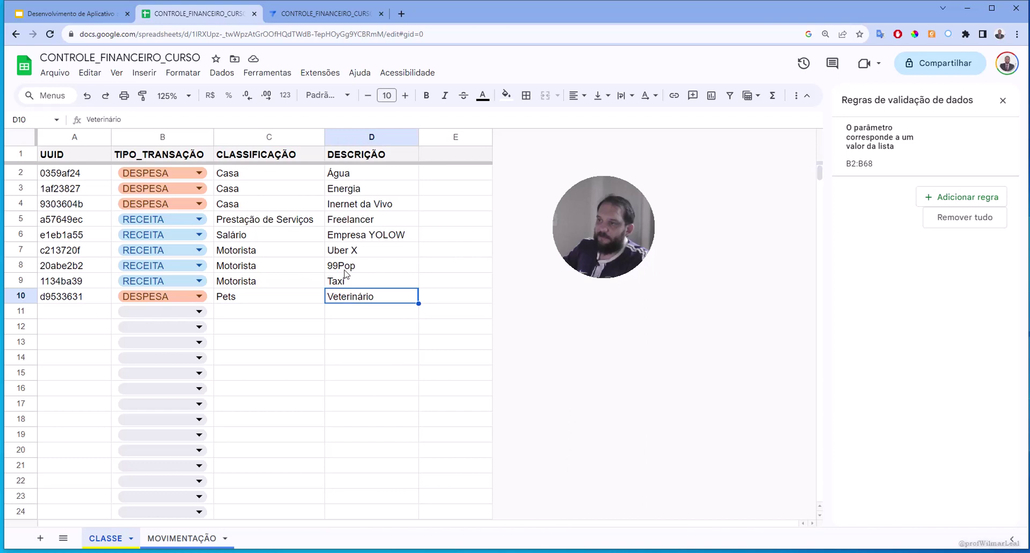
{"action": "left_click", "coordinate": [294, 11]}
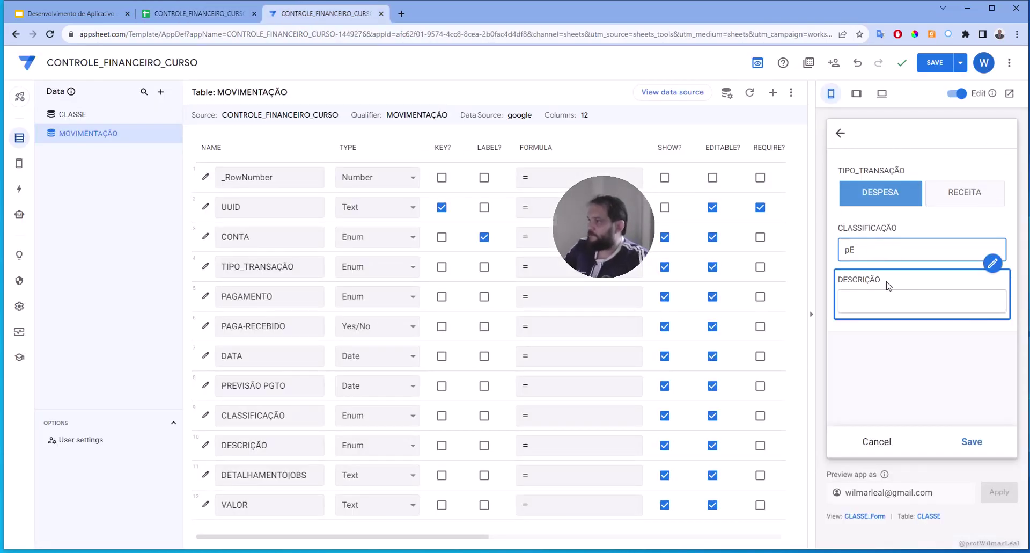
Step: Finish the Pets classification, enter Medicamento as the description, and save the DESPESA entry
{"action": "type", "text": "s"}
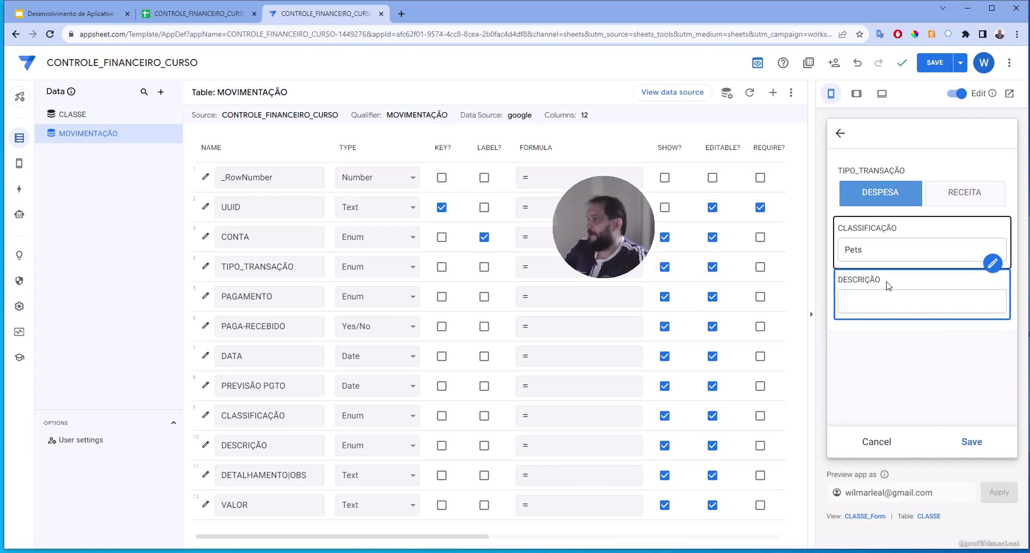
{"action": "key", "text": "Tab"}
{"action": "type", "text": "Medicamento"}
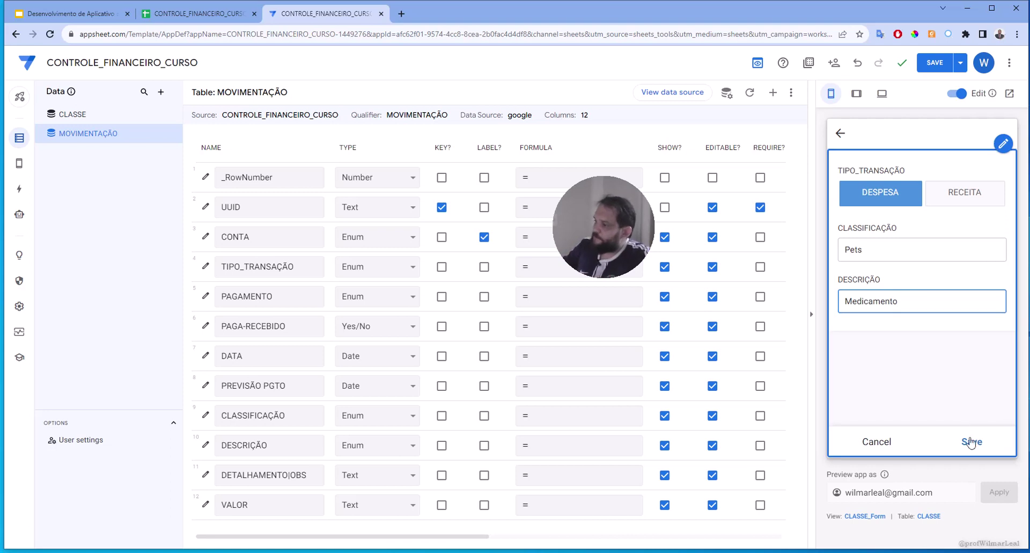
{"action": "left_click", "coordinate": [971, 442]}
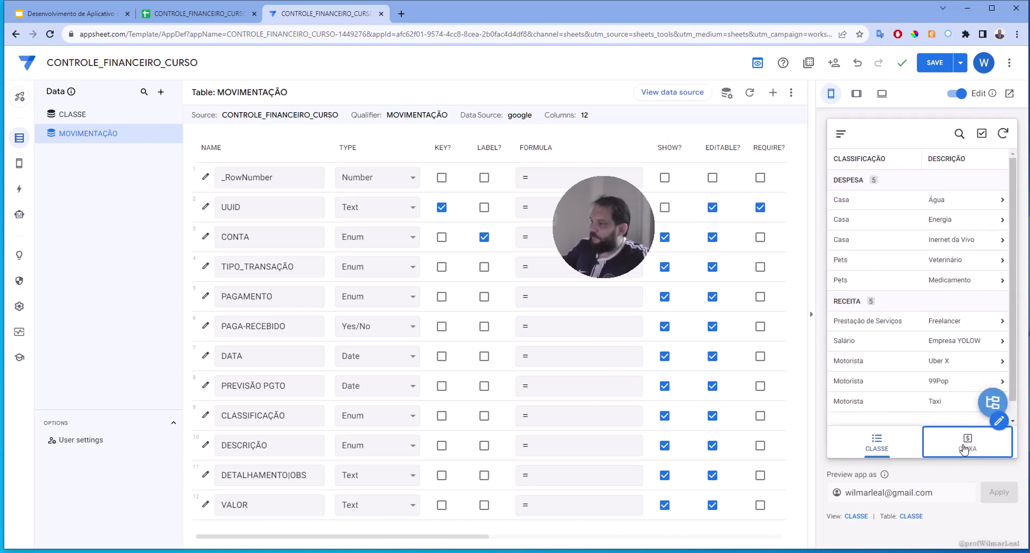
Step: In CAIXA, start a new movement with CLASSIFICAÇÃO Pets, then bring up DESCRIÇÃO's edit options
{"action": "left_click", "coordinate": [966, 447]}
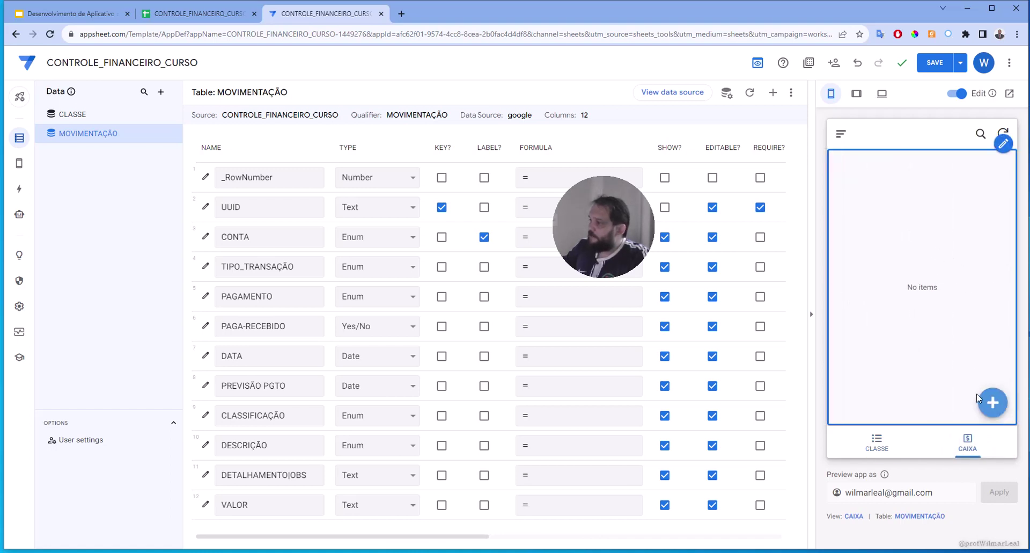
{"action": "left_click", "coordinate": [993, 403]}
{"action": "scroll", "coordinate": [885, 289], "scroll_direction": "down", "scroll_amount": 4}
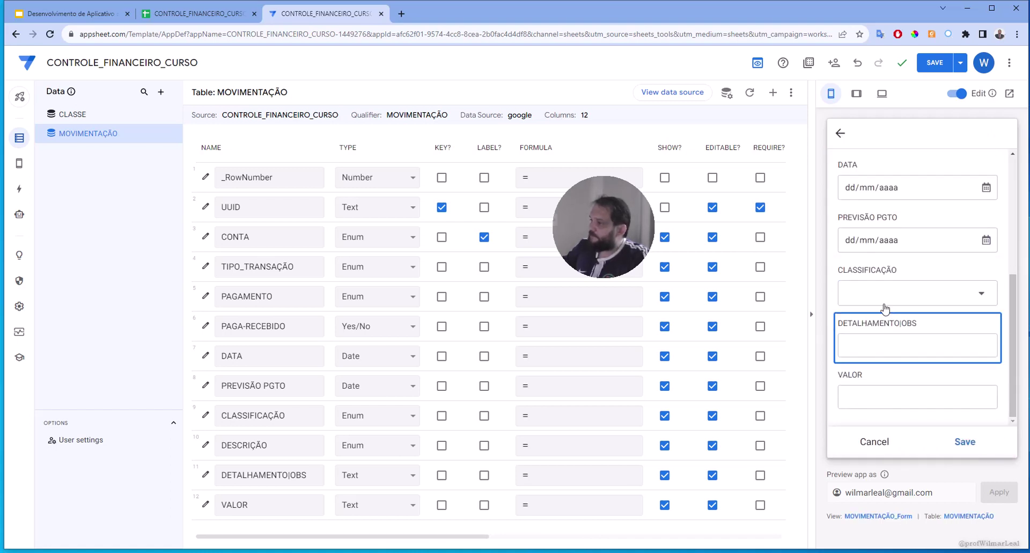
{"action": "left_click", "coordinate": [910, 292]}
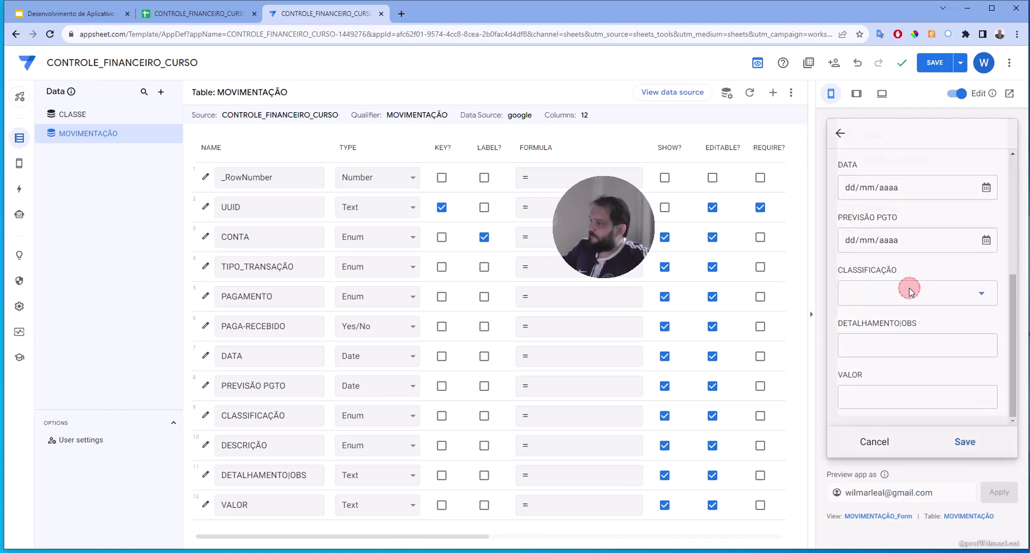
{"action": "left_click", "coordinate": [874, 261]}
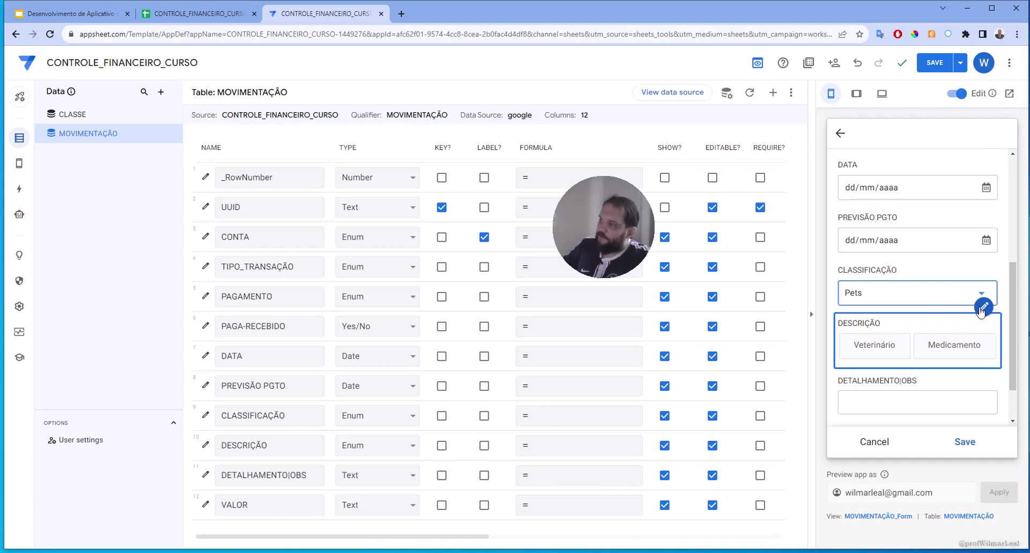
{"action": "left_click", "coordinate": [982, 308]}
Step: Open the DESCRIÇÃO column settings and review its Enum values, Água through Taxi and Veterinário
{"action": "left_click", "coordinate": [939, 330]}
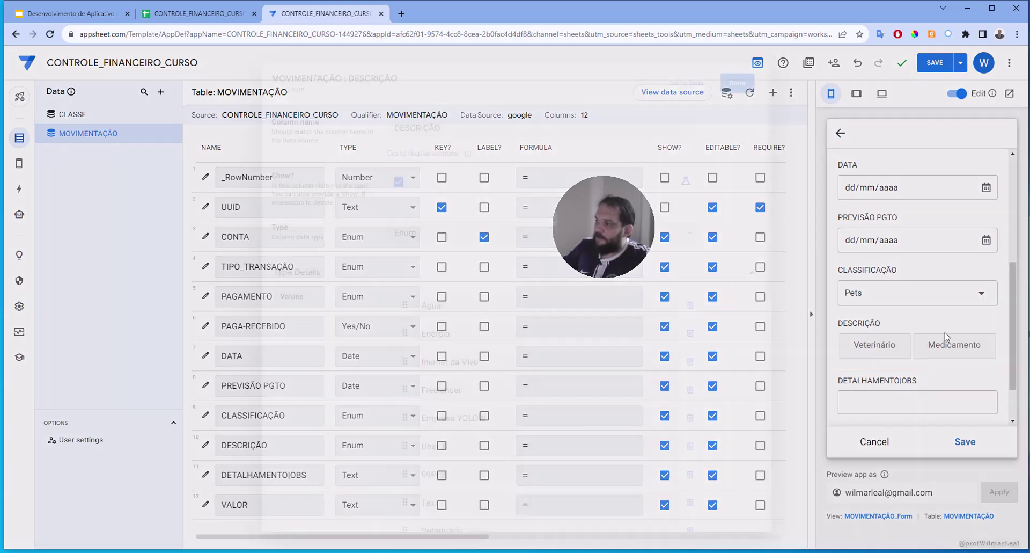
{"action": "scroll", "coordinate": [538, 338], "scroll_direction": "down", "scroll_amount": 6}
{"action": "scroll", "coordinate": [442, 341], "scroll_direction": "down", "scroll_amount": 3}
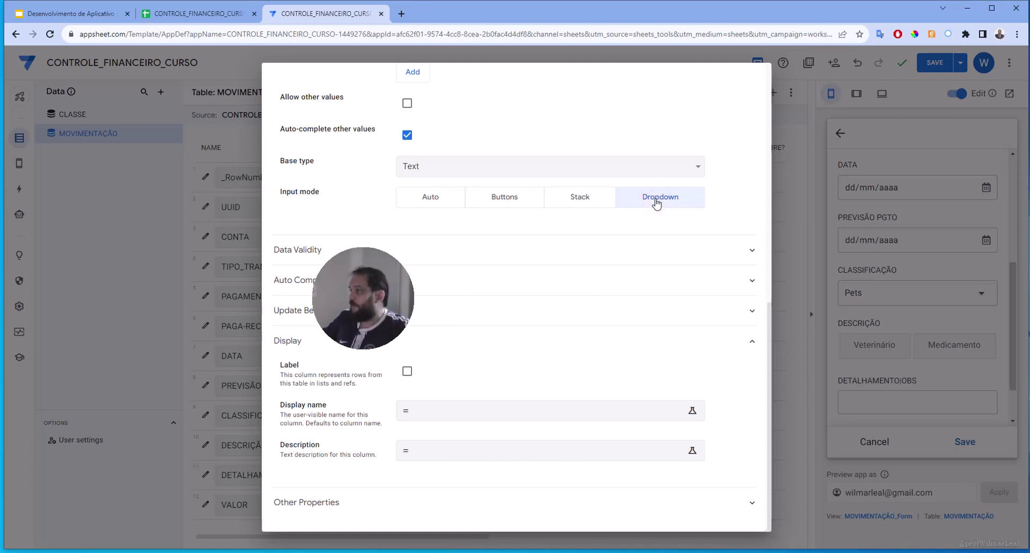
{"action": "scroll", "coordinate": [679, 306], "scroll_direction": "up", "scroll_amount": 10}
{"action": "scroll", "coordinate": [698, 257], "scroll_direction": "up", "scroll_amount": 5}
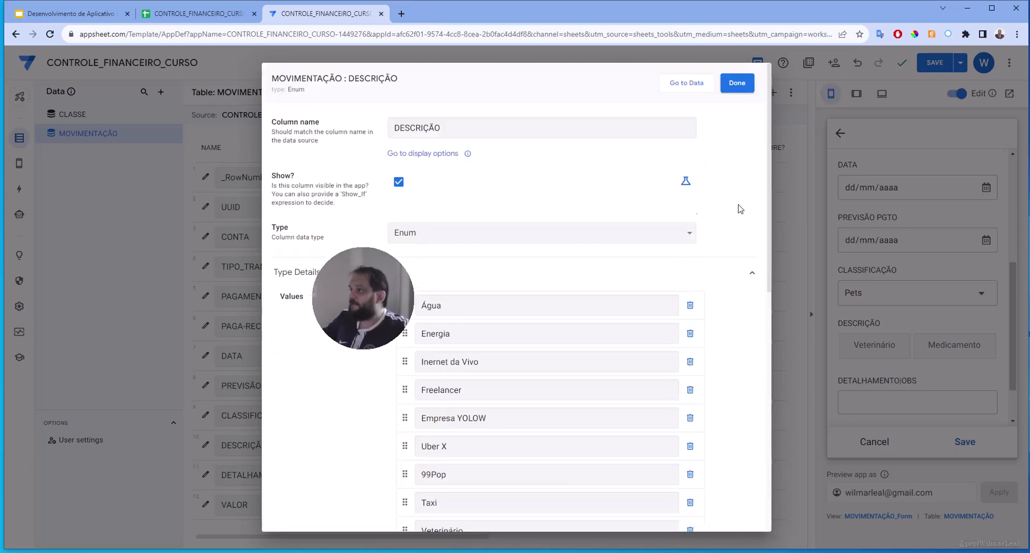
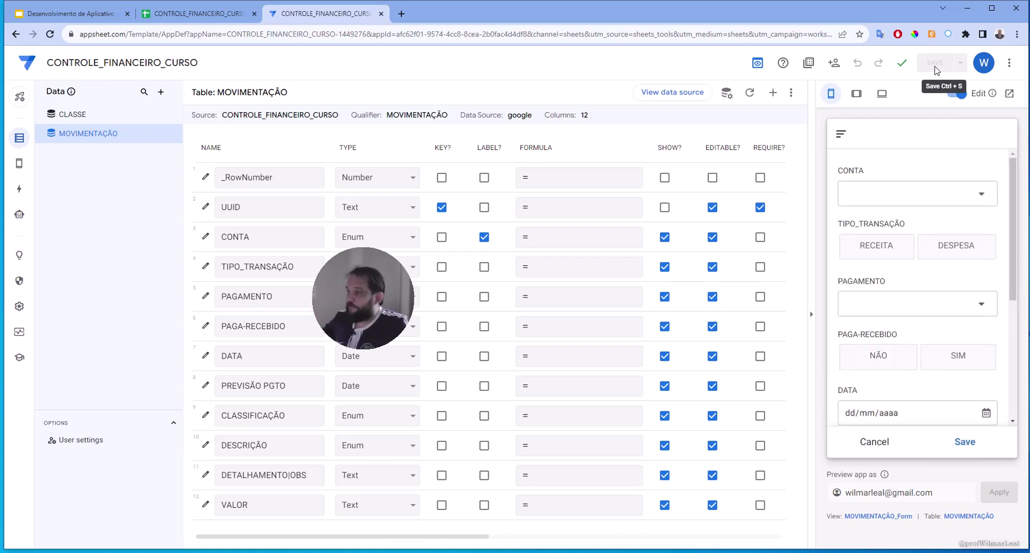
Step: Leave the current form and start a new CAIXA entry classified as Pets / Medicamento
{"action": "left_click", "coordinate": [875, 441]}
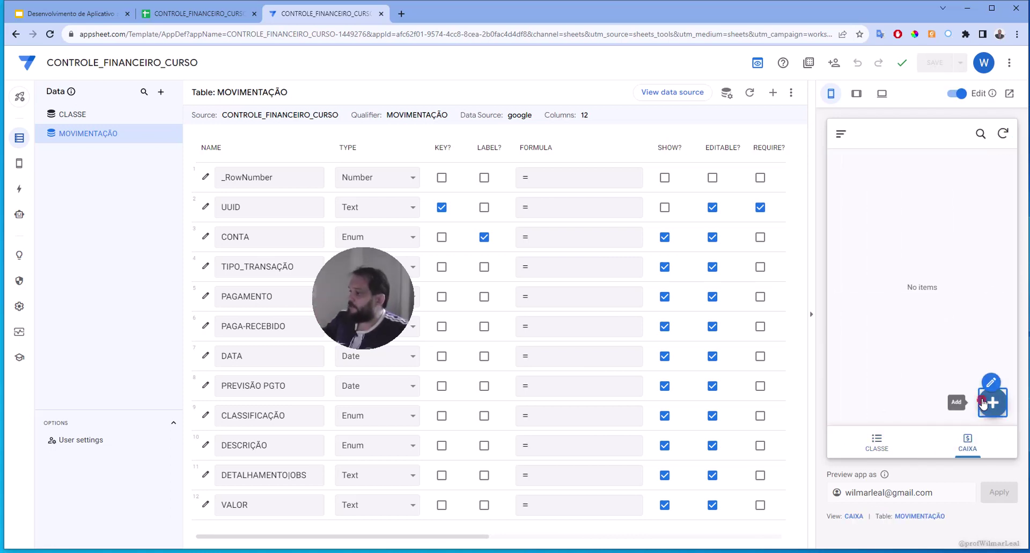
{"action": "left_click", "coordinate": [993, 403]}
{"action": "scroll", "coordinate": [936, 303], "scroll_direction": "down", "scroll_amount": 4}
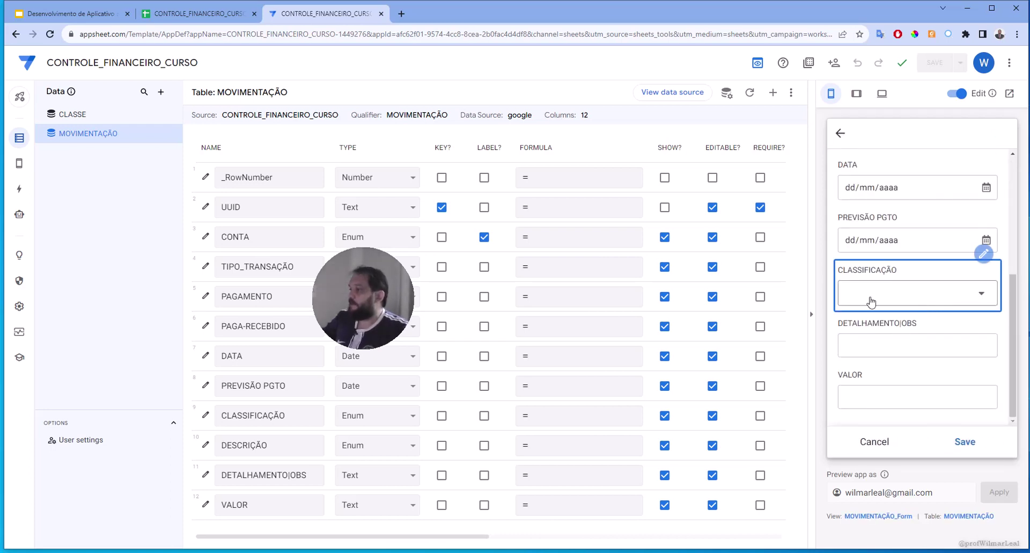
{"action": "left_click", "coordinate": [932, 290]}
{"action": "left_click", "coordinate": [870, 260]}
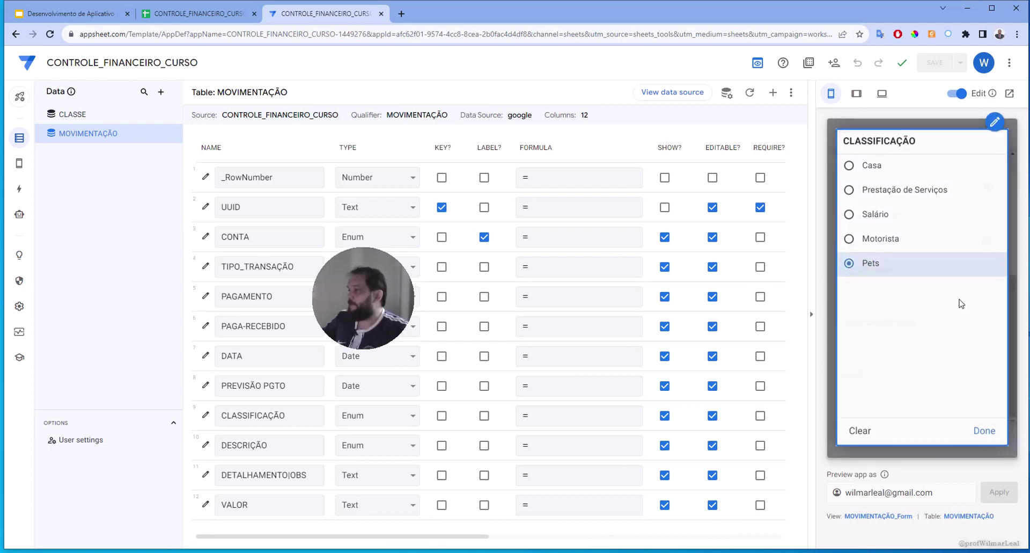
{"action": "left_click", "coordinate": [894, 352]}
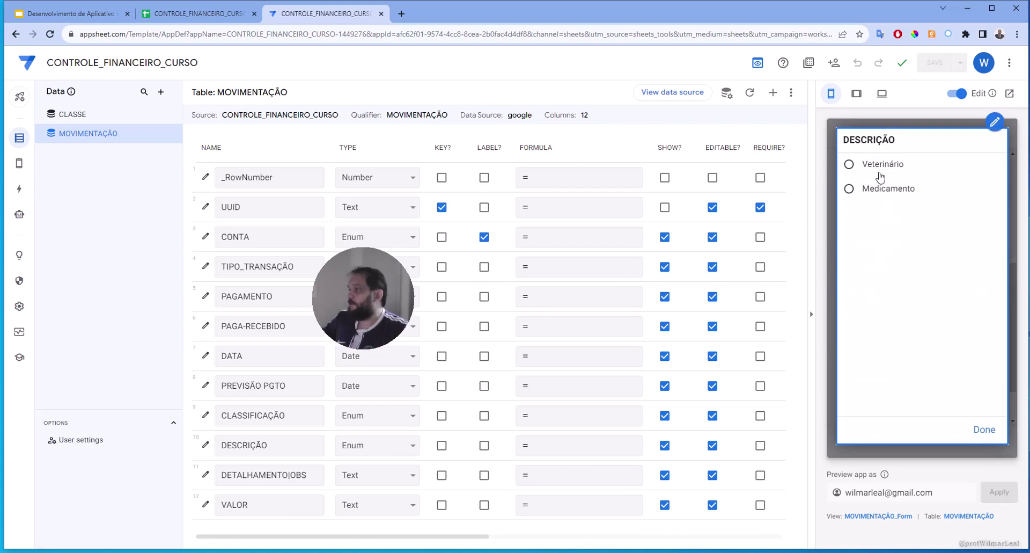
{"action": "left_click", "coordinate": [876, 188]}
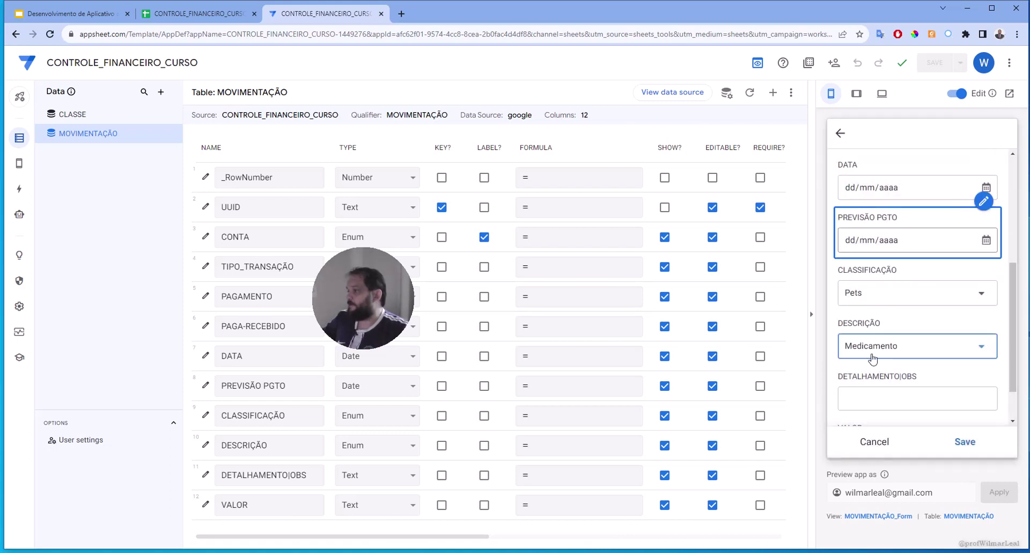
Step: Switch CLASSIFICAÇÃO to Casa and check DESCRIÇÃO offers Água, Energia and Inernet da Vivo
{"action": "left_click", "coordinate": [904, 295]}
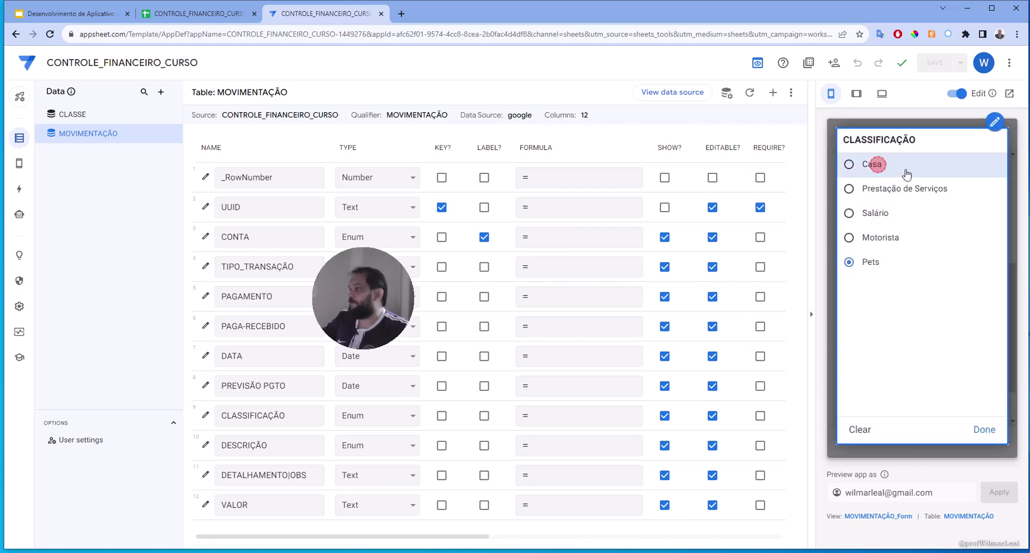
{"action": "left_click", "coordinate": [907, 167]}
{"action": "left_click", "coordinate": [905, 354]}
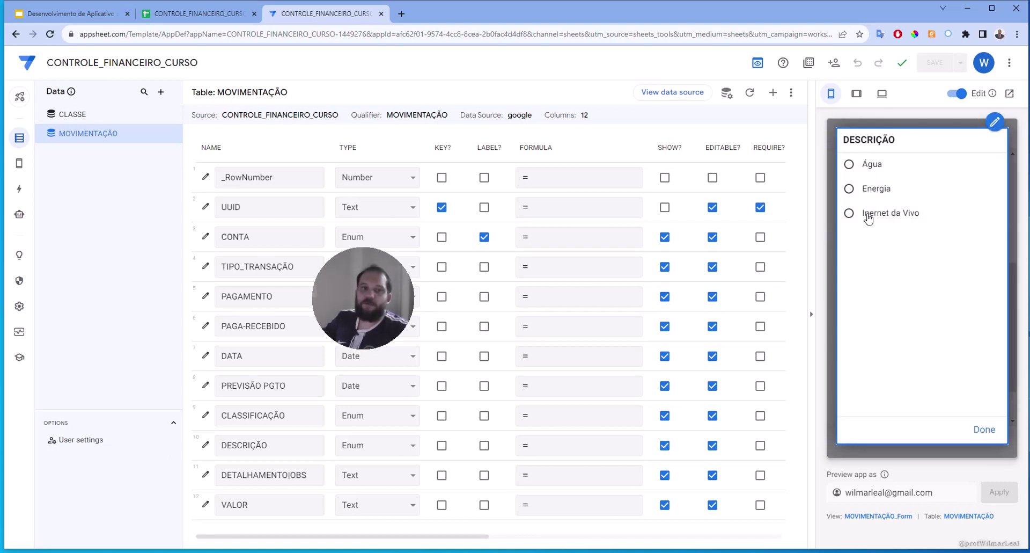
{"action": "left_click", "coordinate": [811, 314]}
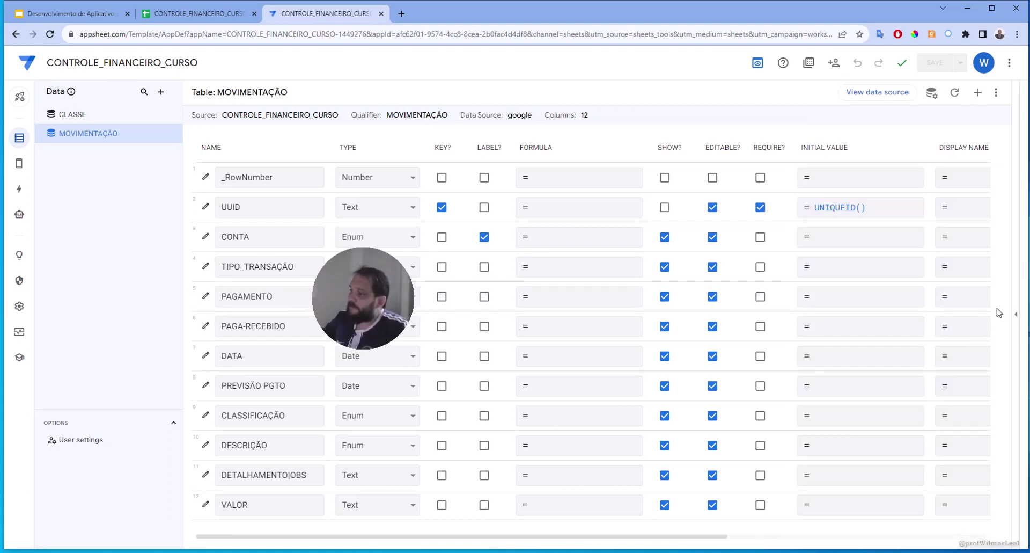
{"action": "left_click", "coordinate": [1016, 314]}
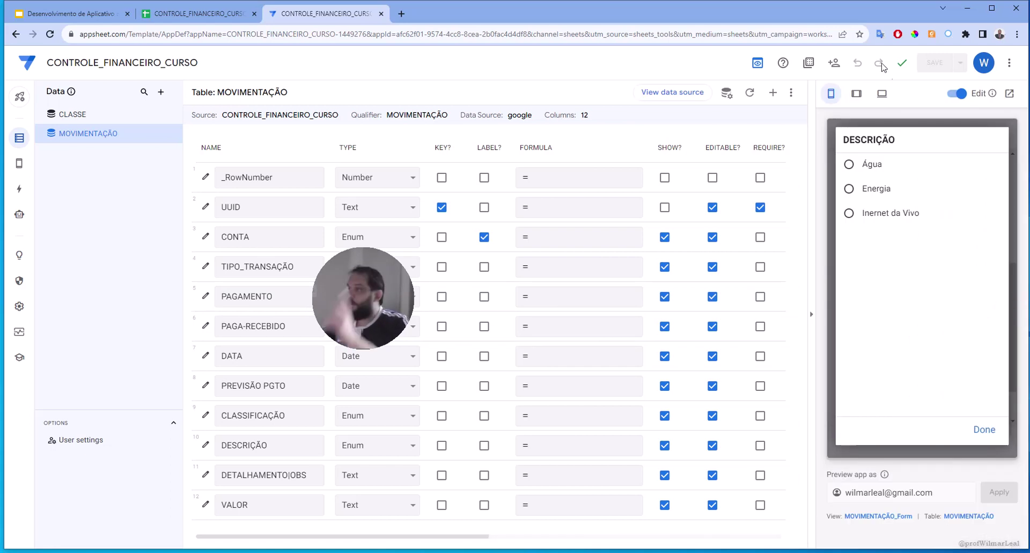
Step: Run the app full-screen in a new browser tab and show the empty CAIXA view
{"action": "left_click", "coordinate": [1010, 97]}
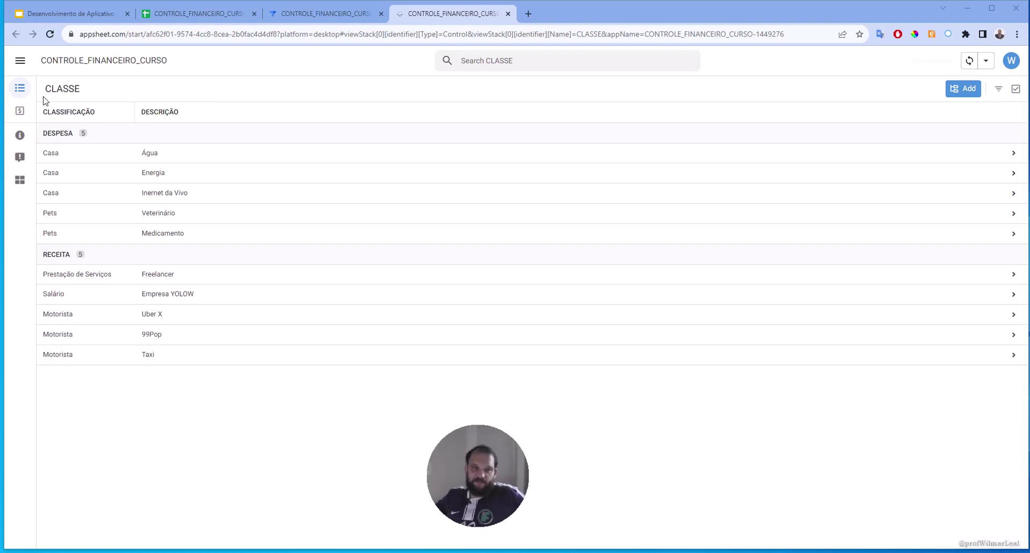
{"action": "left_click", "coordinate": [19, 111]}
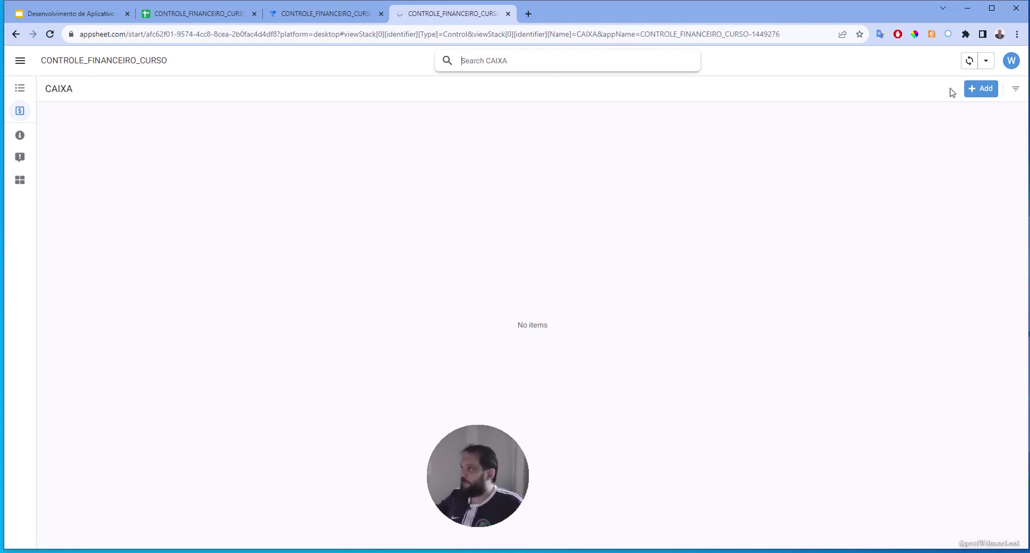
{"action": "left_click", "coordinate": [982, 88]}
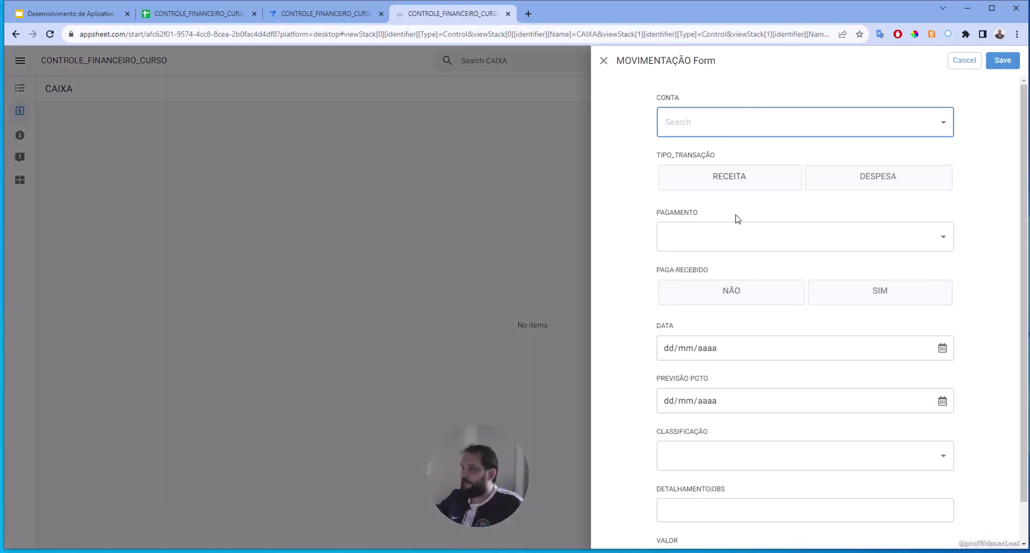
{"action": "left_click", "coordinate": [932, 123]}
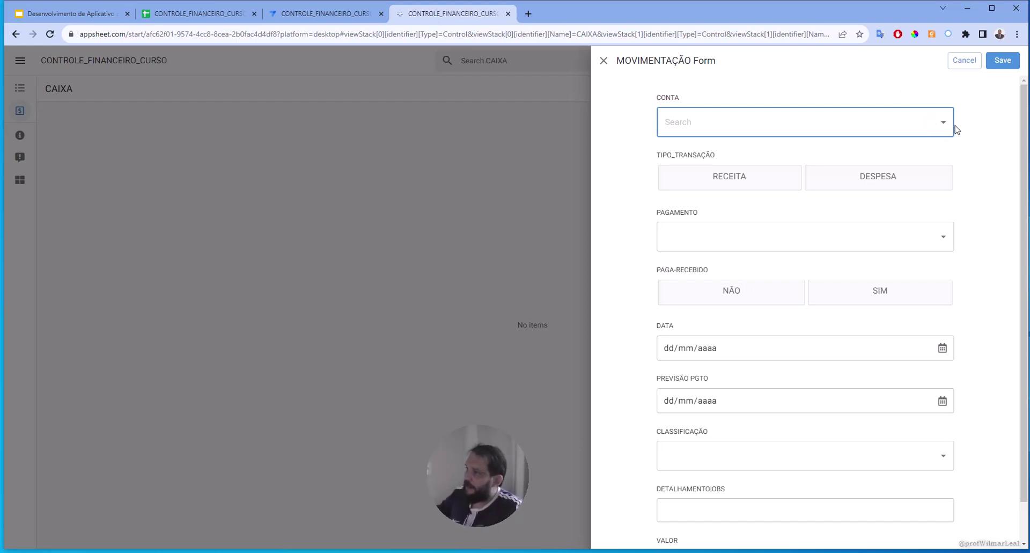
{"action": "left_click", "coordinate": [686, 177]}
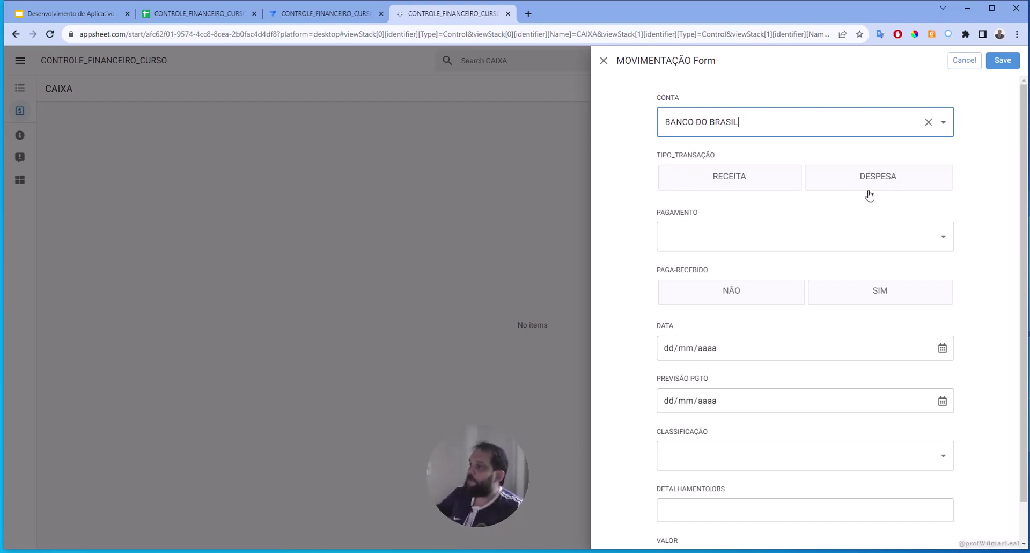
{"action": "left_click", "coordinate": [852, 184]}
{"action": "left_click", "coordinate": [700, 237]}
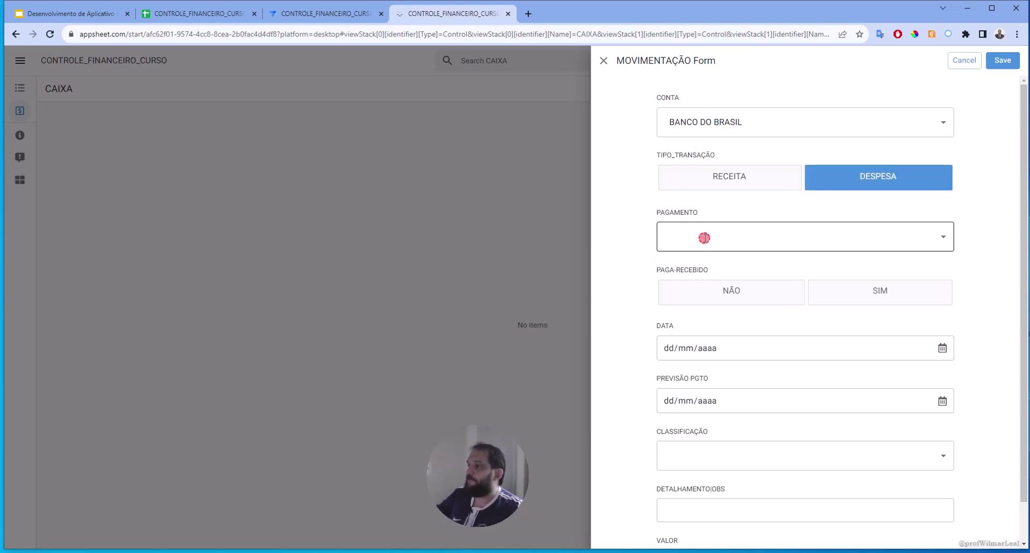
{"action": "left_click", "coordinate": [691, 274]}
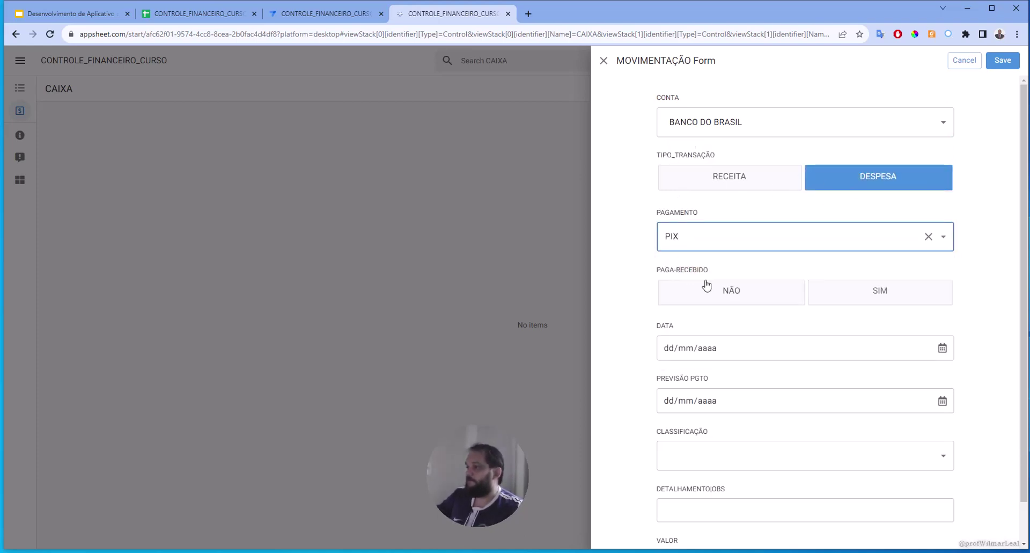
{"action": "left_click", "coordinate": [929, 237]}
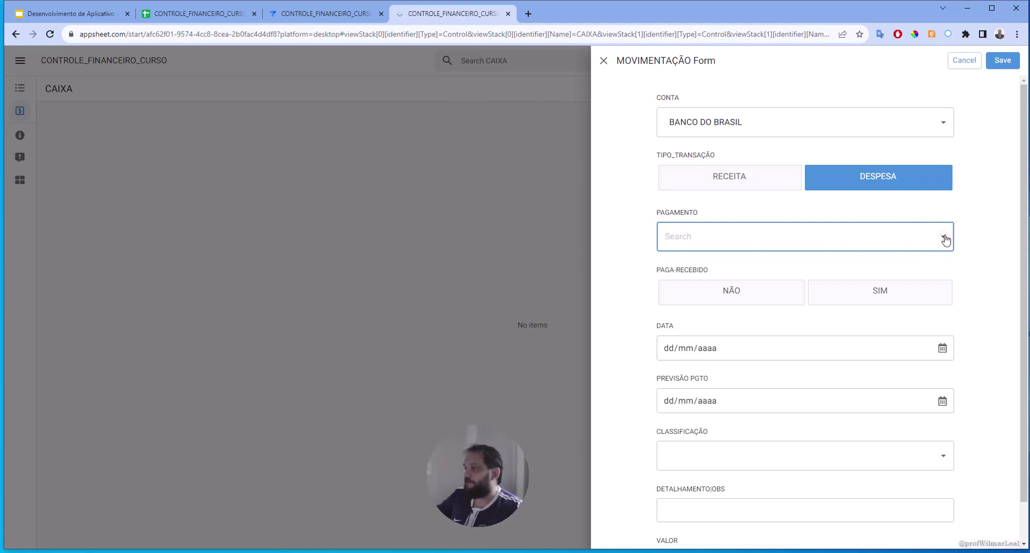
{"action": "left_click", "coordinate": [945, 240]}
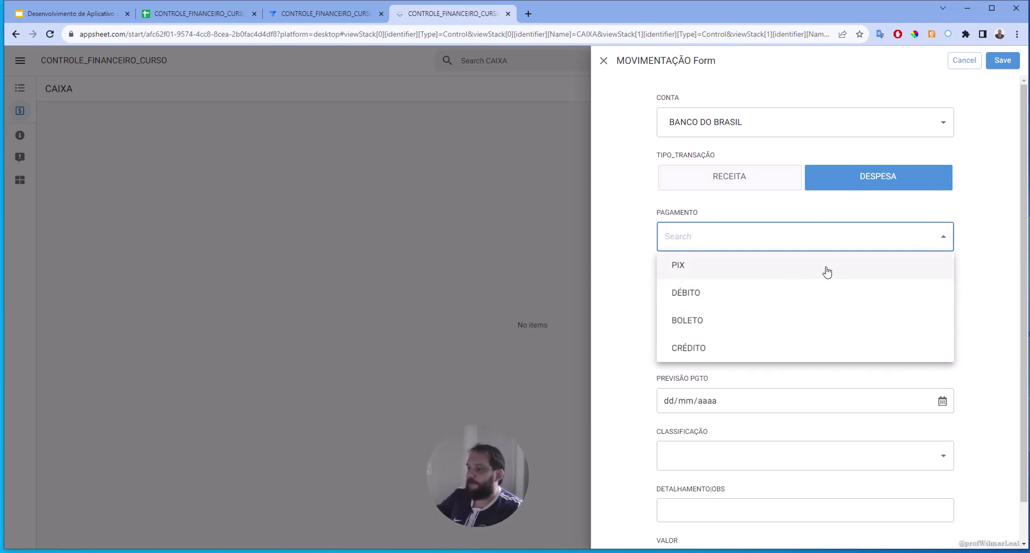
{"action": "left_click", "coordinate": [919, 231]}
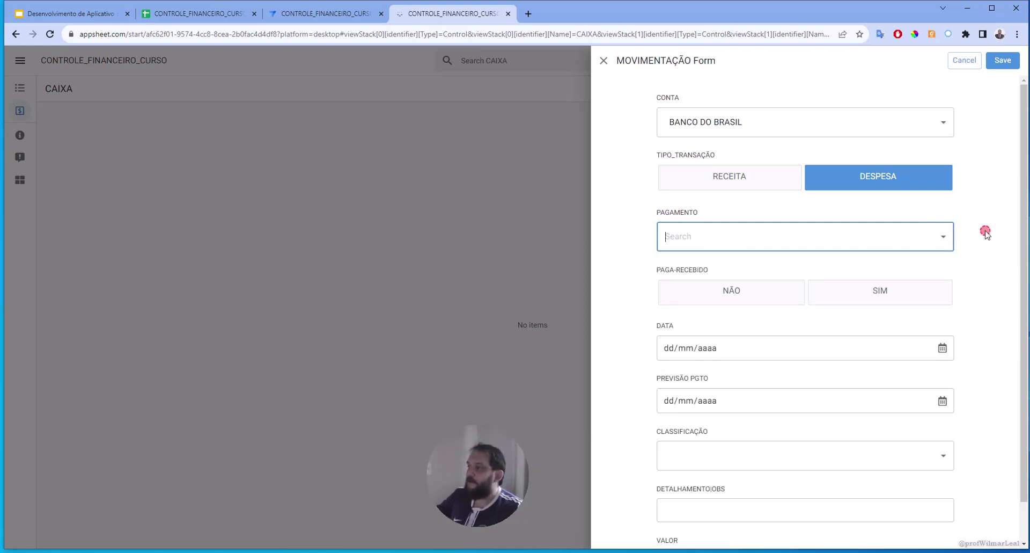
{"action": "left_click", "coordinate": [963, 60]}
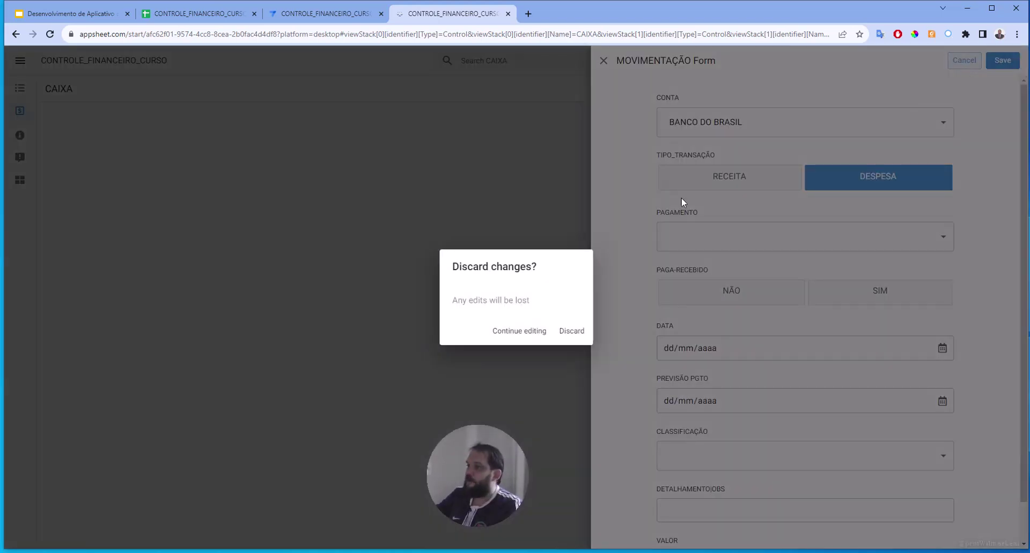
{"action": "left_click", "coordinate": [572, 332]}
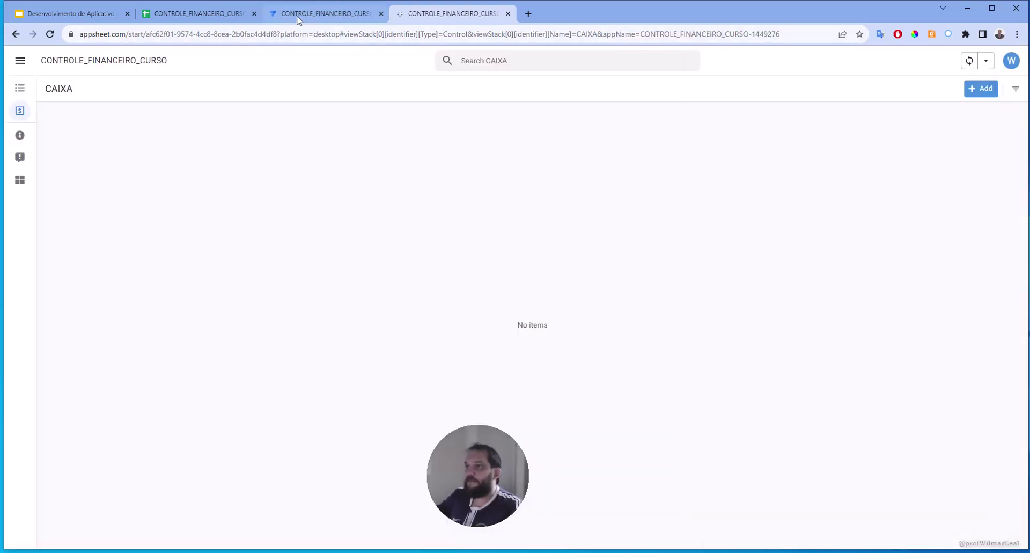
Step: Start a new MOVIMENTAÇÃO entry with CONTA BRADESCO, DESPESA, PIX payment and PAGA-RECEBIDO SIM
{"action": "left_click", "coordinate": [973, 96]}
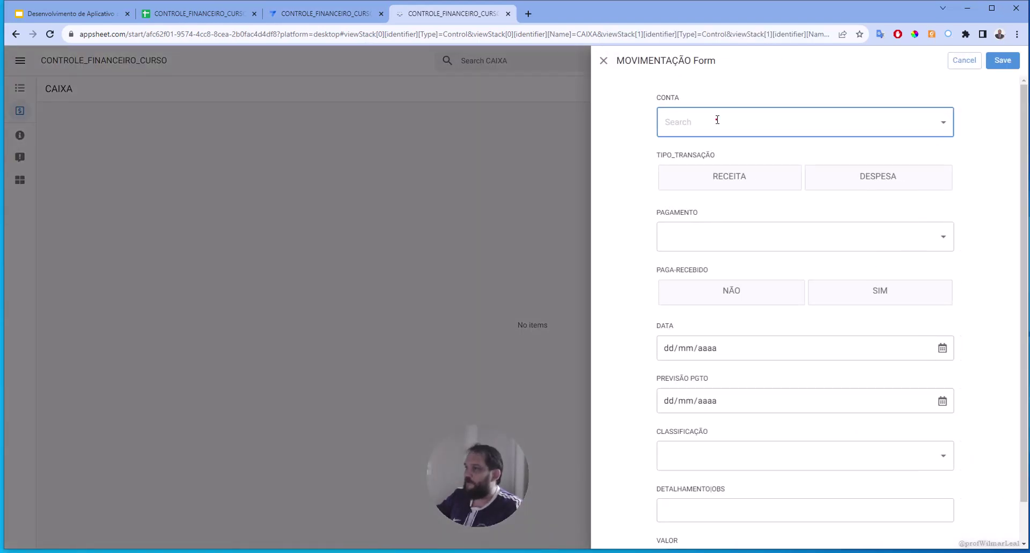
{"action": "left_click", "coordinate": [718, 119]}
{"action": "left_click", "coordinate": [725, 153]}
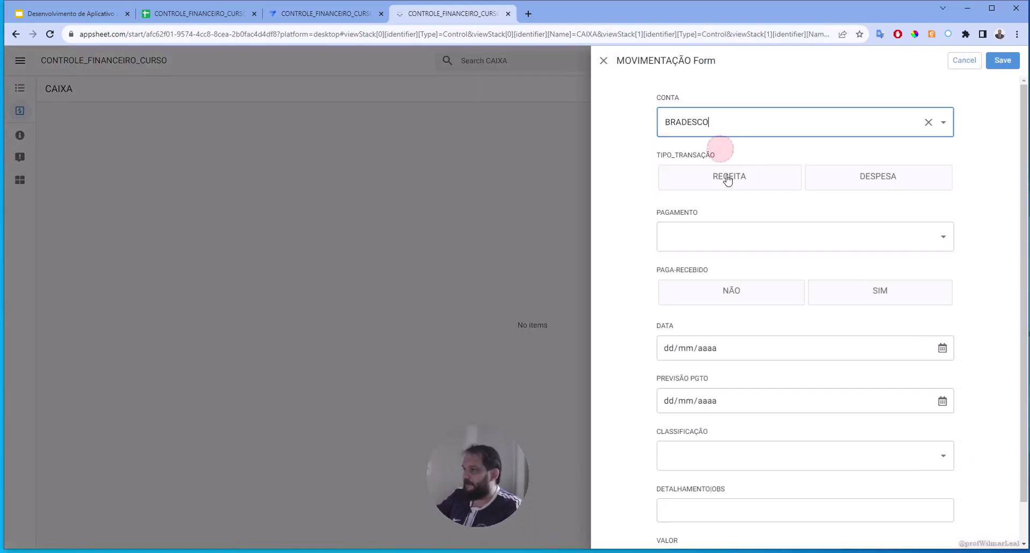
{"action": "left_click", "coordinate": [847, 180]}
{"action": "left_click", "coordinate": [724, 238]}
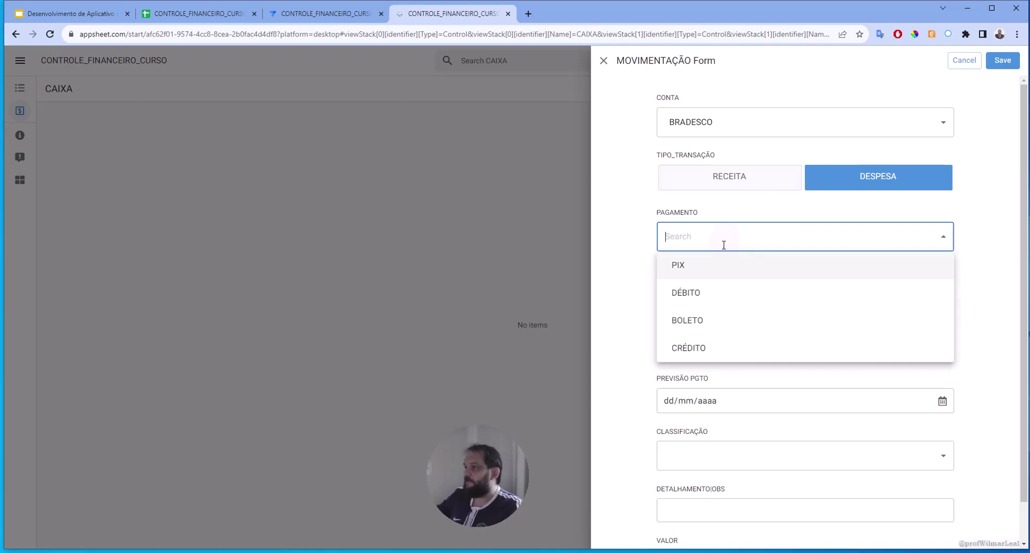
{"action": "left_click", "coordinate": [690, 273]}
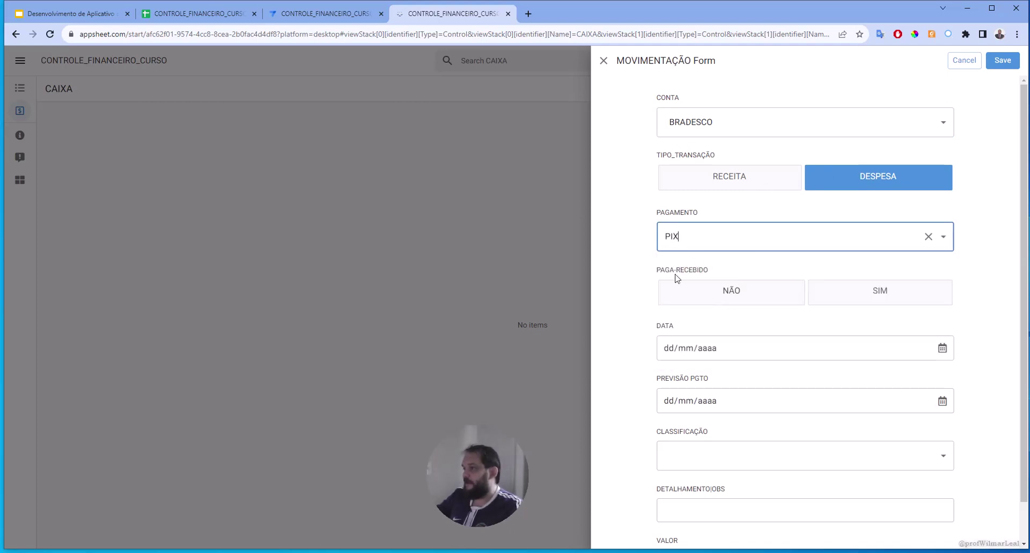
{"action": "left_click", "coordinate": [823, 301]}
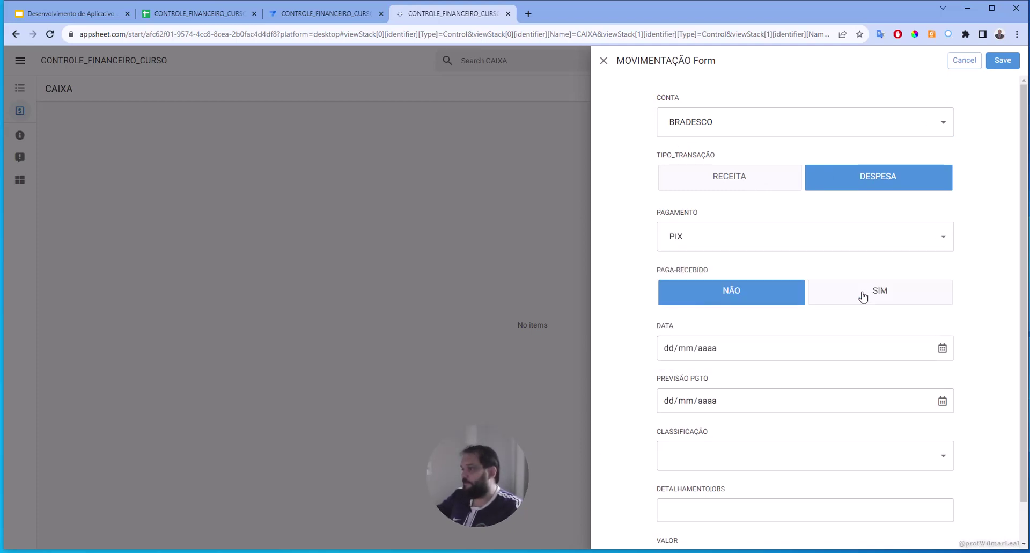
{"action": "left_click", "coordinate": [865, 295]}
{"action": "scroll", "coordinate": [780, 295], "scroll_direction": "down", "scroll_amount": 1}
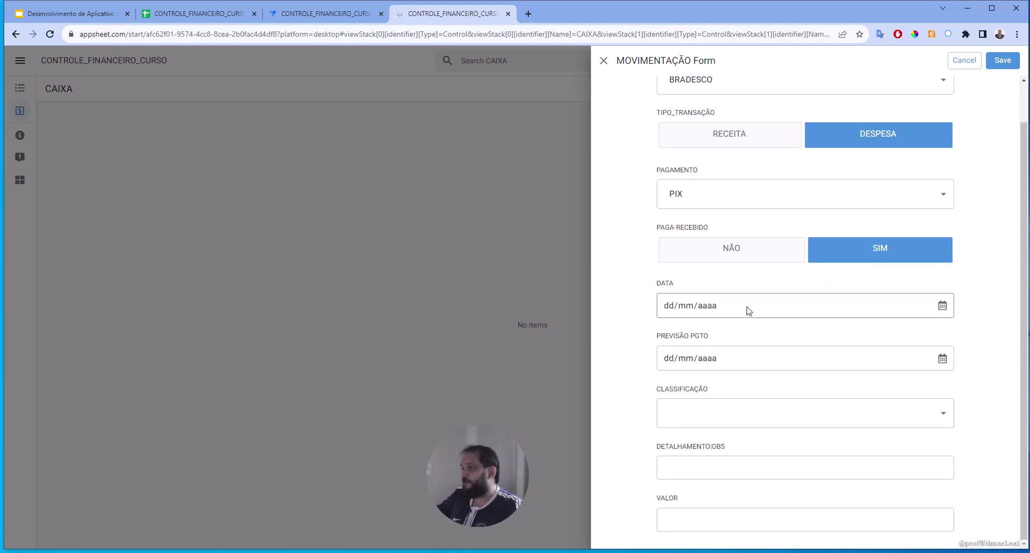
Step: Set DATA to 26/10/2023 and PREVISÃO PGTO to 19/01/2024
{"action": "left_click", "coordinate": [758, 298]}
{"action": "left_click", "coordinate": [943, 306]}
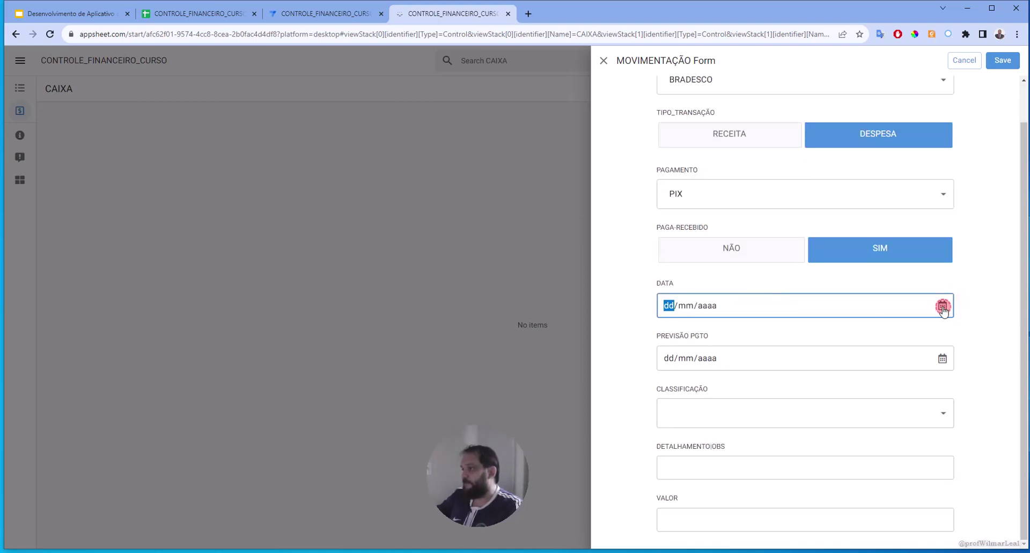
{"action": "left_click", "coordinate": [729, 410]}
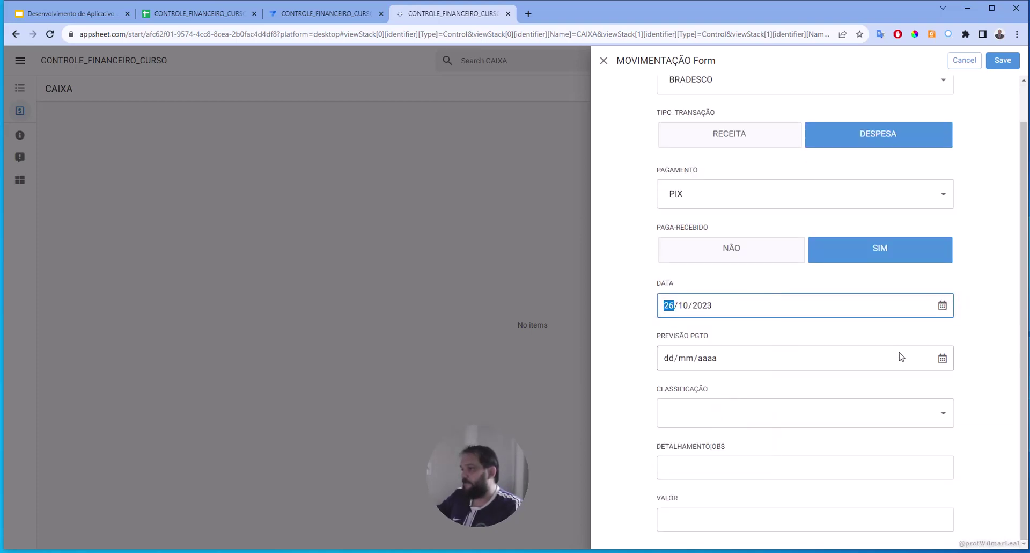
{"action": "left_click", "coordinate": [943, 358]}
{"action": "left_click", "coordinate": [759, 382]}
{"action": "left_click", "coordinate": [759, 381]}
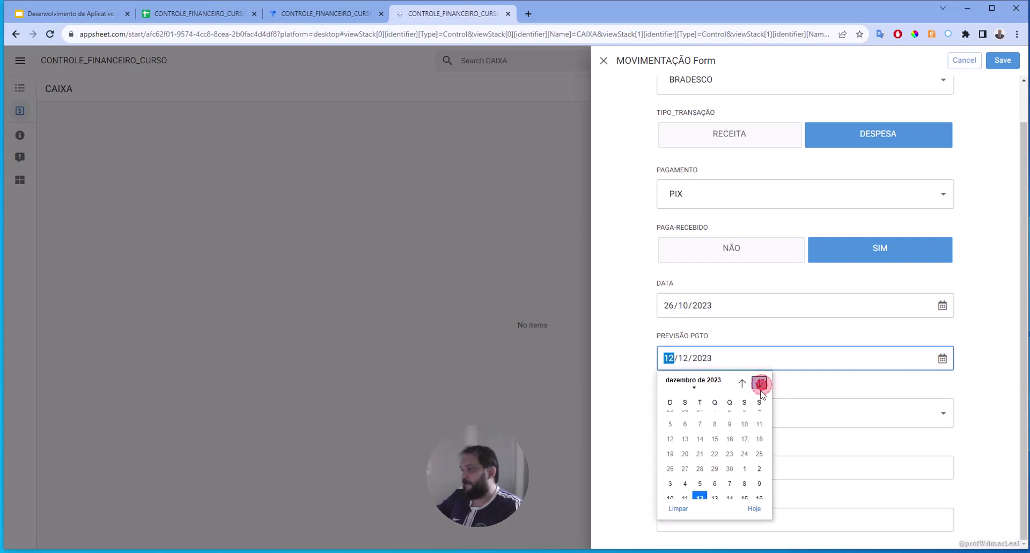
{"action": "left_click", "coordinate": [759, 381]}
{"action": "left_click", "coordinate": [741, 449]}
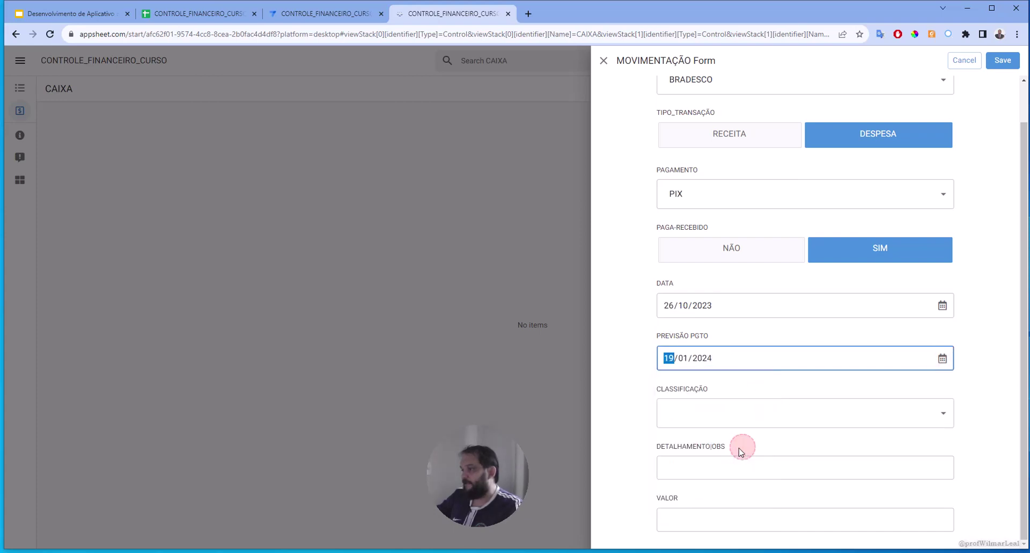
Step: Classify it as Pets / Medicamento, add the tick-medicine note and VALOR 151,00
{"action": "left_click", "coordinate": [941, 415]}
{"action": "left_click", "coordinate": [703, 377]}
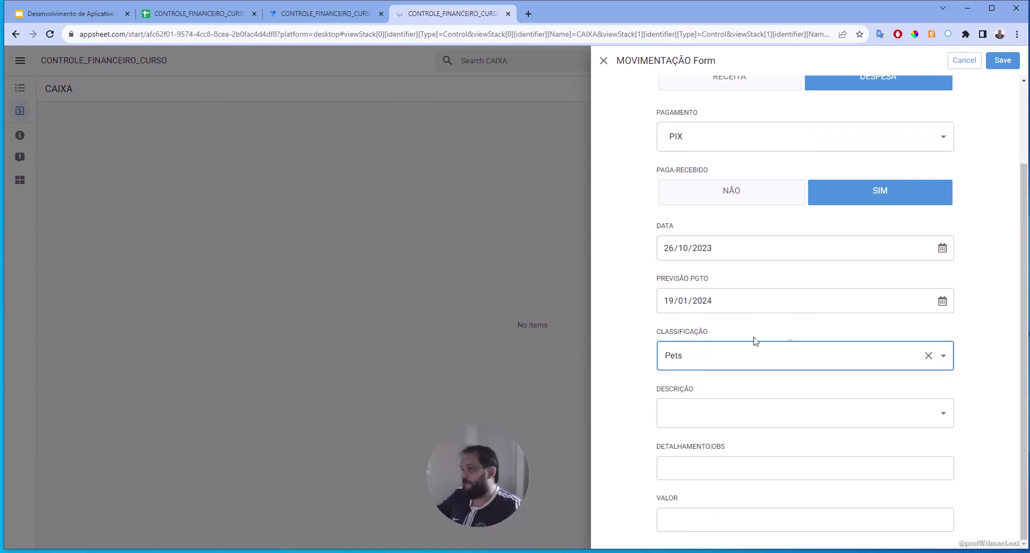
{"action": "left_click", "coordinate": [695, 402]}
{"action": "left_click", "coordinate": [703, 468]}
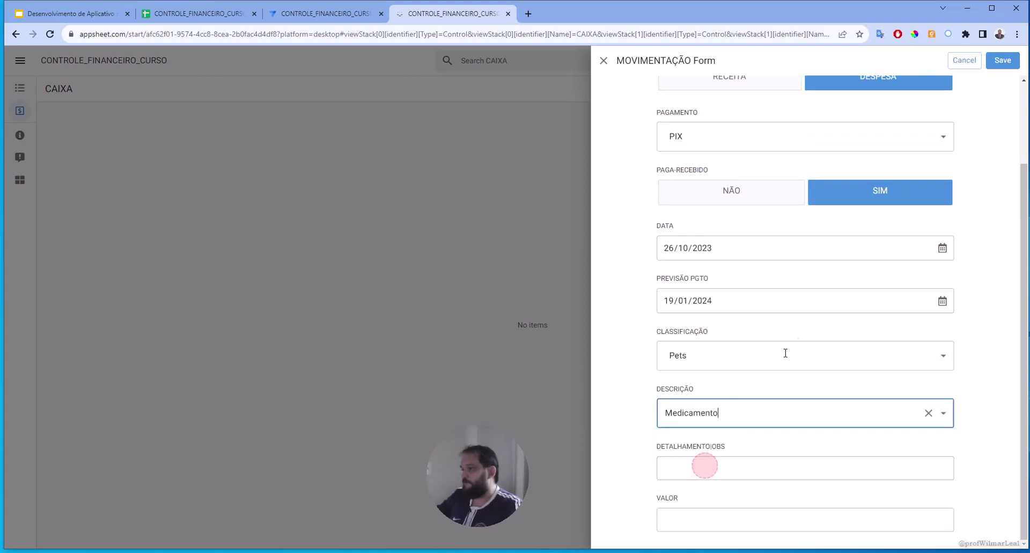
{"action": "left_click", "coordinate": [706, 466]}
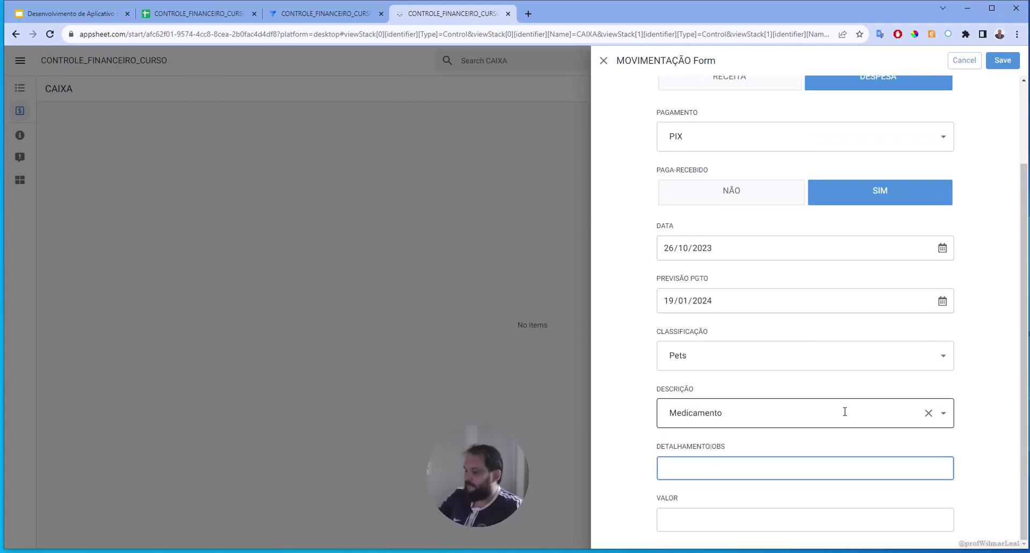
{"action": "type", "text": "medicamento poara carrapato"}
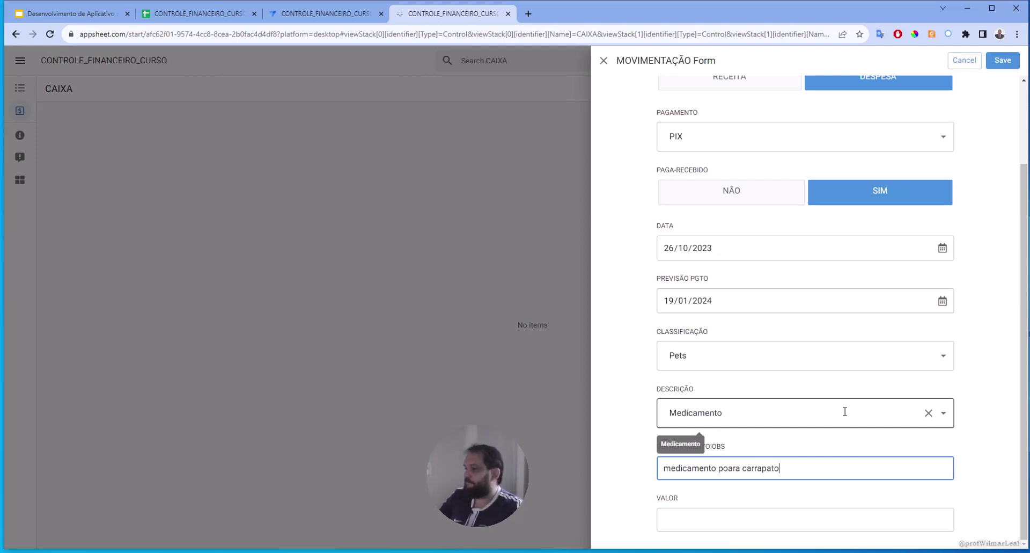
{"action": "left_click", "coordinate": [778, 520]}
{"action": "type", "text": "151"}
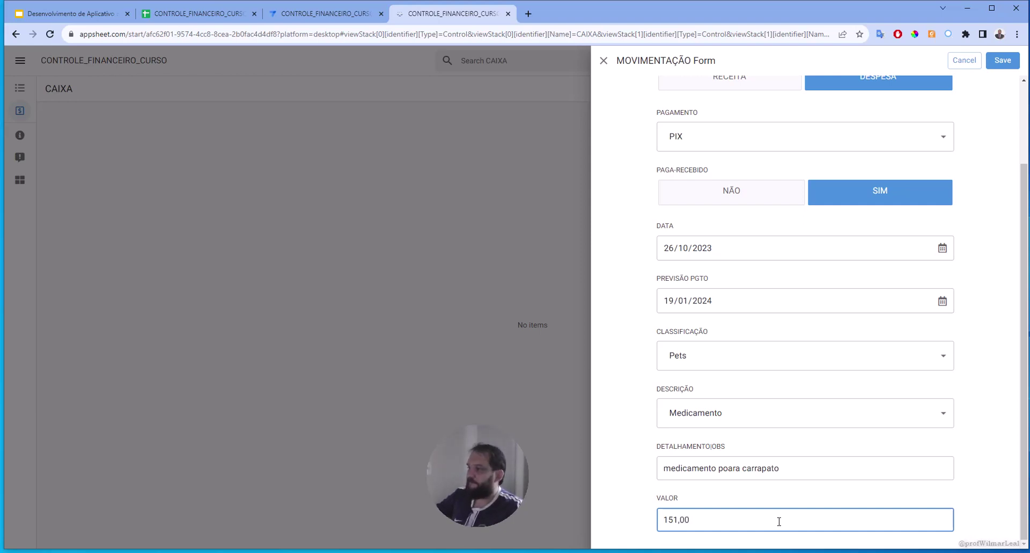
{"action": "scroll", "coordinate": [929, 318], "scroll_direction": "up", "scroll_amount": 2}
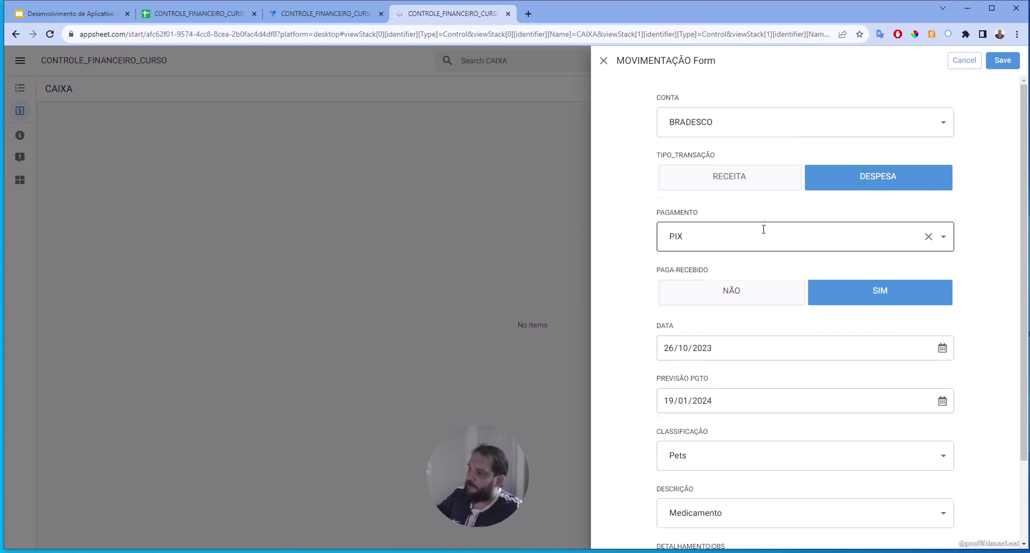
Step: Clear PIX from PAGAMENTO and close its dropdown without choosing another option
{"action": "scroll", "coordinate": [763, 245], "scroll_direction": "down", "scroll_amount": 2}
{"action": "scroll", "coordinate": [772, 278], "scroll_direction": "up", "scroll_amount": 1}
{"action": "scroll", "coordinate": [773, 276], "scroll_direction": "up", "scroll_amount": 1}
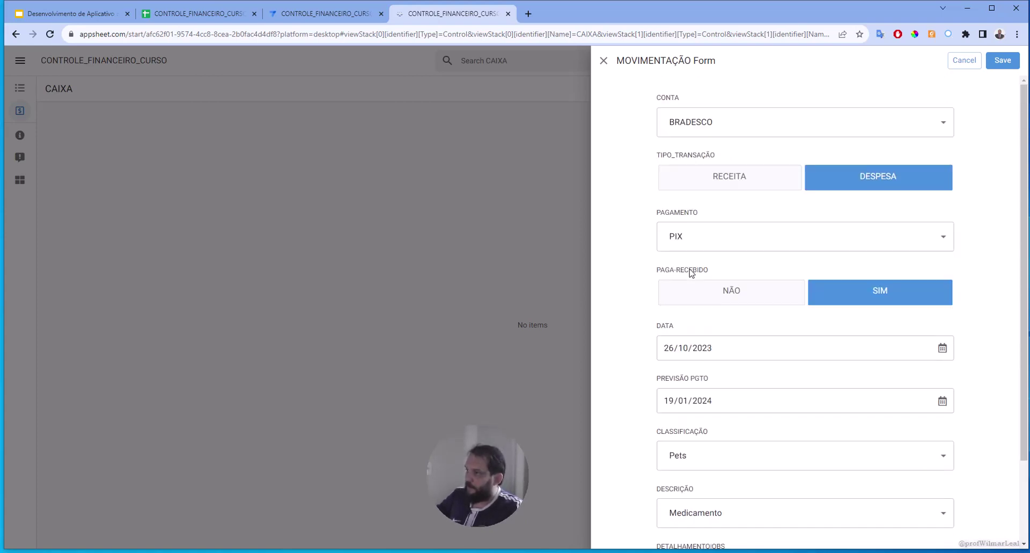
{"action": "scroll", "coordinate": [806, 270], "scroll_direction": "down", "scroll_amount": 1}
{"action": "scroll", "coordinate": [805, 275], "scroll_direction": "down", "scroll_amount": 1}
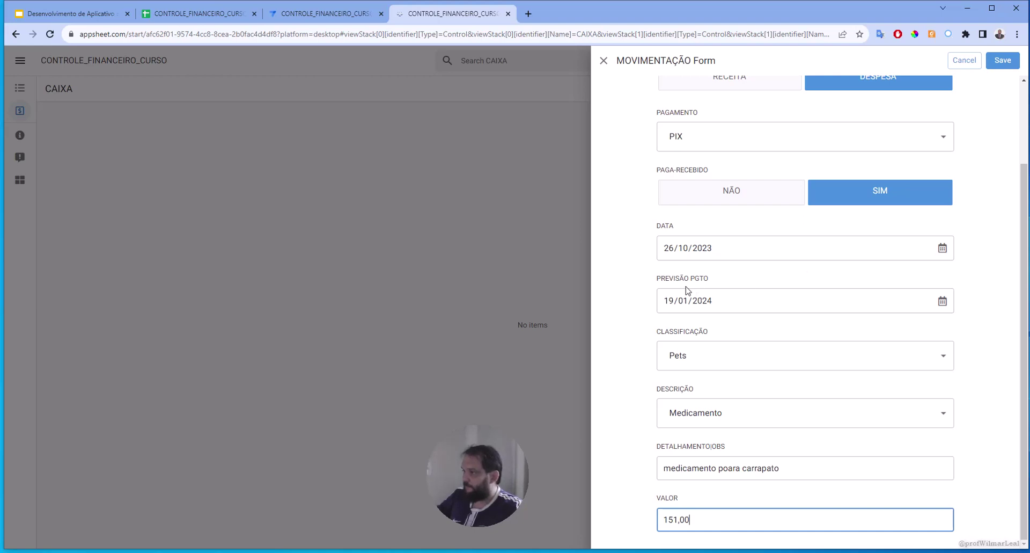
{"action": "scroll", "coordinate": [834, 249], "scroll_direction": "up", "scroll_amount": 2}
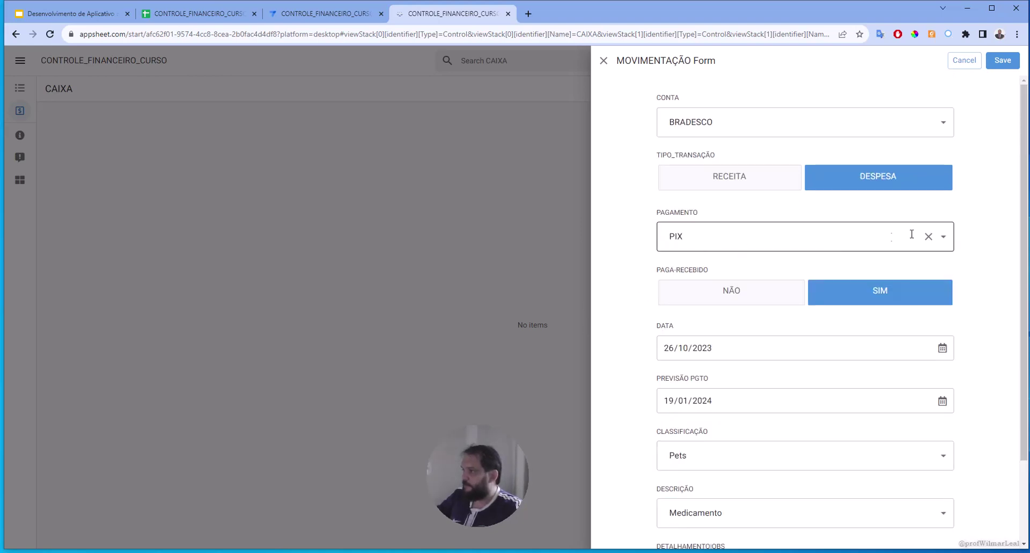
{"action": "left_click", "coordinate": [929, 237]}
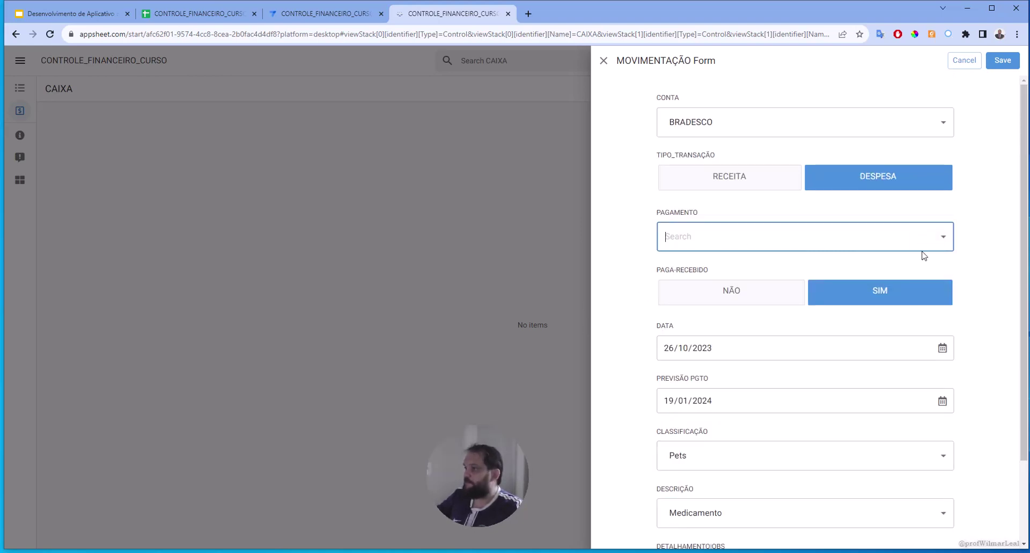
{"action": "left_click", "coordinate": [940, 236]}
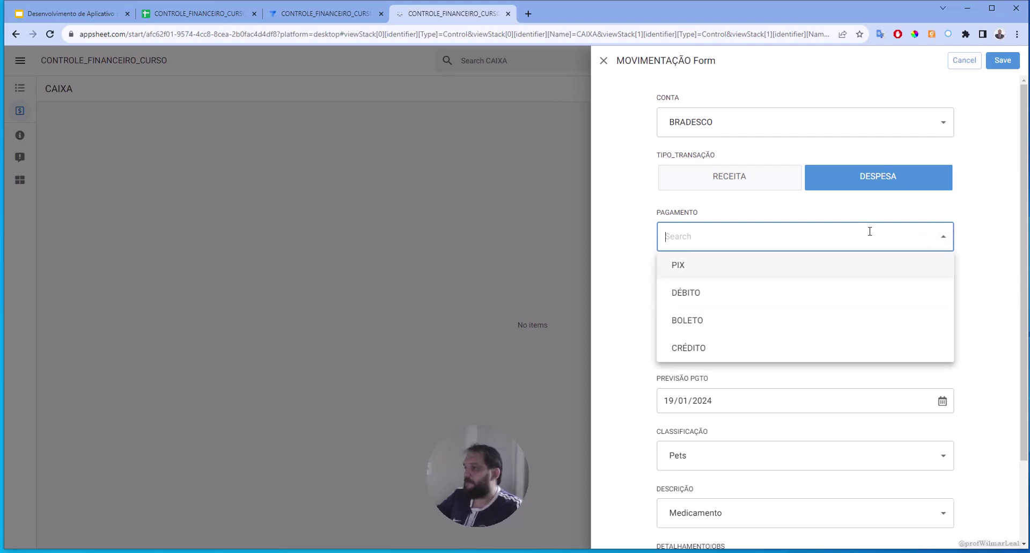
{"action": "left_click", "coordinate": [978, 215]}
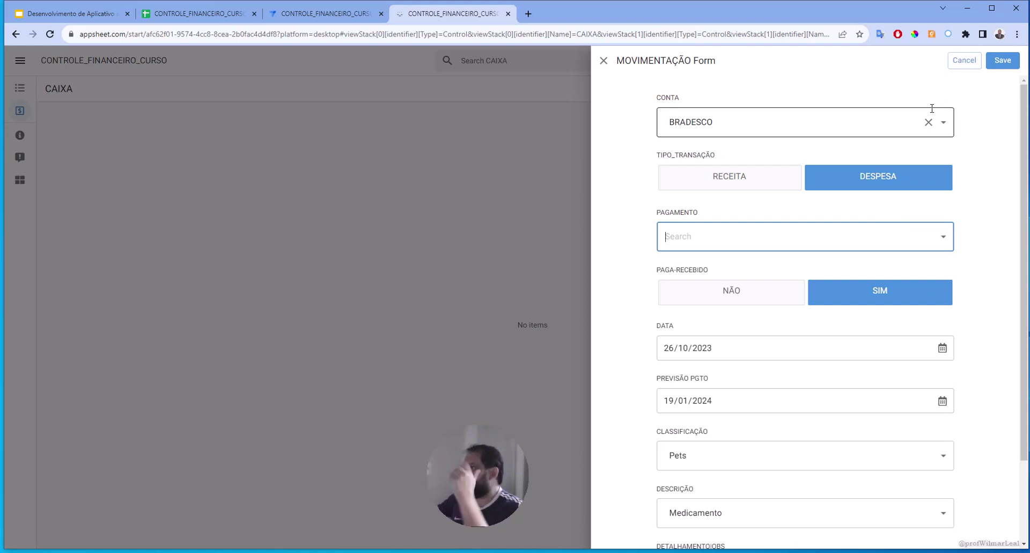
Step: Cancel and discard the unsaved entry, then return to the app editor
{"action": "left_click", "coordinate": [965, 61]}
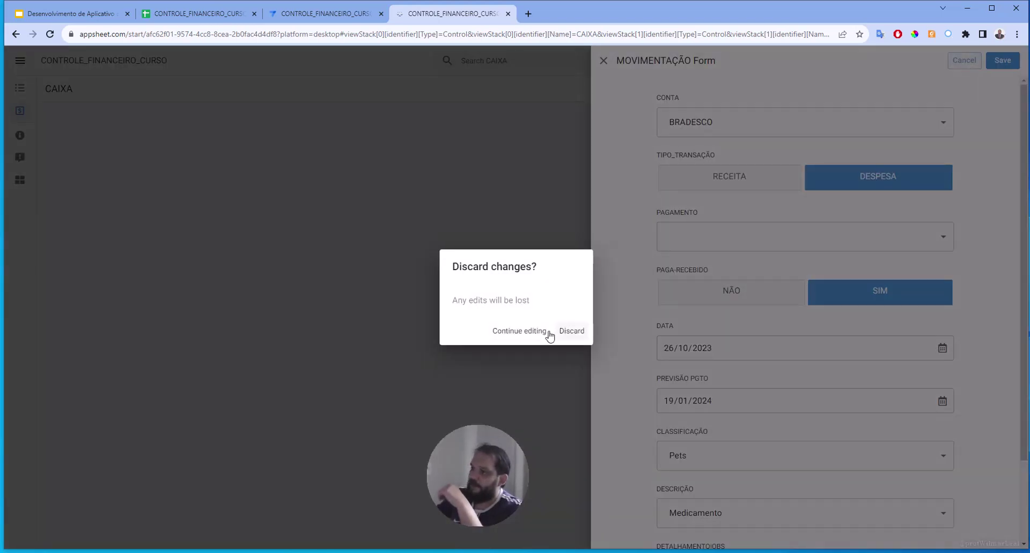
{"action": "left_click", "coordinate": [573, 332]}
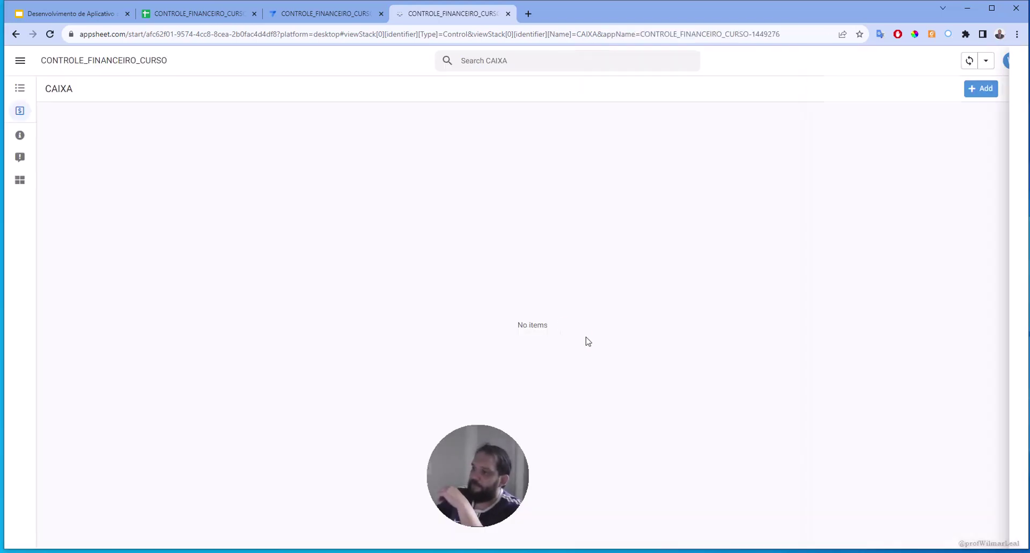
{"action": "left_click", "coordinate": [308, 16]}
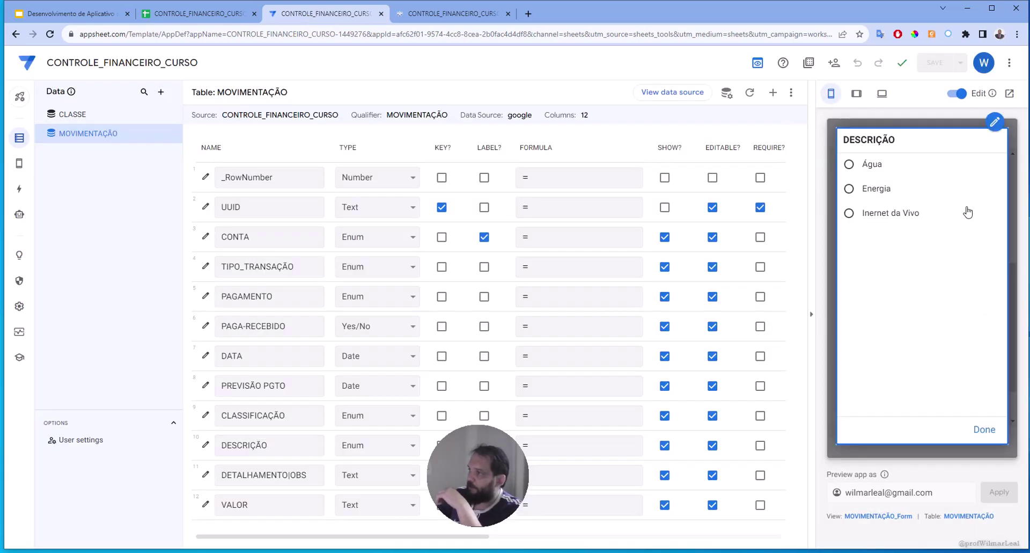
Step: Inspect the PAGAMENTO dropdown choices in the preview form without picking one
{"action": "left_click", "coordinate": [984, 430]}
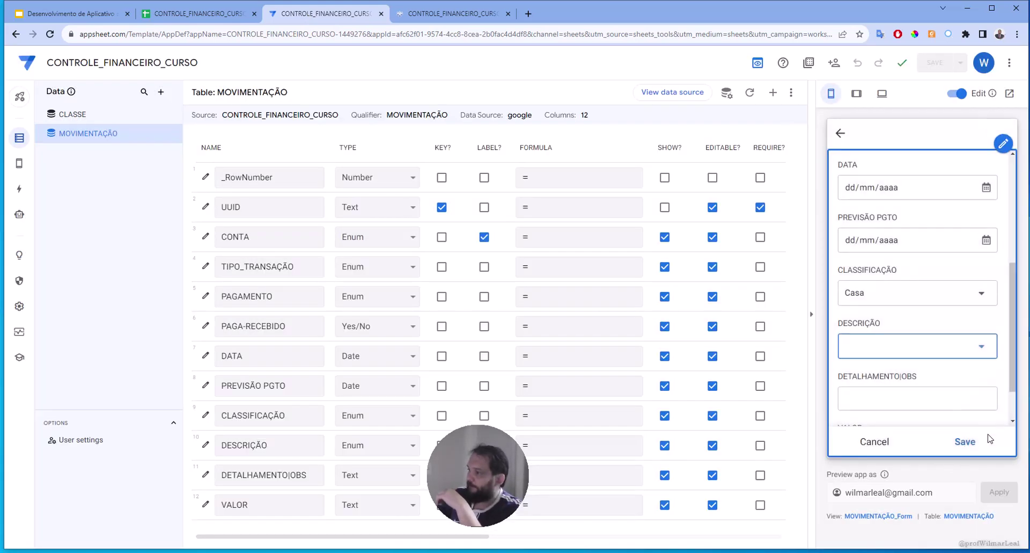
{"action": "scroll", "coordinate": [896, 293], "scroll_direction": "up", "scroll_amount": 4}
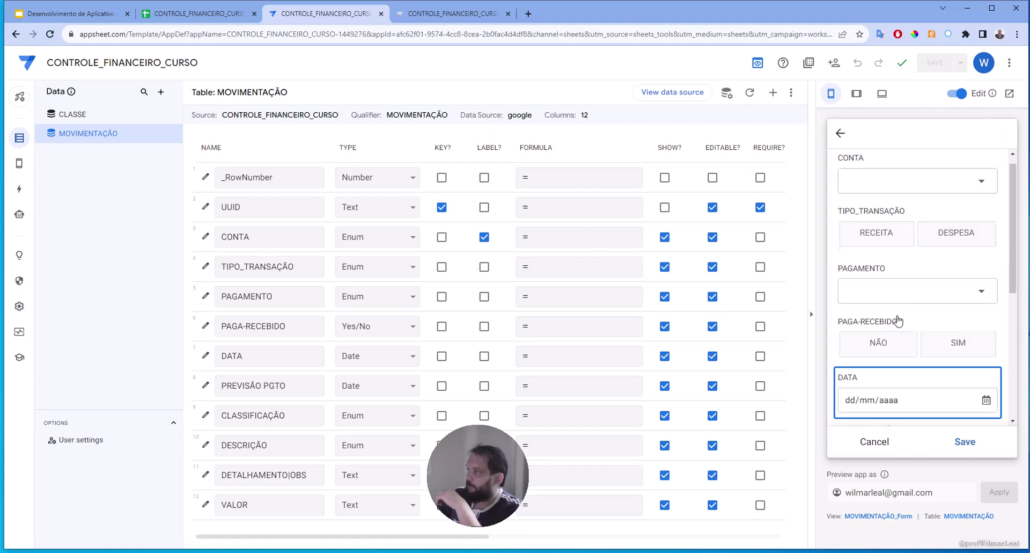
{"action": "left_click", "coordinate": [982, 303]}
{"action": "left_click", "coordinate": [979, 428]}
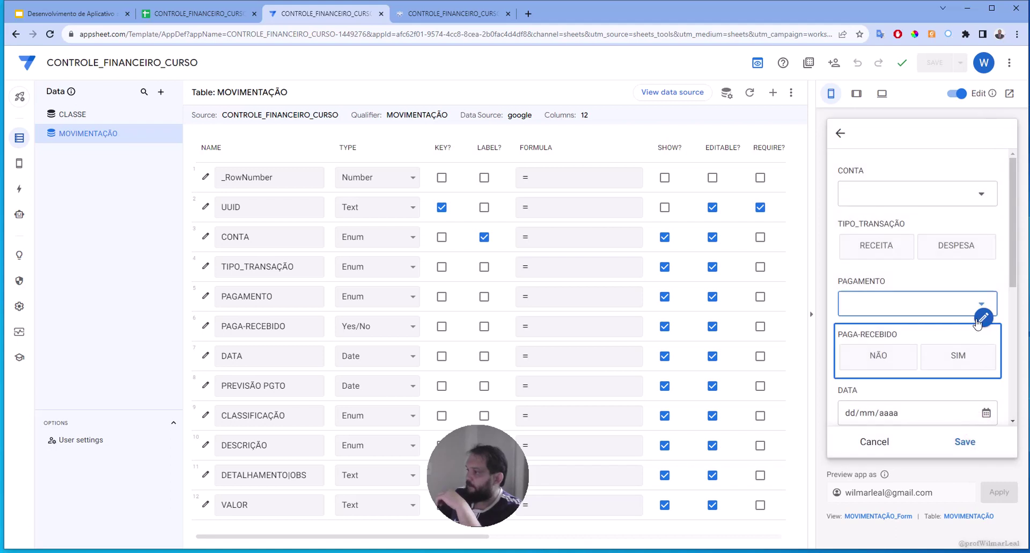
Step: Set the PAGAMENTO column's input mode to Buttons and save the app
{"action": "left_click", "coordinate": [983, 269]}
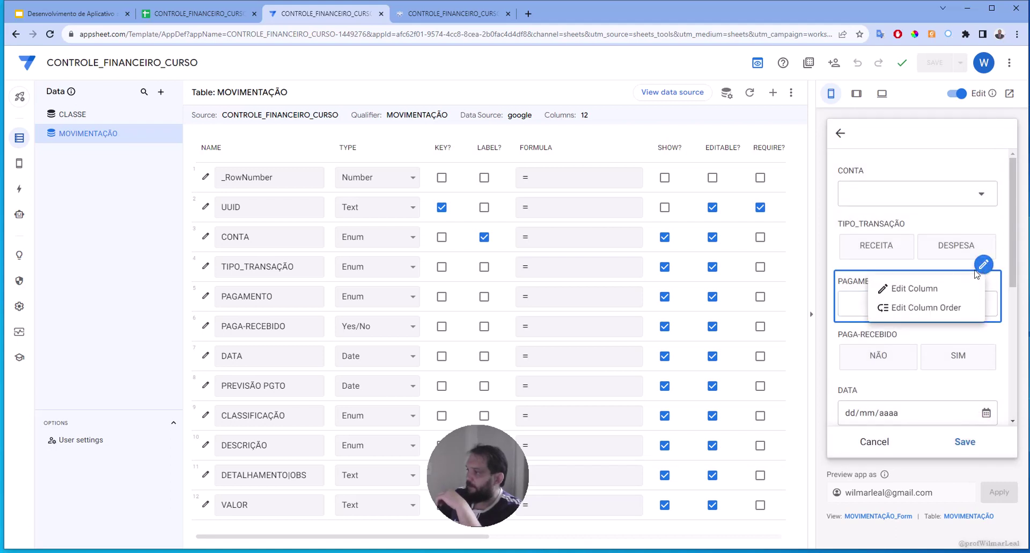
{"action": "left_click", "coordinate": [912, 291]}
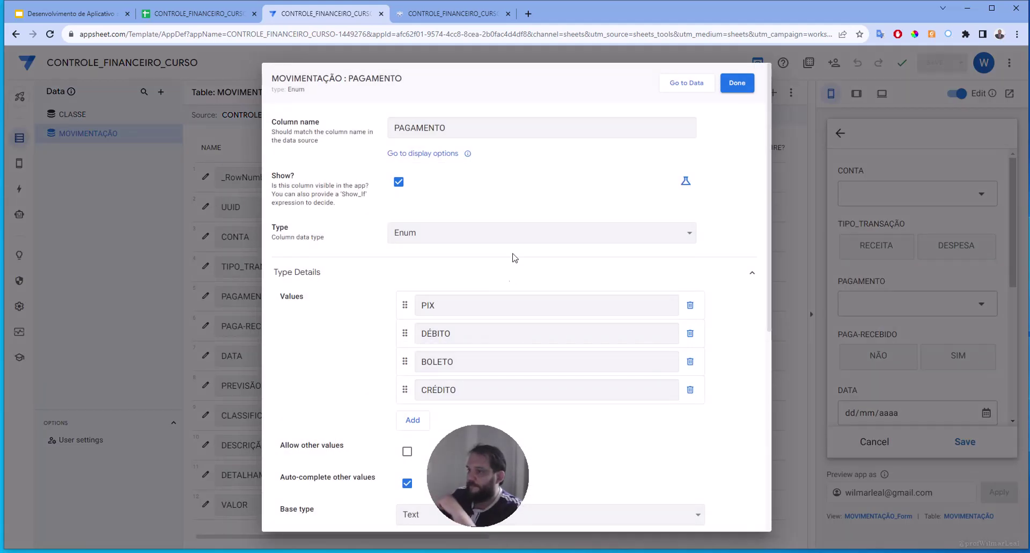
{"action": "scroll", "coordinate": [532, 329], "scroll_direction": "down", "scroll_amount": 5}
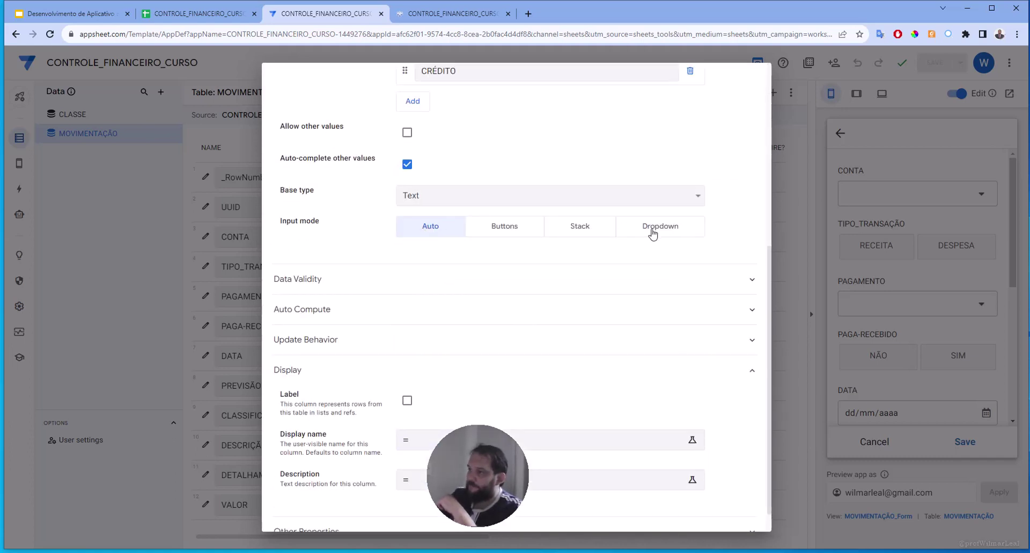
{"action": "left_click", "coordinate": [482, 230]}
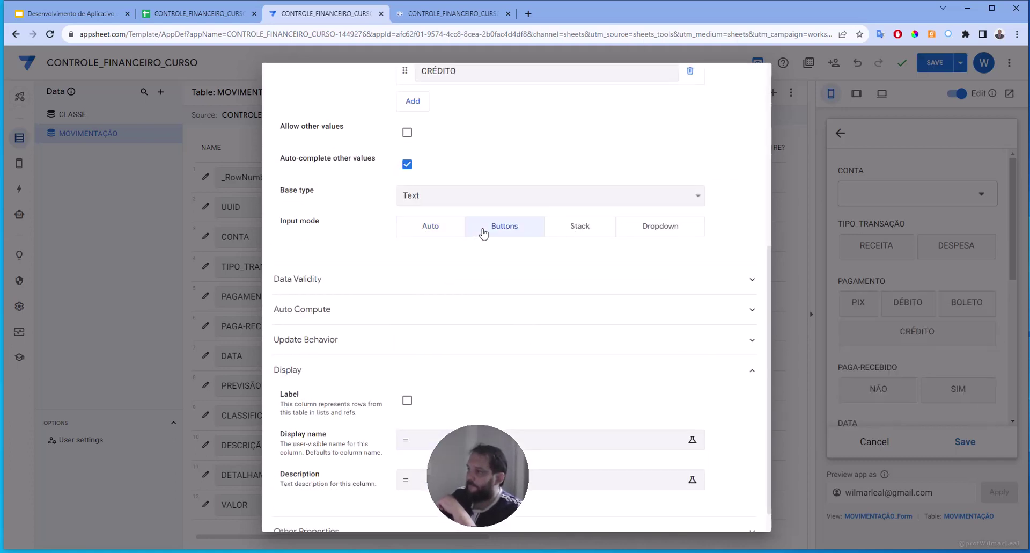
{"action": "scroll", "coordinate": [701, 173], "scroll_direction": "up", "scroll_amount": 5}
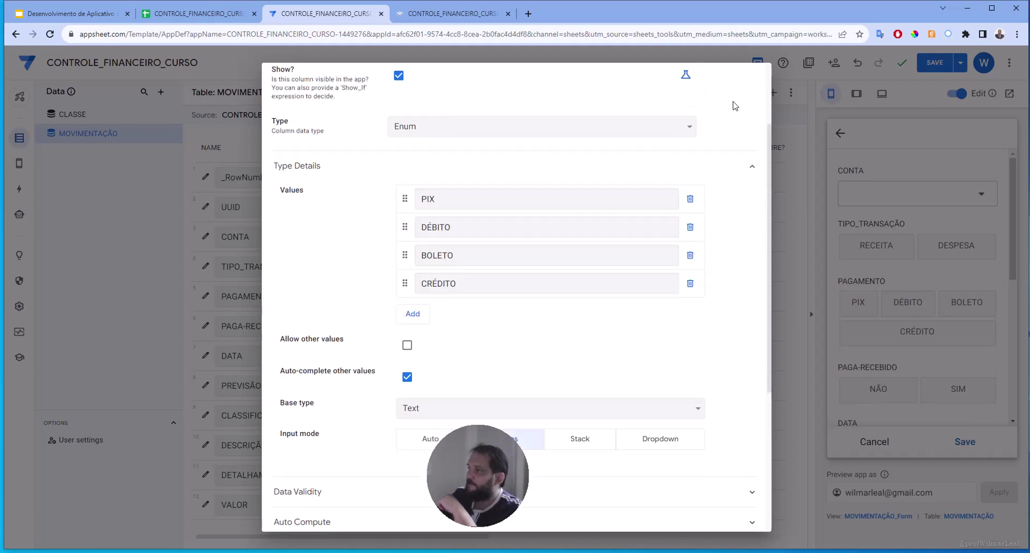
{"action": "scroll", "coordinate": [733, 105], "scroll_direction": "up", "scroll_amount": 5}
{"action": "left_click", "coordinate": [737, 84]}
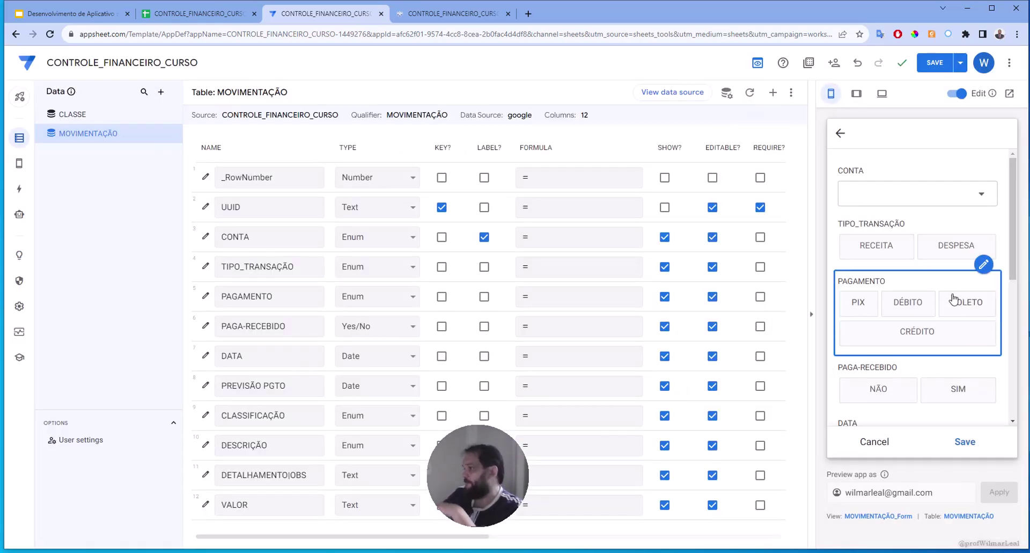
{"action": "left_click", "coordinate": [944, 67]}
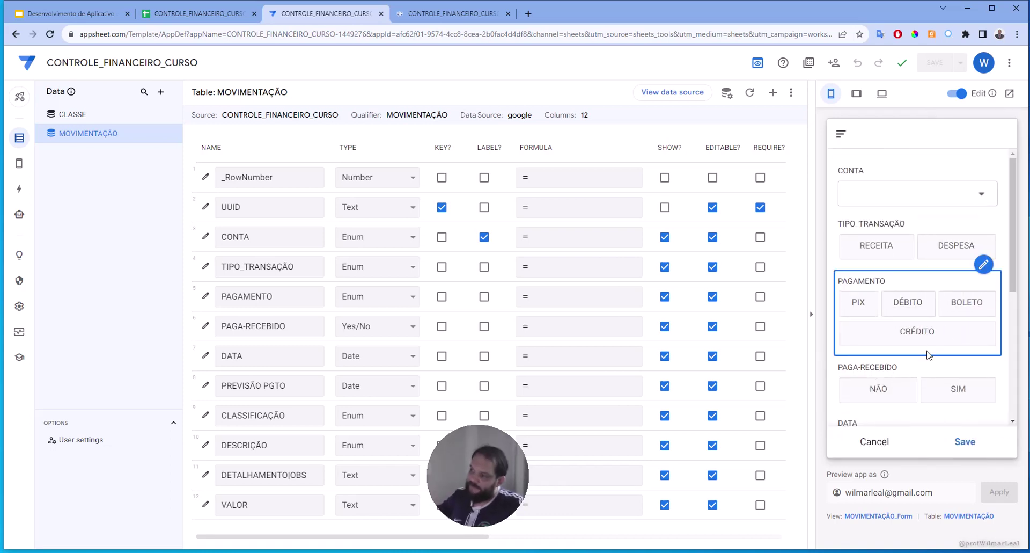
{"action": "left_click", "coordinate": [1009, 94]}
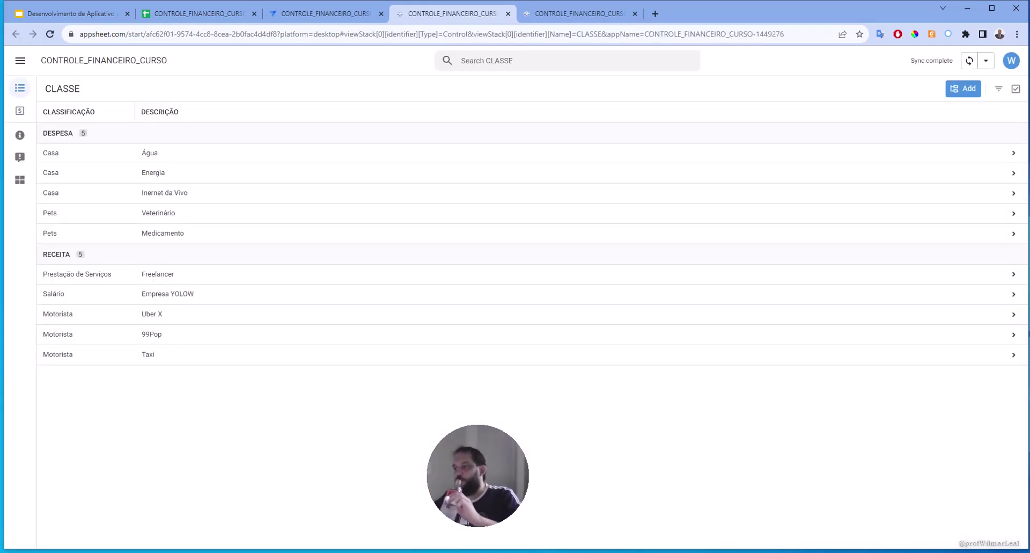
{"action": "left_click", "coordinate": [21, 113]}
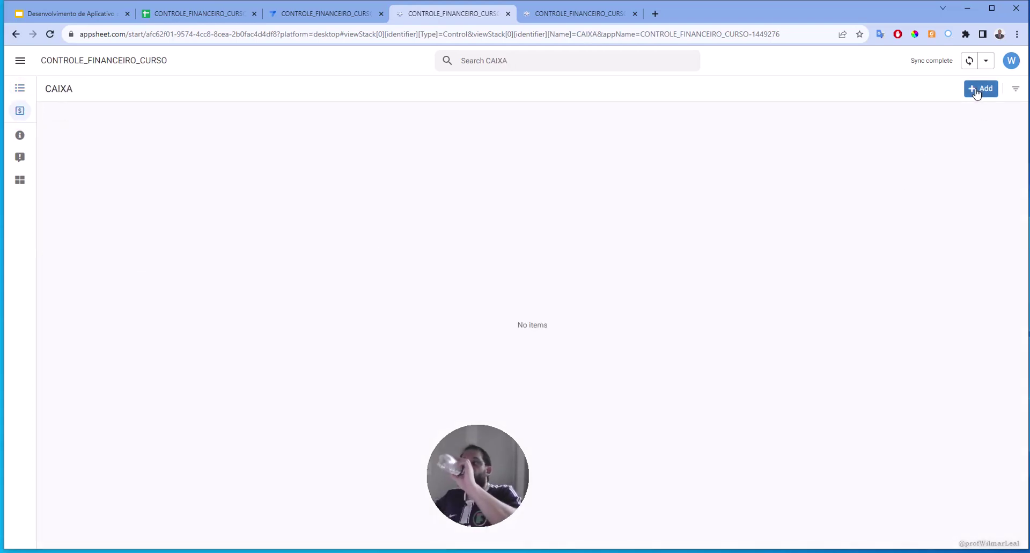
{"action": "left_click", "coordinate": [981, 89]}
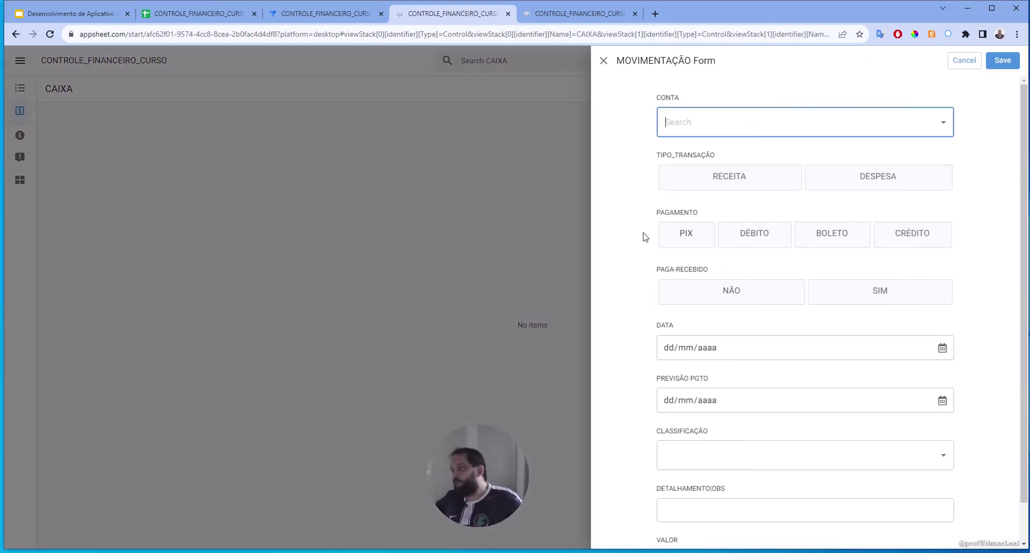
{"action": "left_click", "coordinate": [764, 120]}
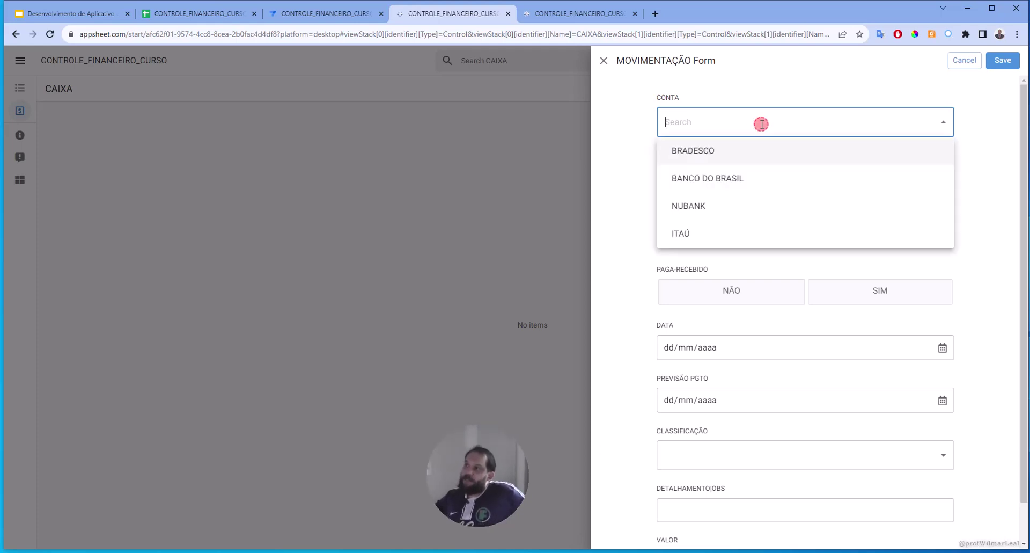
{"action": "left_click", "coordinate": [729, 160]}
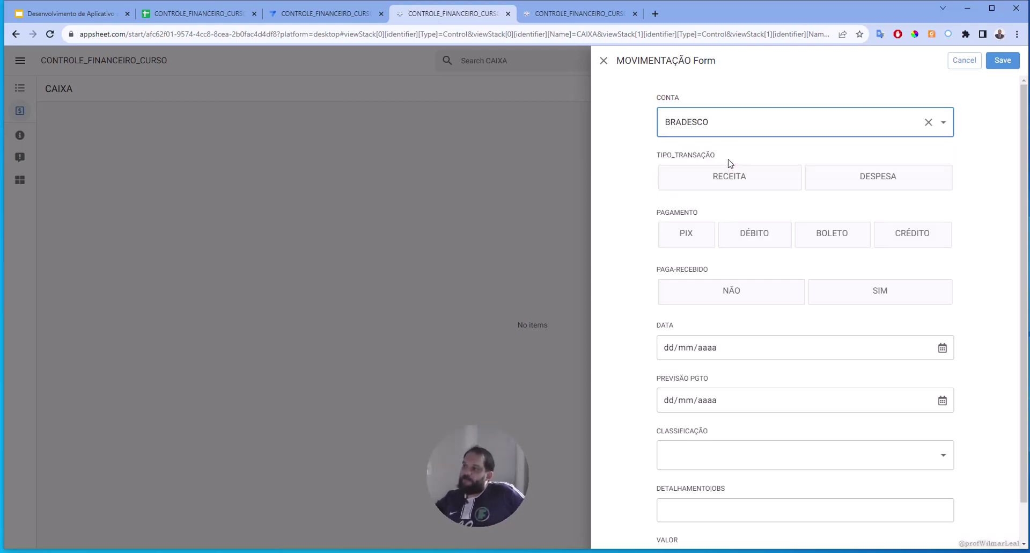
{"action": "left_click", "coordinate": [863, 182]}
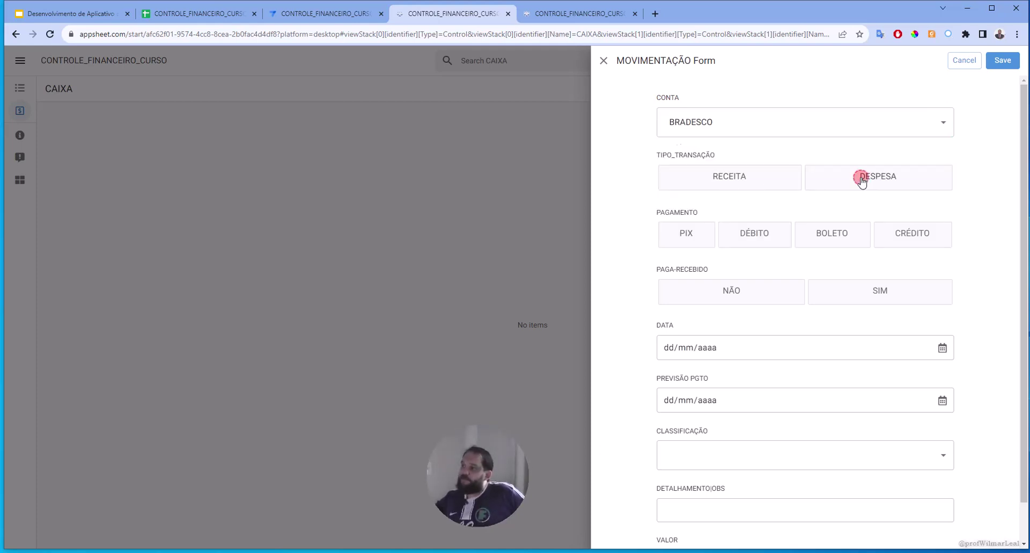
{"action": "left_click", "coordinate": [698, 238]}
{"action": "left_click", "coordinate": [754, 236]}
{"action": "left_click", "coordinate": [831, 234]}
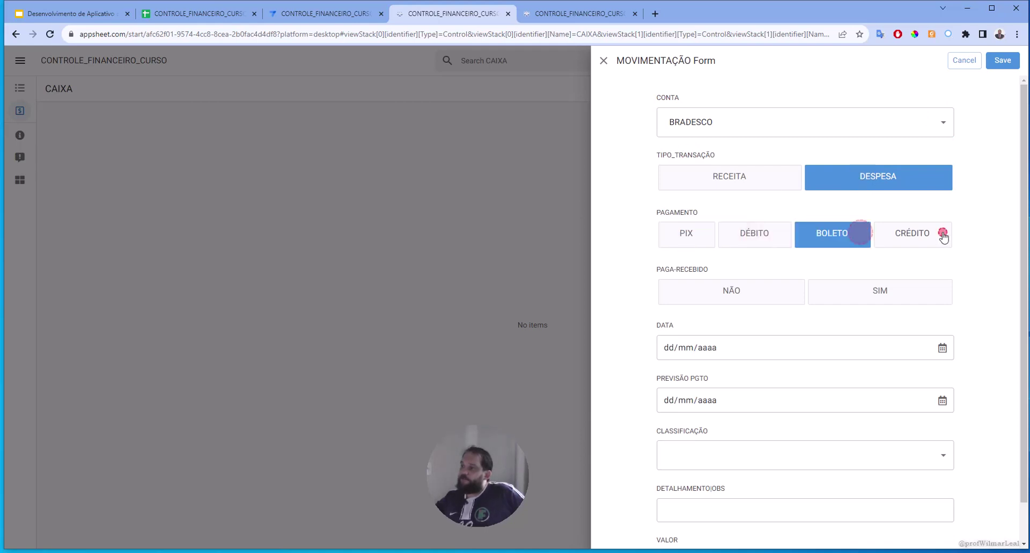
{"action": "left_click", "coordinate": [912, 235]}
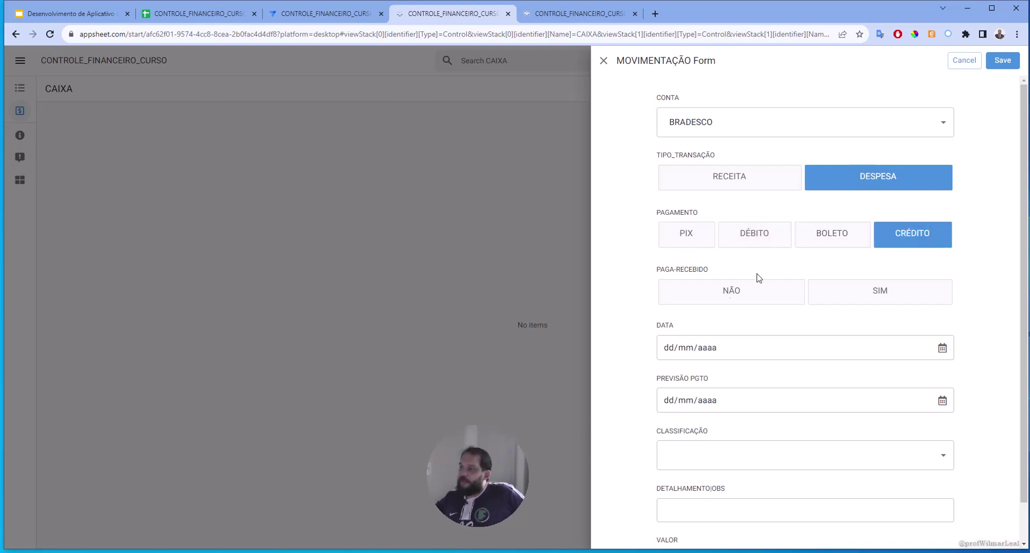
{"action": "left_click", "coordinate": [892, 297]}
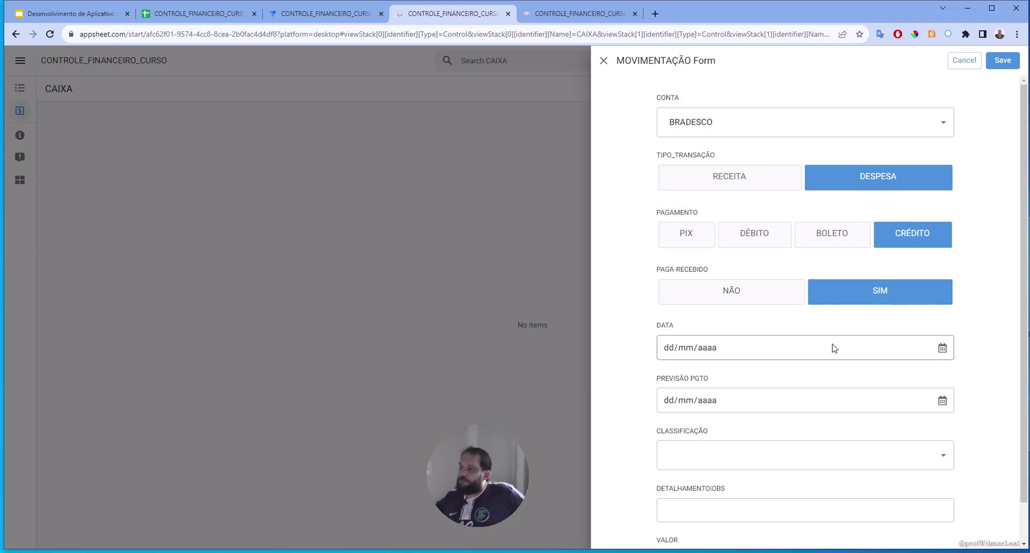
{"action": "scroll", "coordinate": [837, 343], "scroll_direction": "down", "scroll_amount": 1}
{"action": "left_click", "coordinate": [767, 414]}
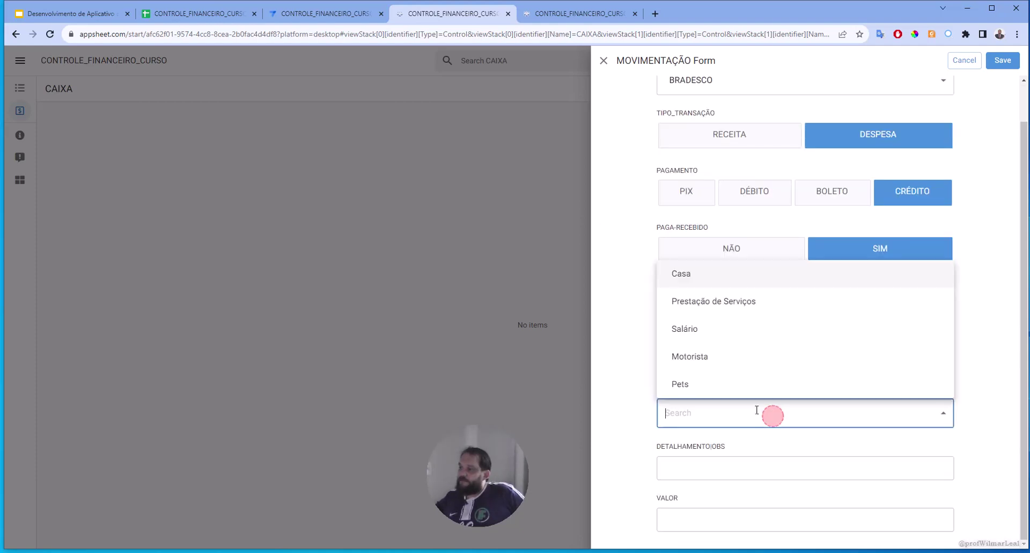
{"action": "left_click", "coordinate": [736, 338]}
{"action": "scroll", "coordinate": [748, 363], "scroll_direction": "down", "scroll_amount": 1}
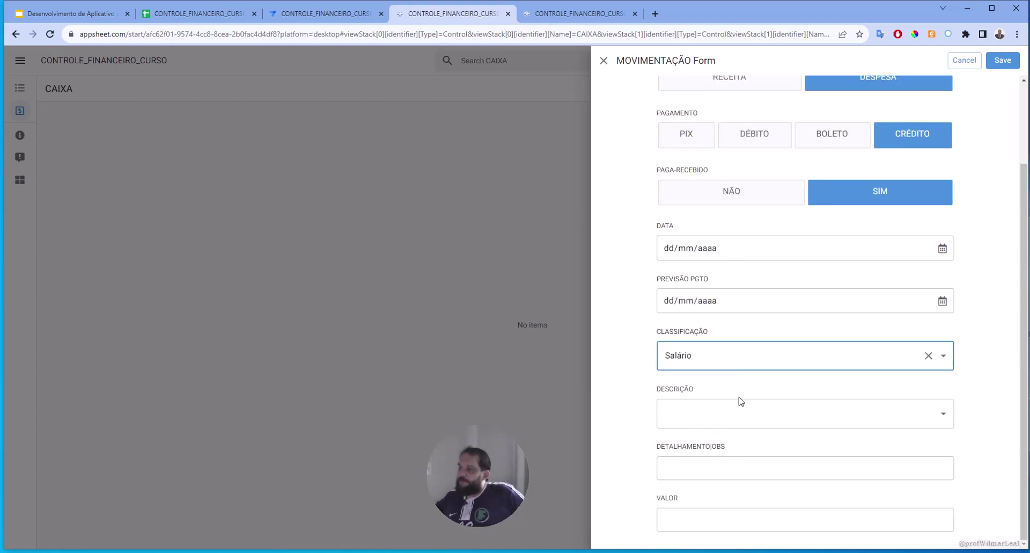
{"action": "left_click", "coordinate": [776, 412]}
{"action": "left_click", "coordinate": [736, 444]}
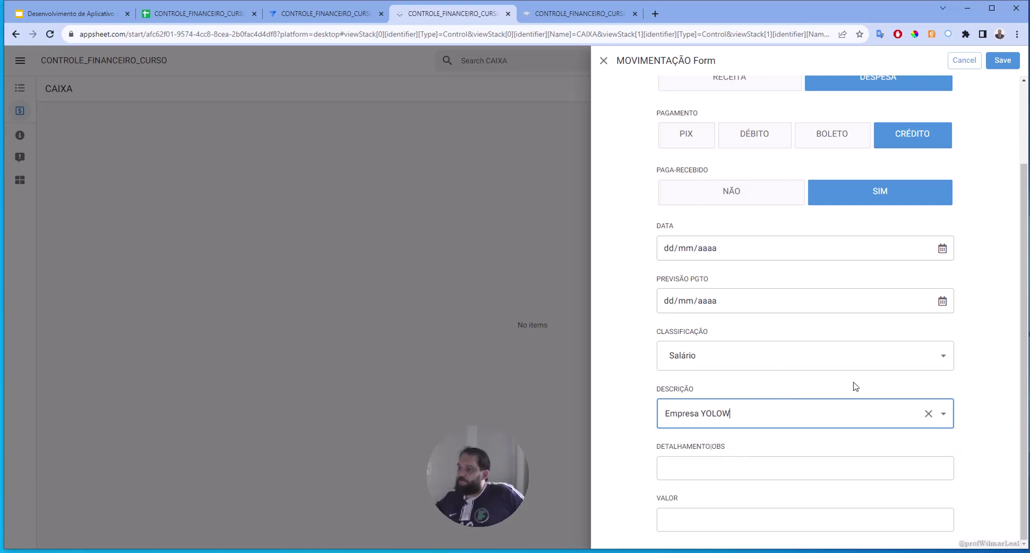
{"action": "left_click", "coordinate": [742, 359]}
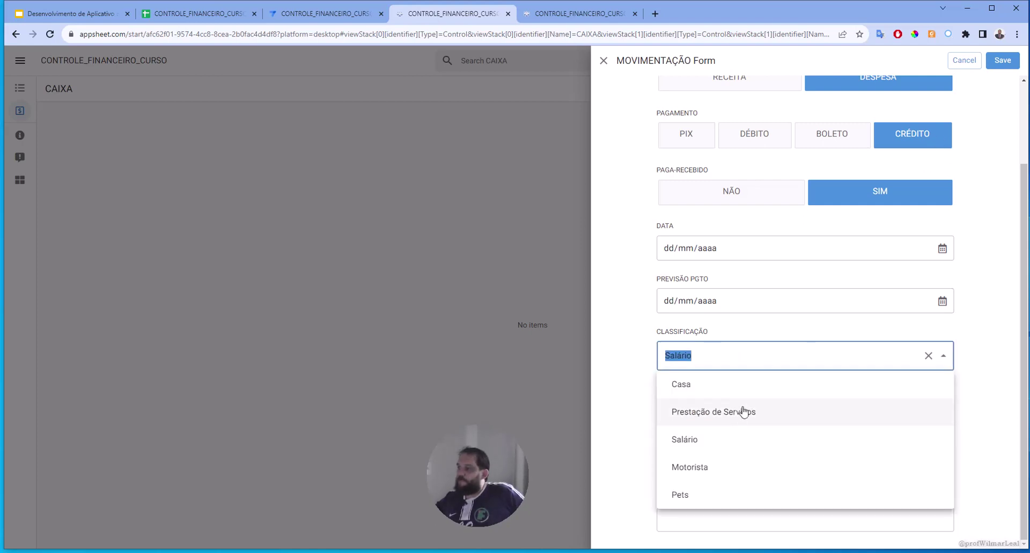
{"action": "left_click", "coordinate": [718, 411]}
{"action": "left_click", "coordinate": [869, 413]}
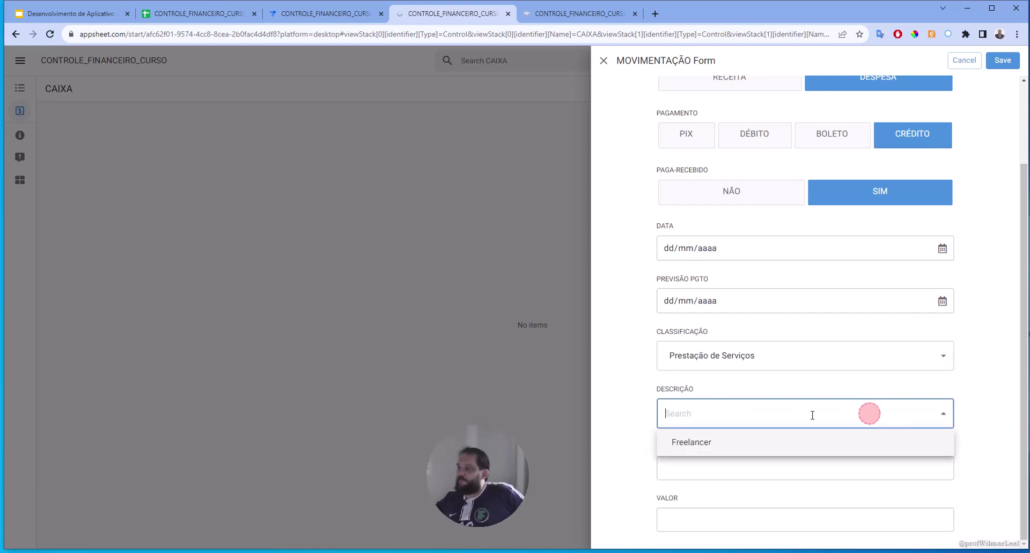
{"action": "left_click", "coordinate": [707, 444]}
{"action": "left_click", "coordinate": [793, 361]}
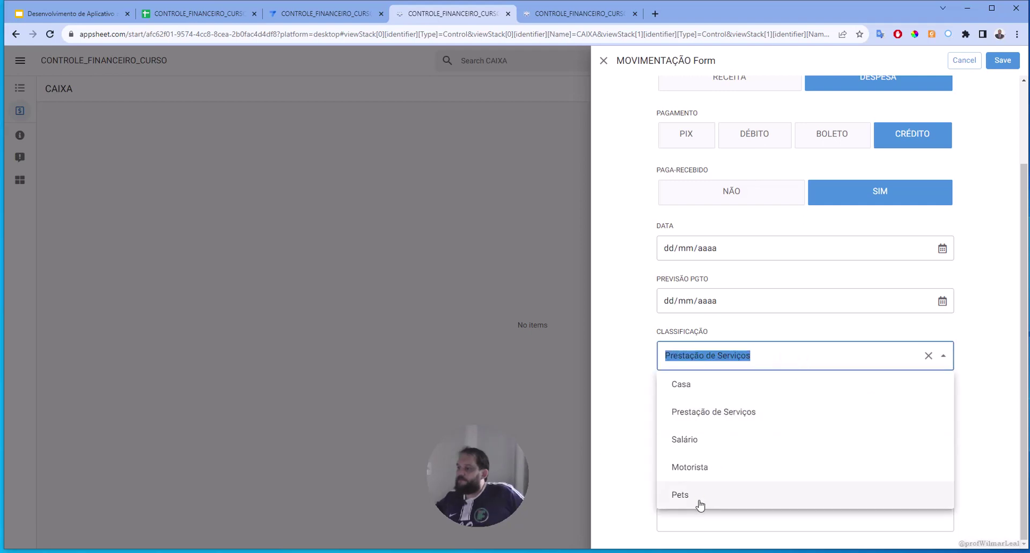
{"action": "left_click", "coordinate": [697, 494]}
{"action": "left_click", "coordinate": [741, 412]}
{"action": "left_click", "coordinate": [709, 472]}
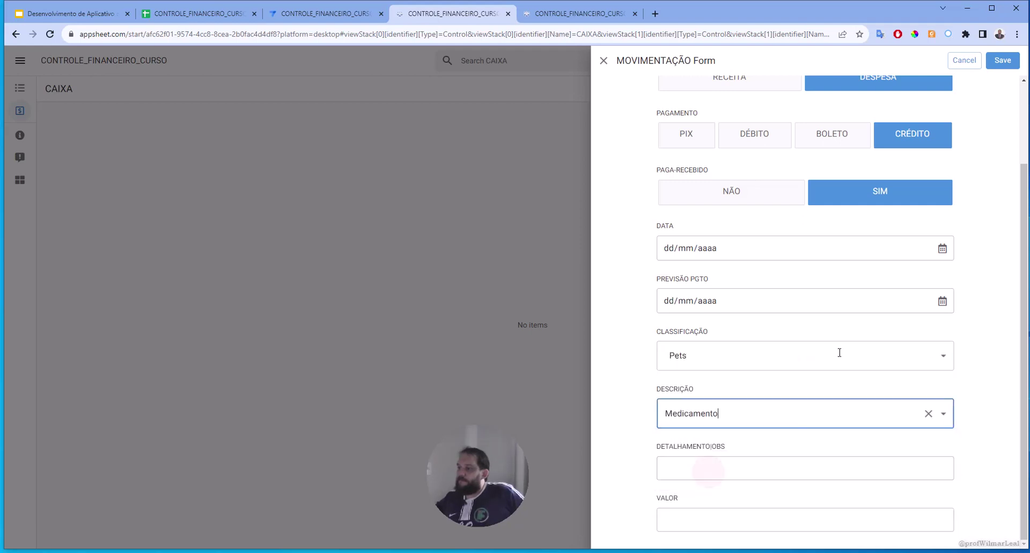
{"action": "left_click", "coordinate": [731, 466]}
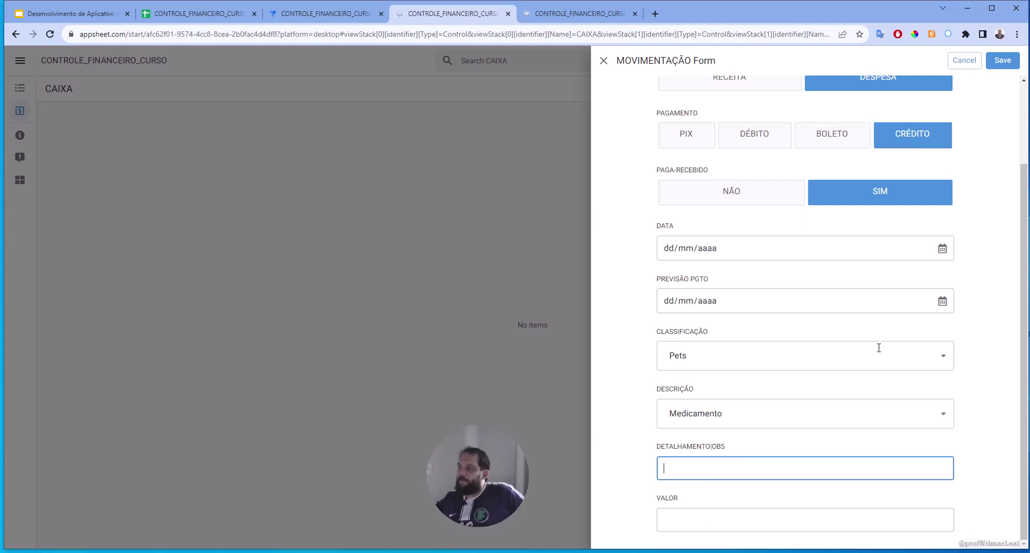
{"action": "left_click", "coordinate": [960, 60]}
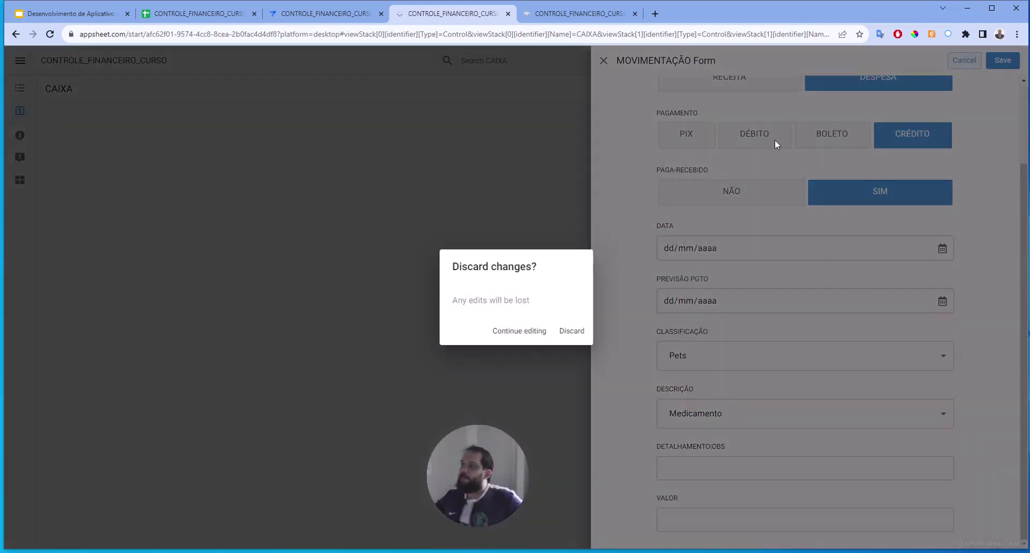
{"action": "left_click", "coordinate": [563, 336]}
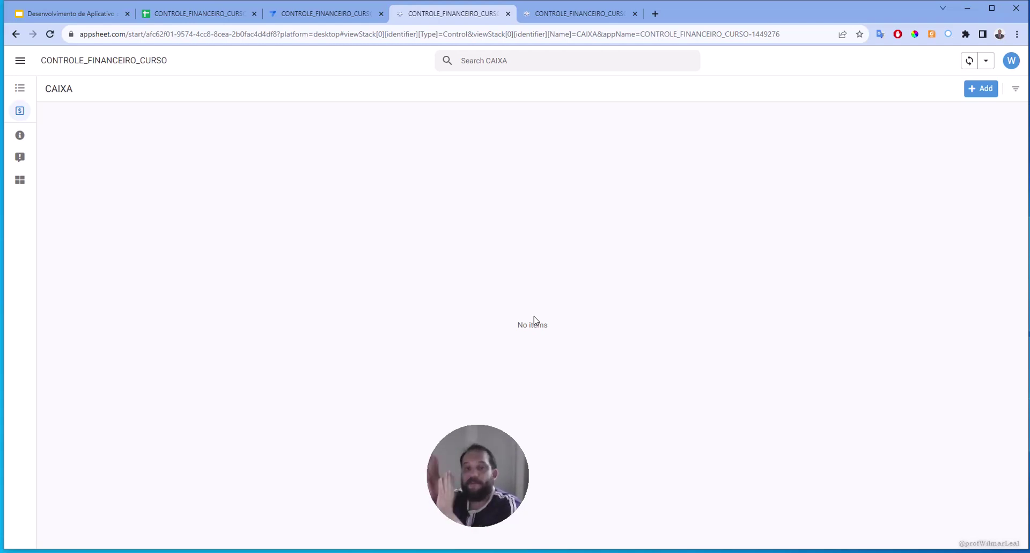
{"action": "left_click", "coordinate": [977, 92]}
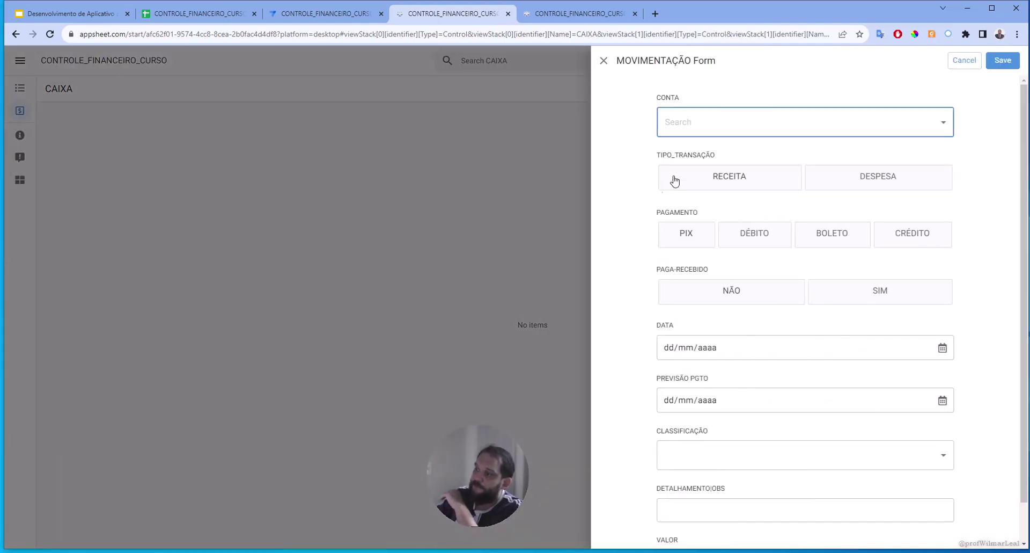
{"action": "left_click", "coordinate": [765, 185]}
{"action": "scroll", "coordinate": [773, 343], "scroll_direction": "down", "scroll_amount": 1}
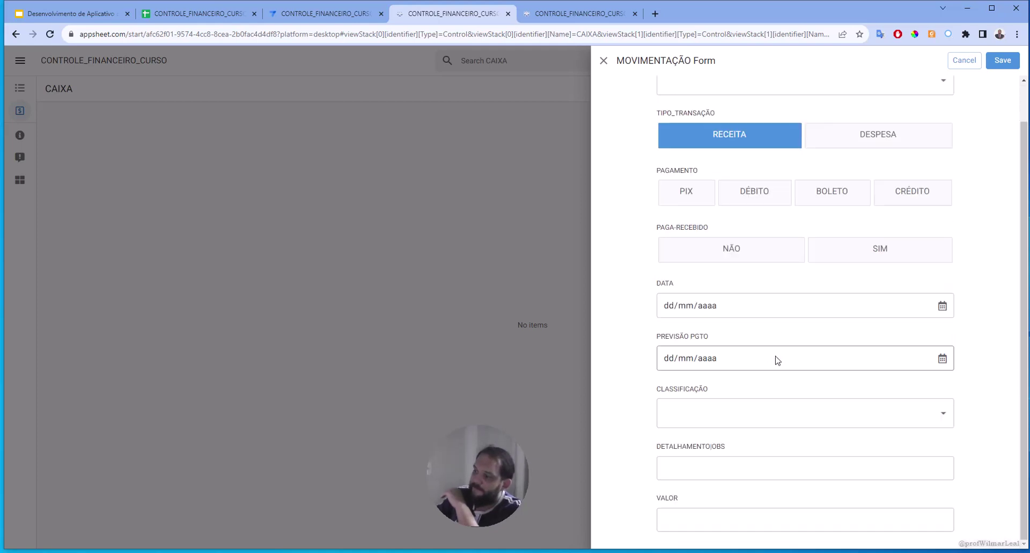
{"action": "left_click", "coordinate": [947, 414]}
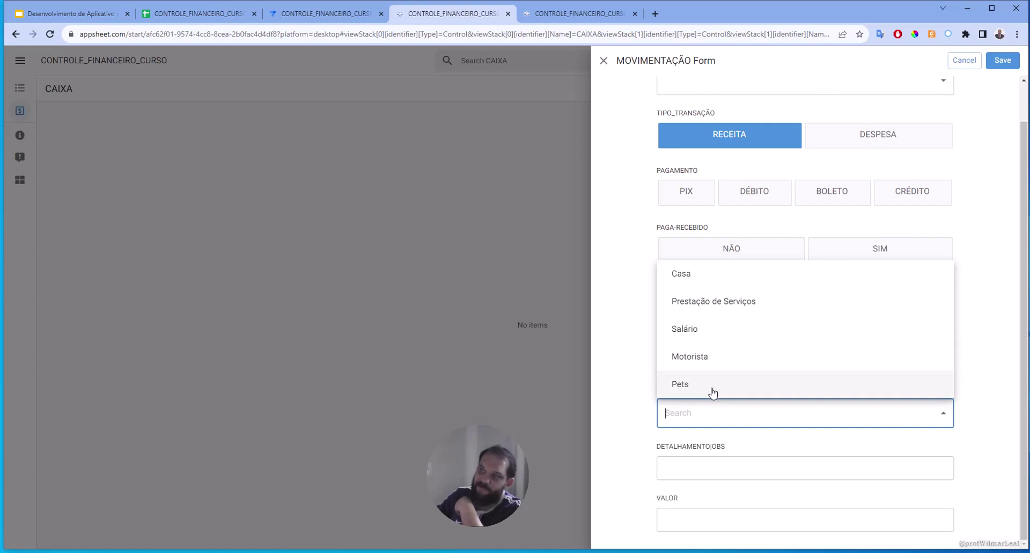
{"action": "key", "text": "Escape"}
{"action": "left_click", "coordinate": [883, 133]}
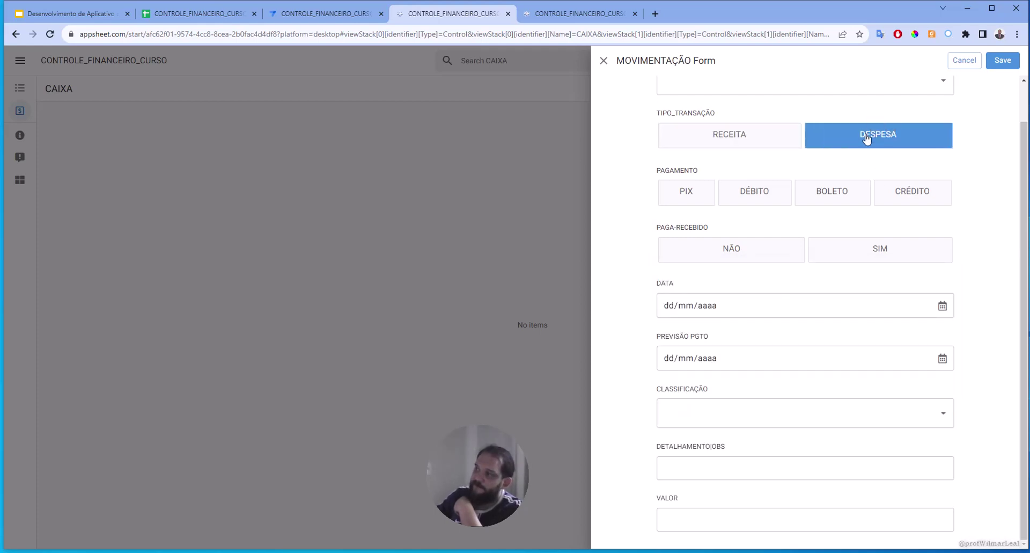
{"action": "left_click", "coordinate": [701, 410]}
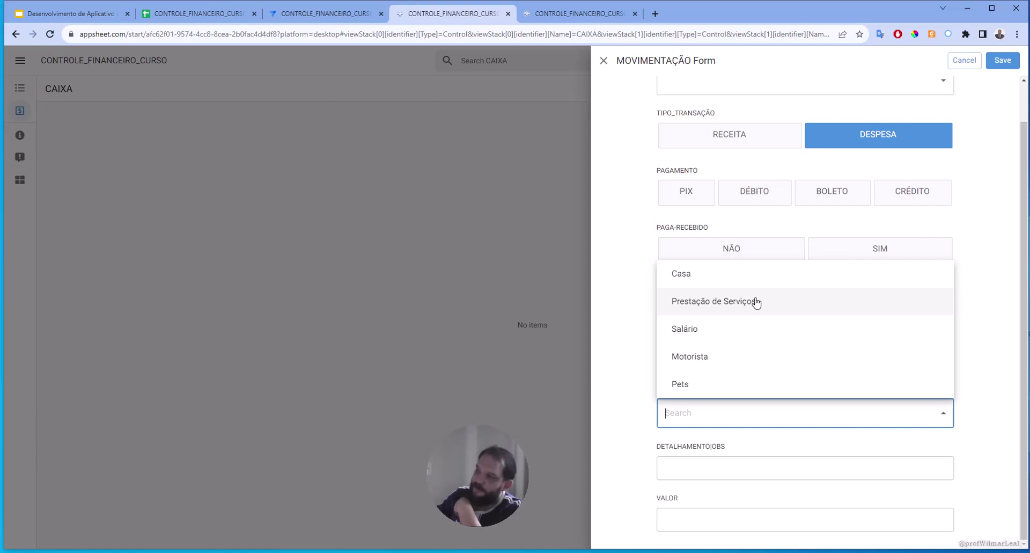
{"action": "left_click", "coordinate": [634, 336]}
{"action": "left_click", "coordinate": [734, 138]}
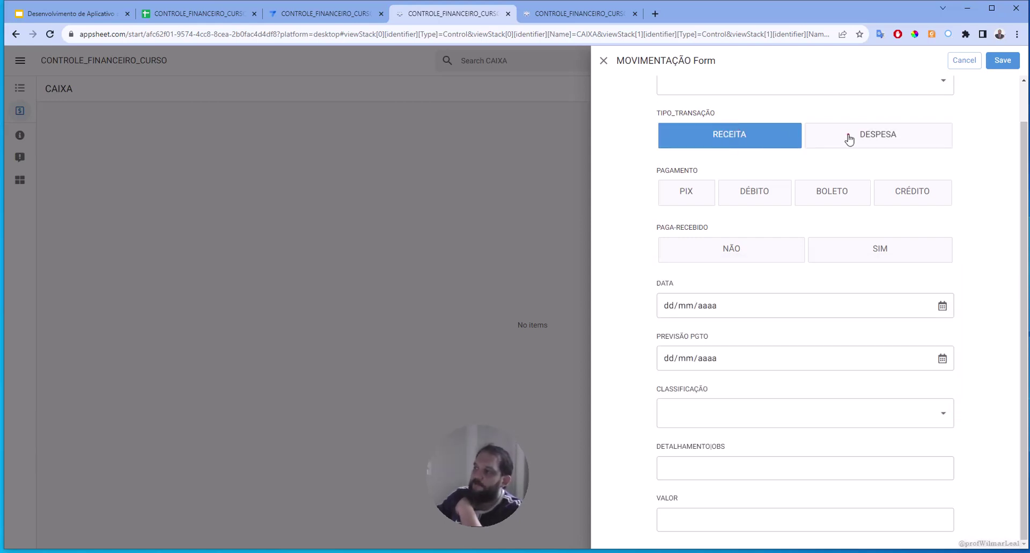
{"action": "left_click", "coordinate": [846, 137]}
{"action": "left_click", "coordinate": [756, 144]}
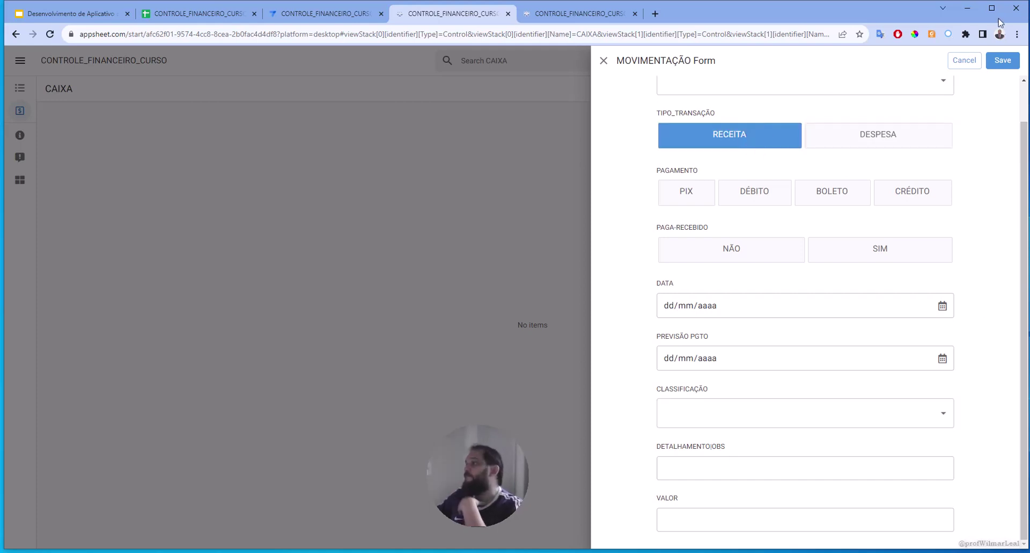
{"action": "left_click", "coordinate": [965, 61]}
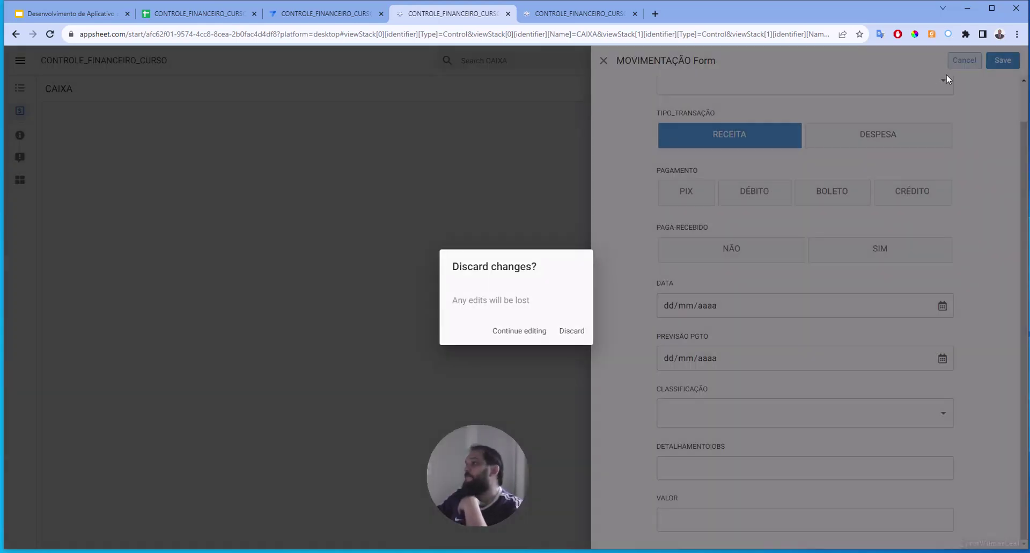
{"action": "left_click", "coordinate": [572, 328]}
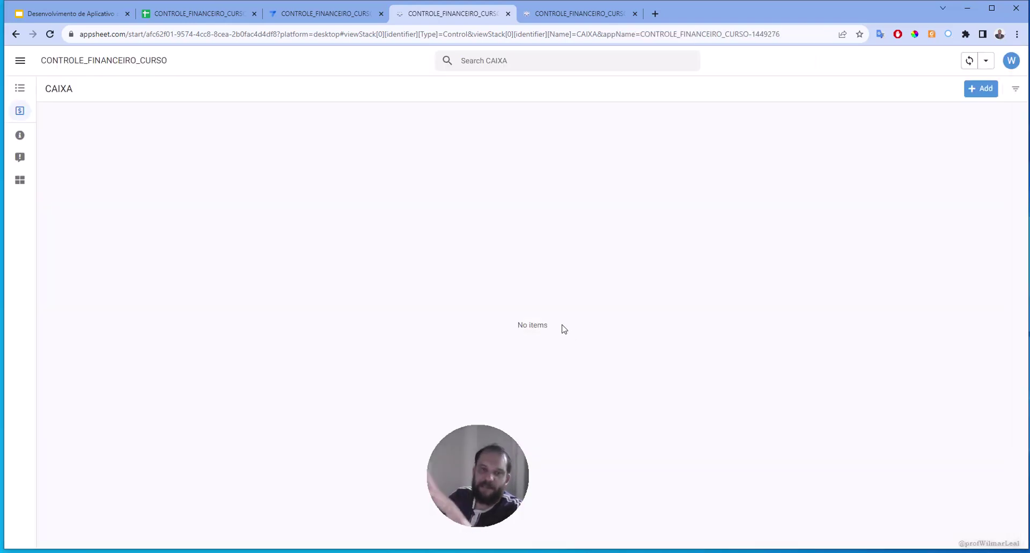